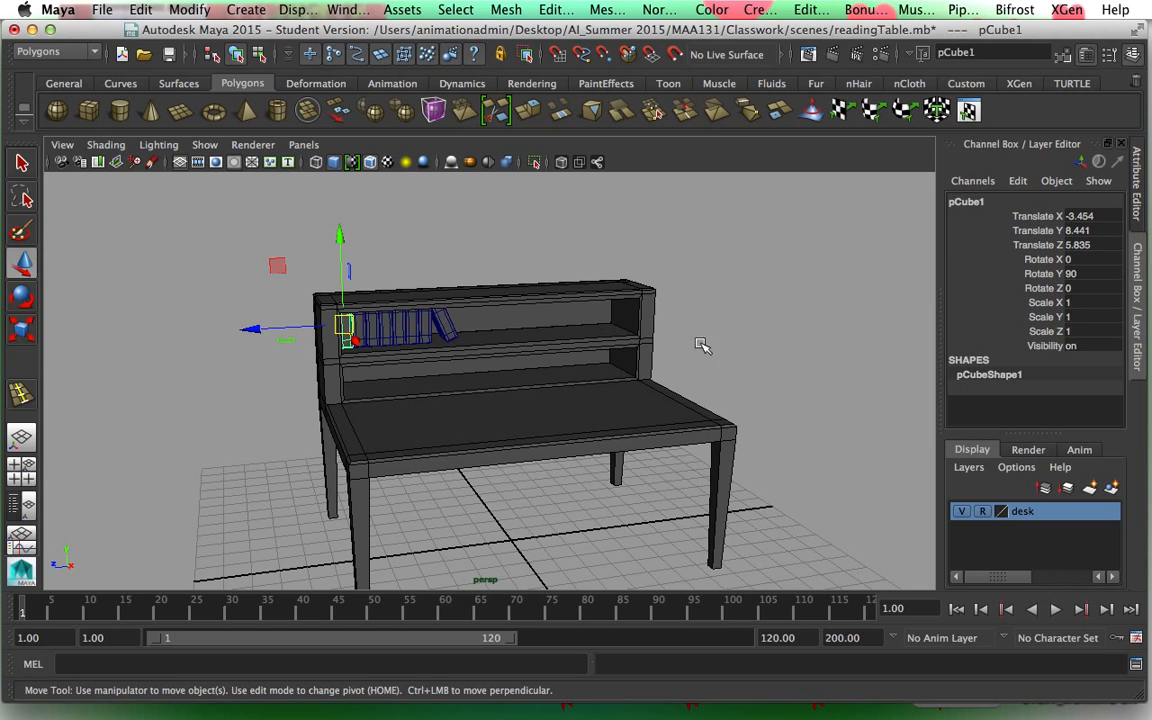
Rename the leftmost book object on the upper shelf as book.
double_click(970, 201)
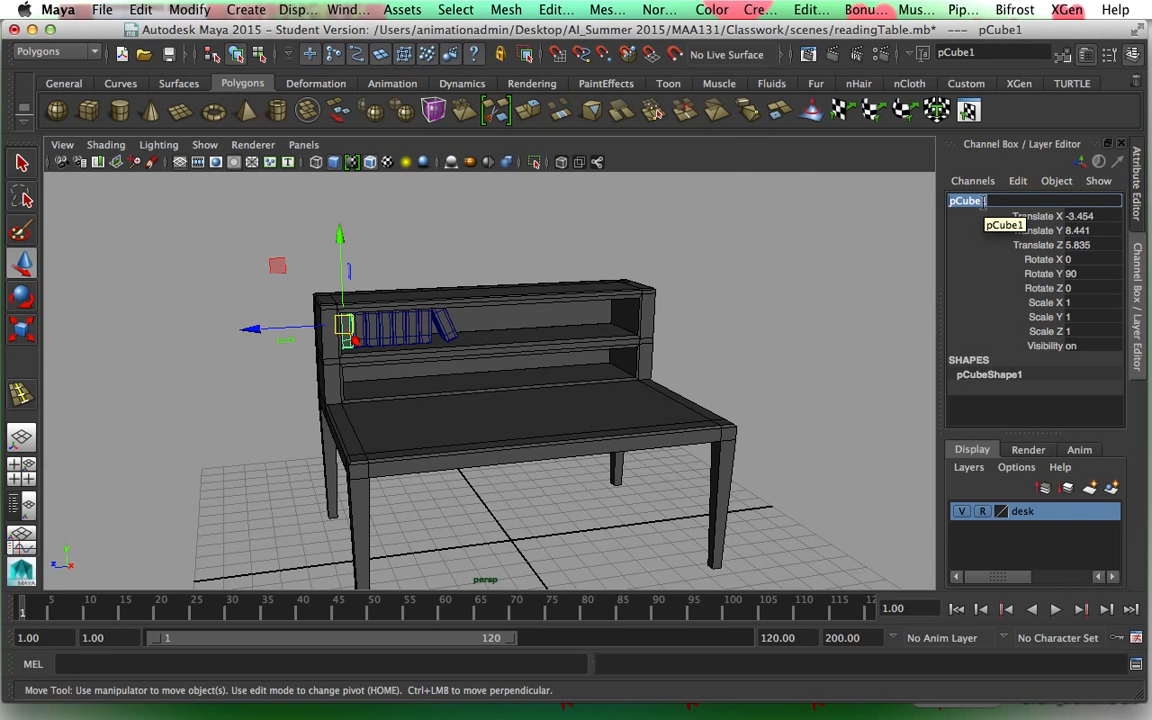
type("boo")
key("Return")
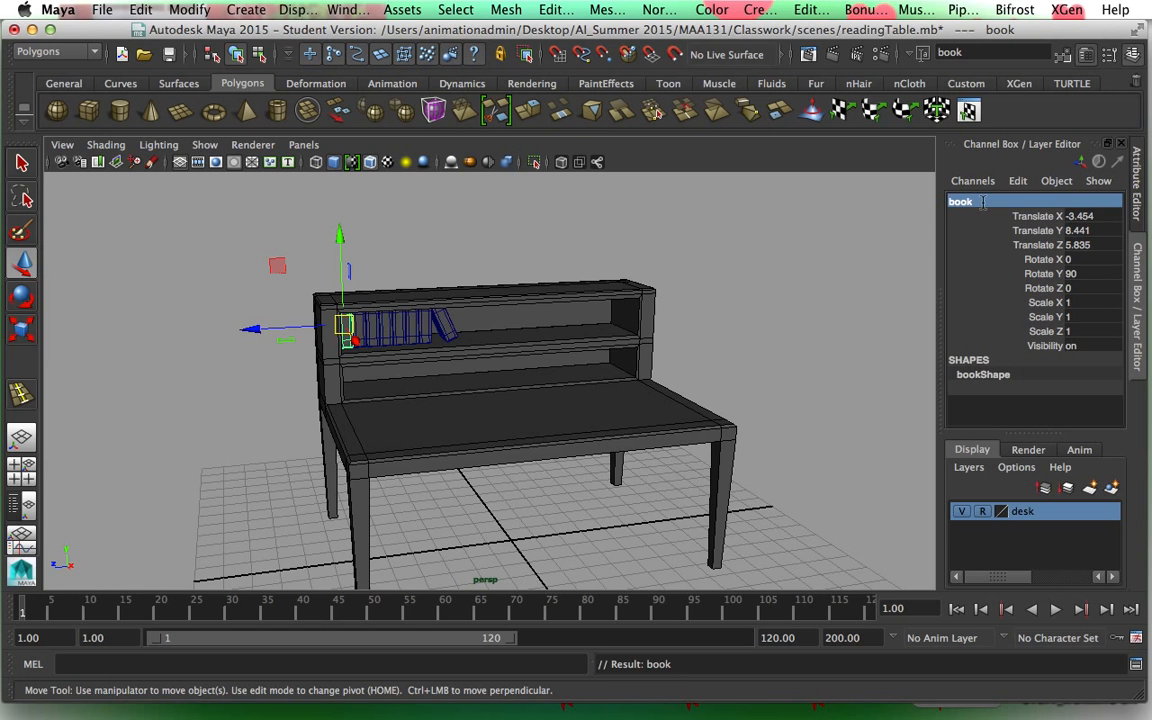
Add the next books in the upper shelf row to the selection one by one.
left_click(362, 332)
left_click(379, 336)
key("shift+d")
key("shift+d")
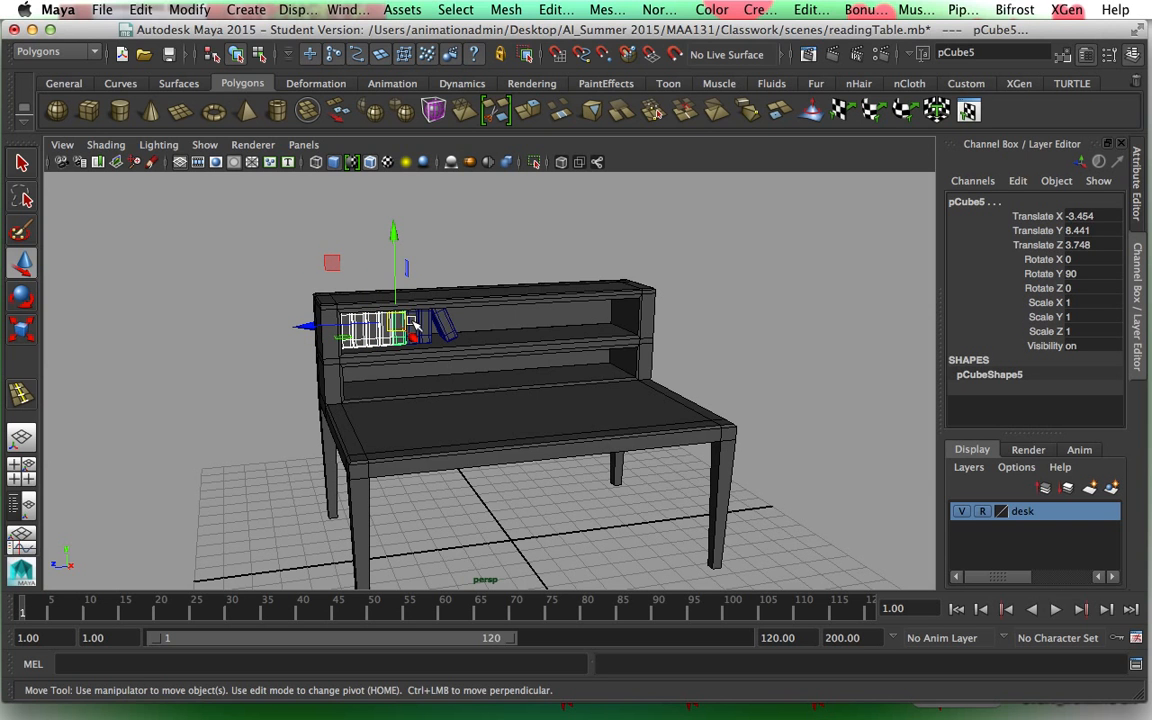
Undo the book selections and the renaming of the first book.
key("z")
key("z")
key("z")
key("z")
key("z")
key("z")
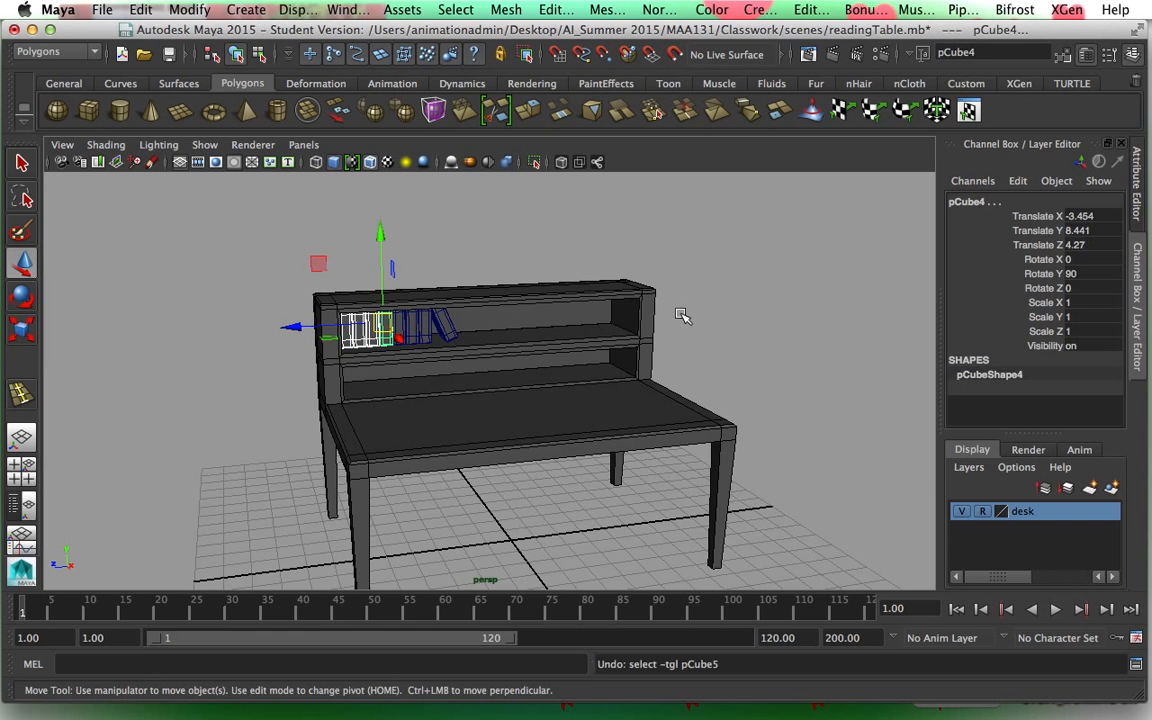
key("z")
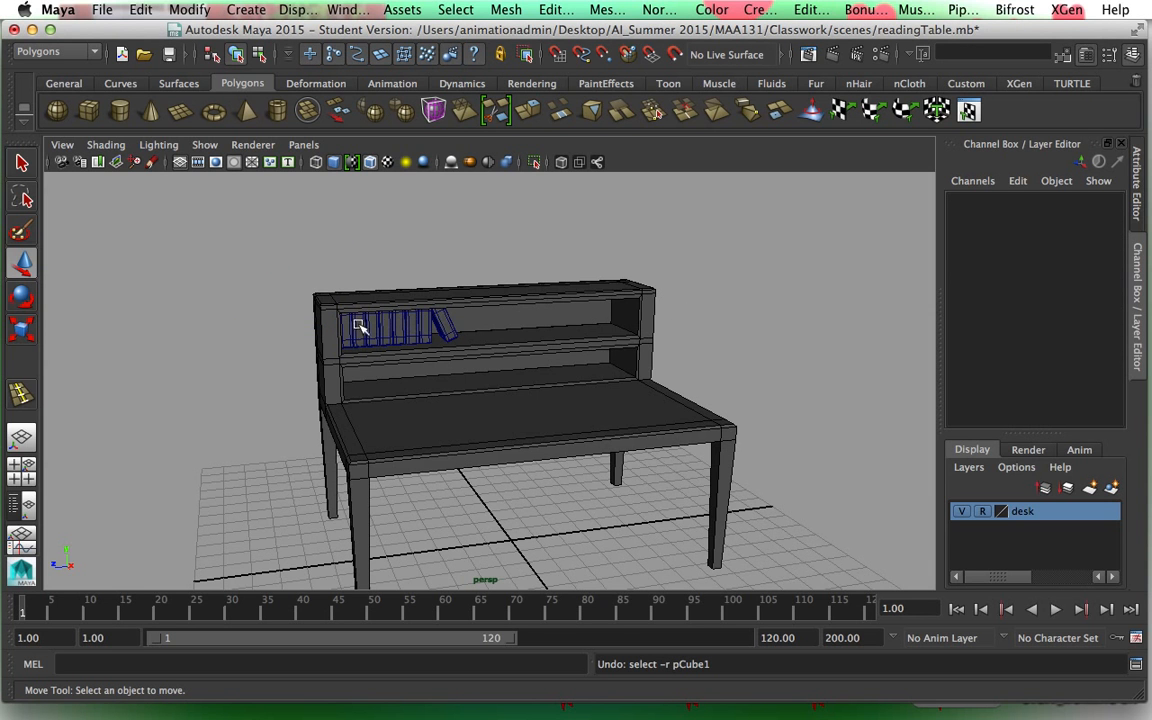
Select all eight books on the upper shelf, including the leaning one, and rename them together with the base name book.
scroll(360, 333, "up", 5)
left_click(267, 305)
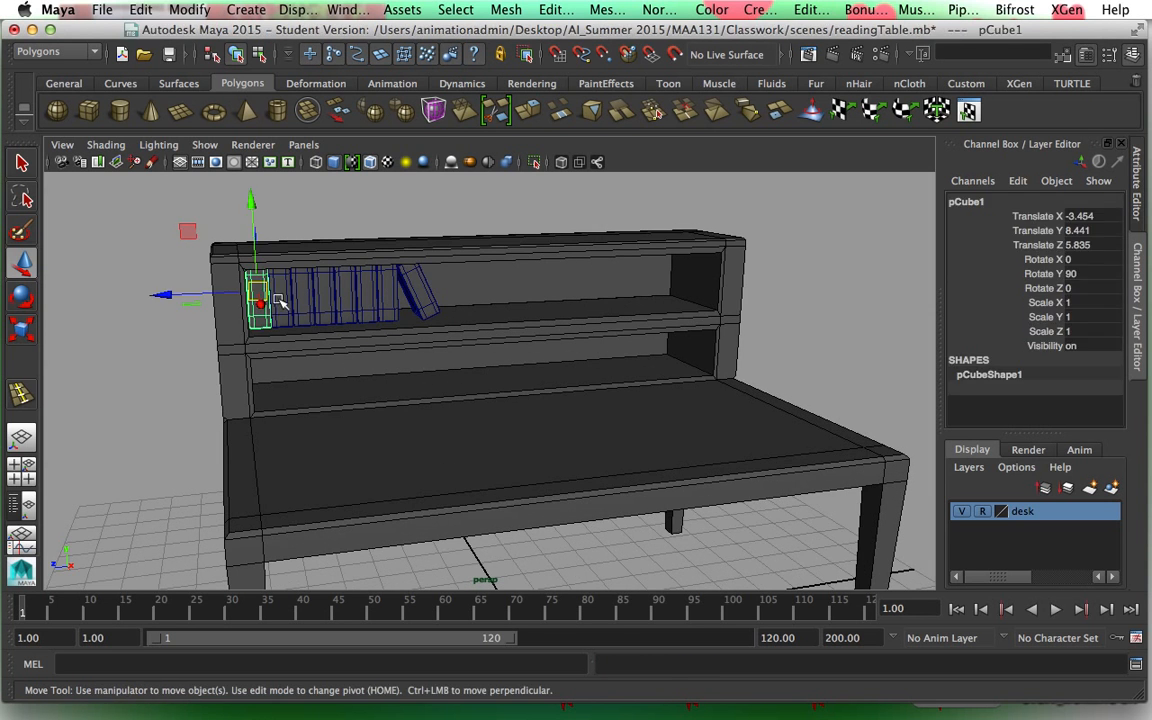
key("shift+d")
key("shift+d")
key("shift+d")
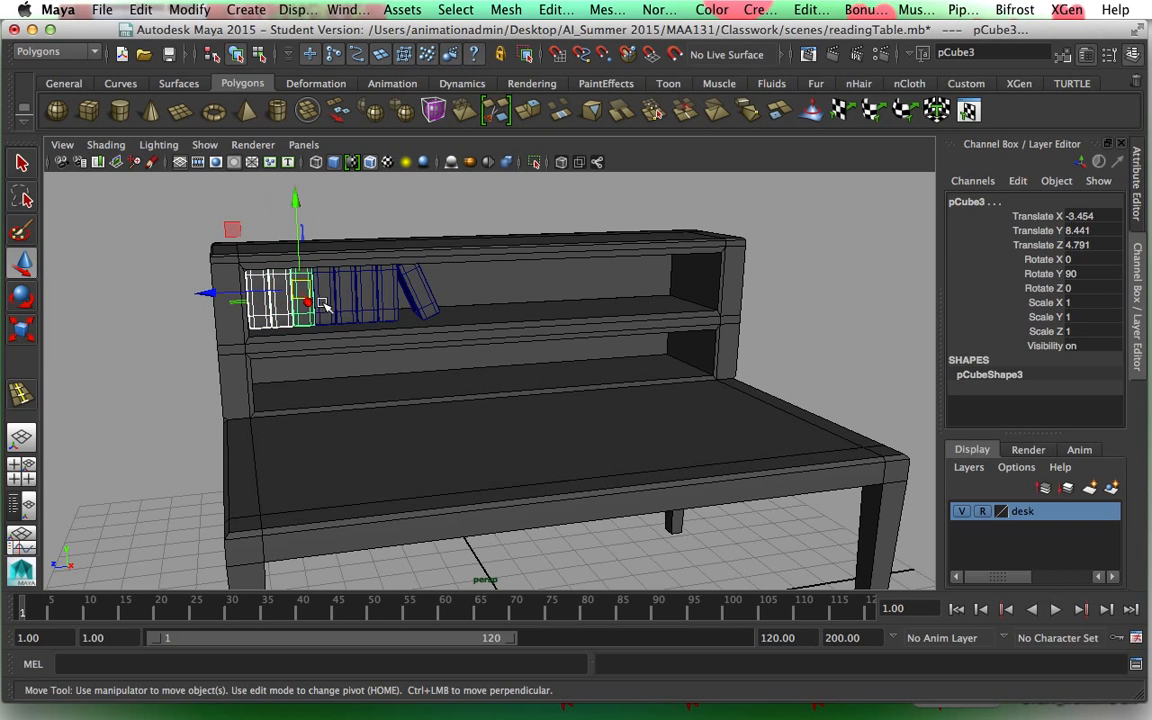
key("shift+d")
key("shift+d")
key("shift+d")
key("shift+d")
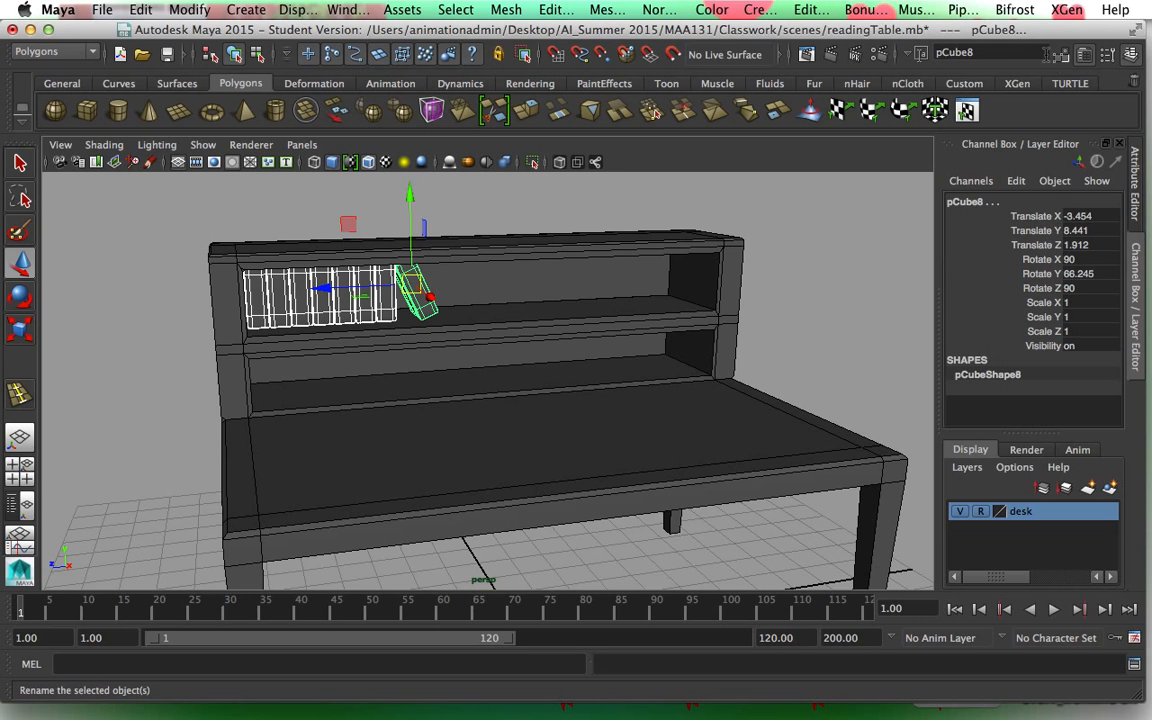
left_click_drag(972, 53, 960, 52)
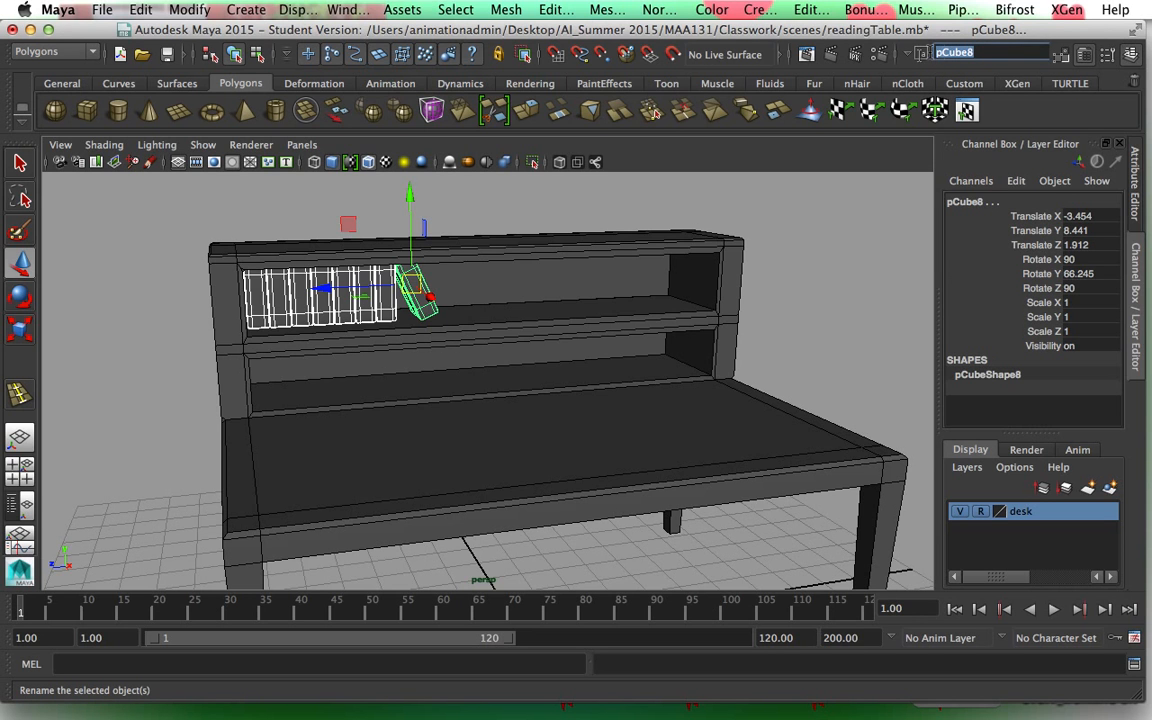
type("bo")
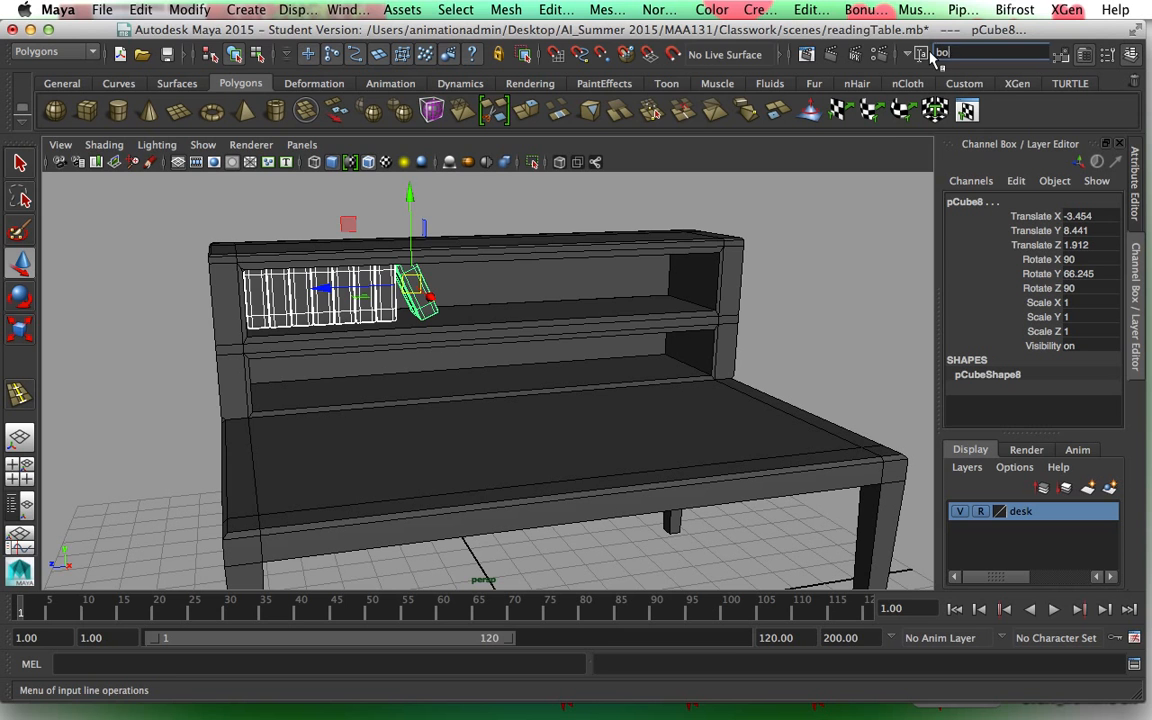
type("ok7")
key("Return")
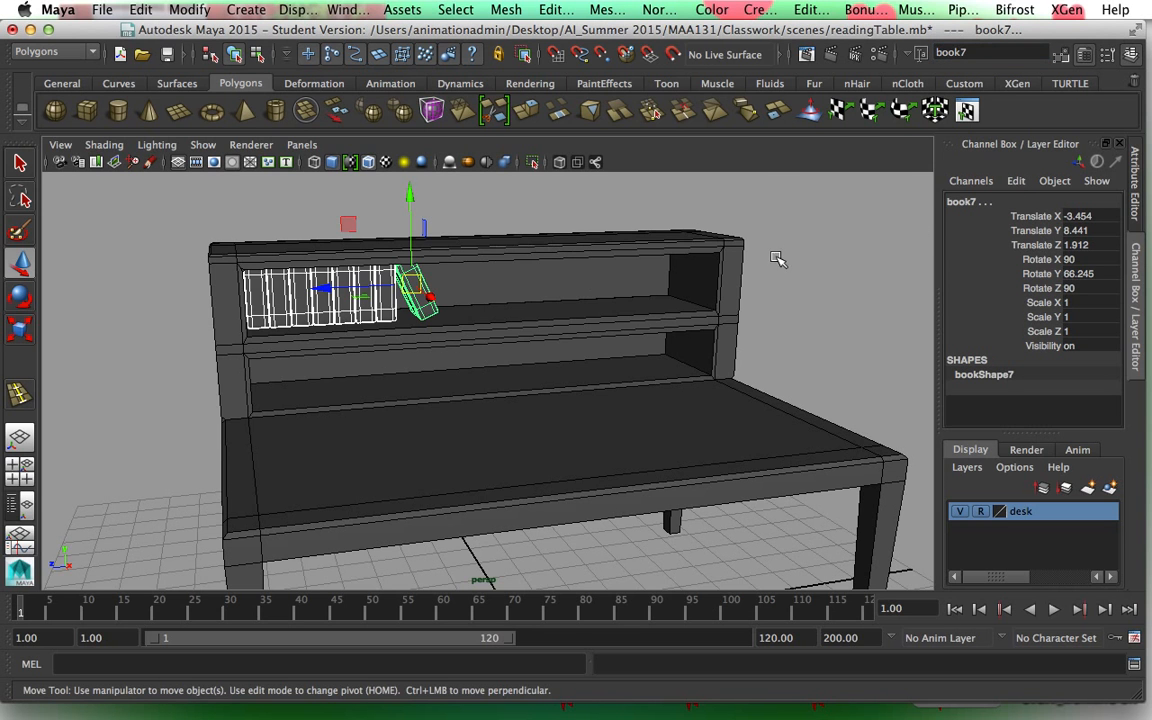
Check the names of the individual books by selecting them in order from the first to the leaning one.
left_click(566, 309)
left_click(260, 304)
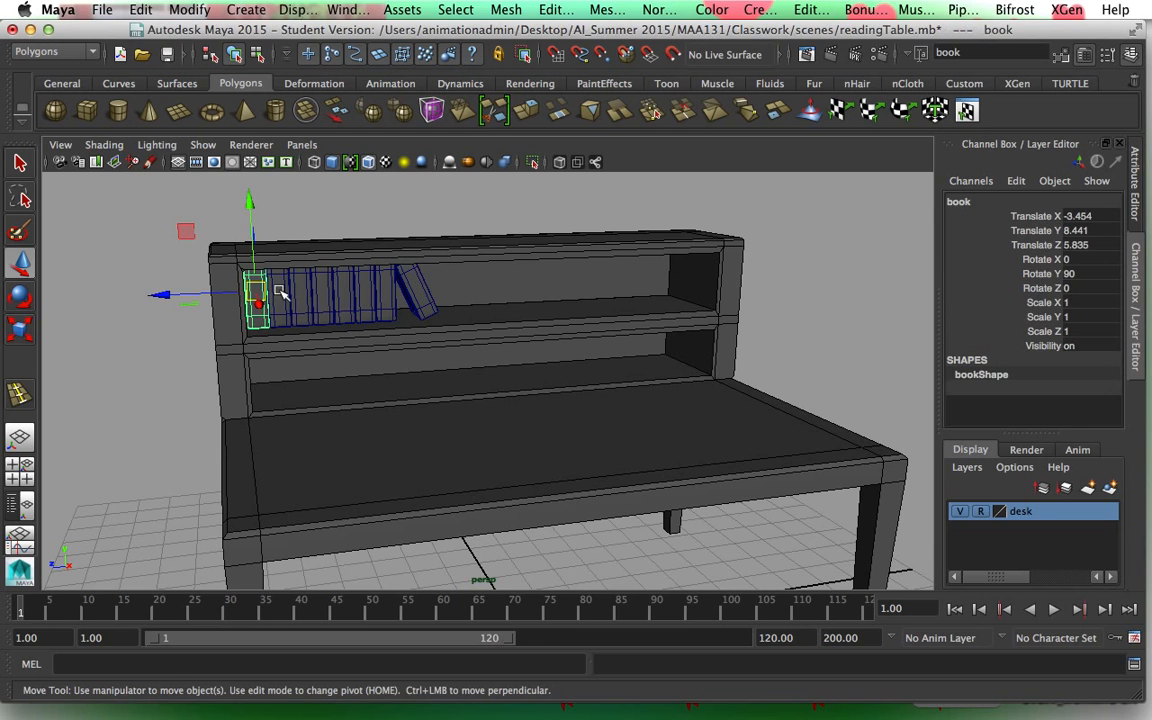
key("shift+d")
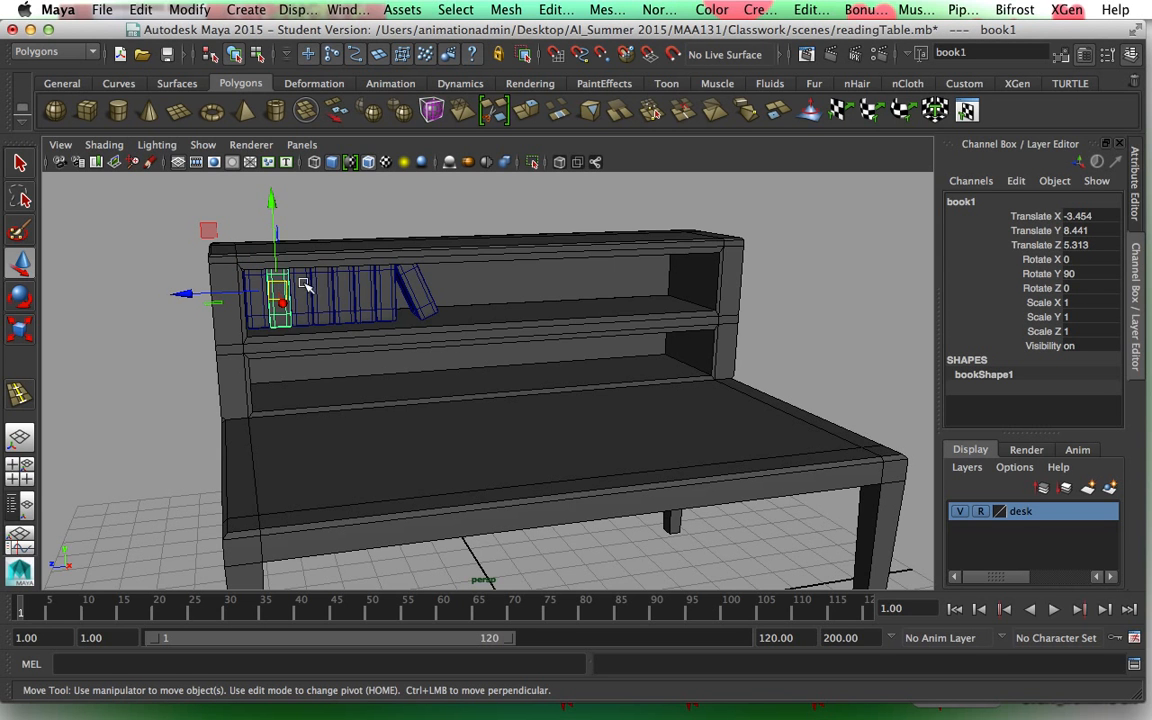
key("shift+d")
key("shift+d")
key("shift+d")
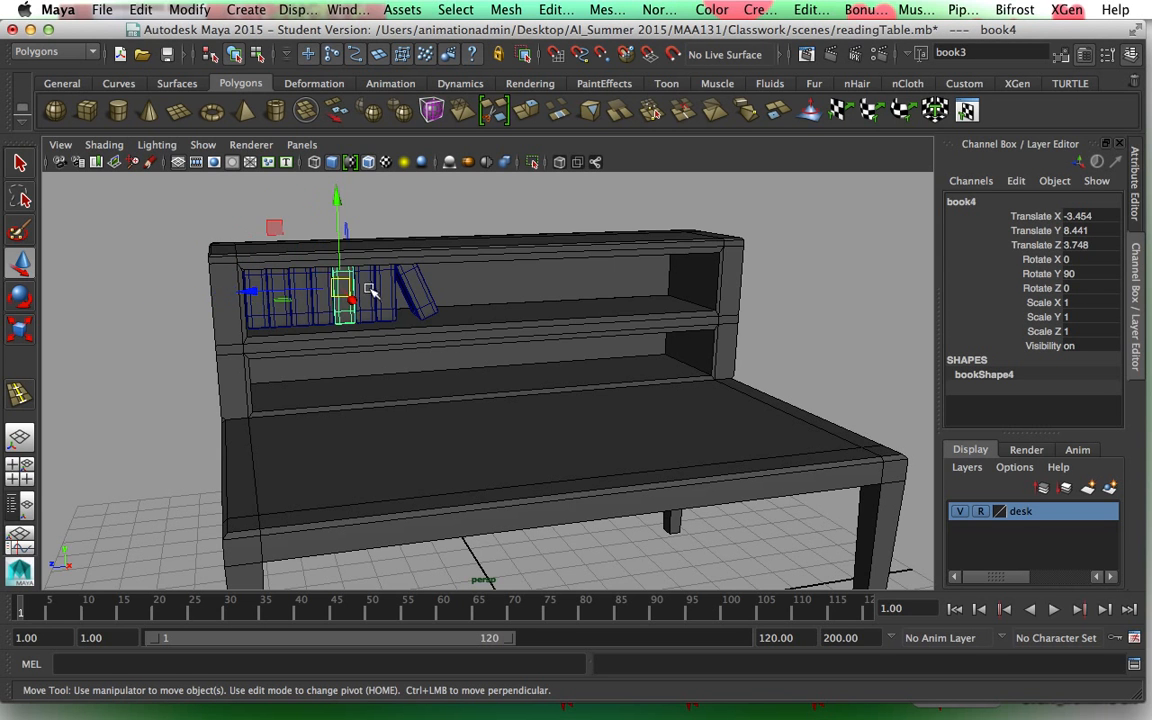
left_click(364, 287)
left_click(387, 289)
left_click(418, 289)
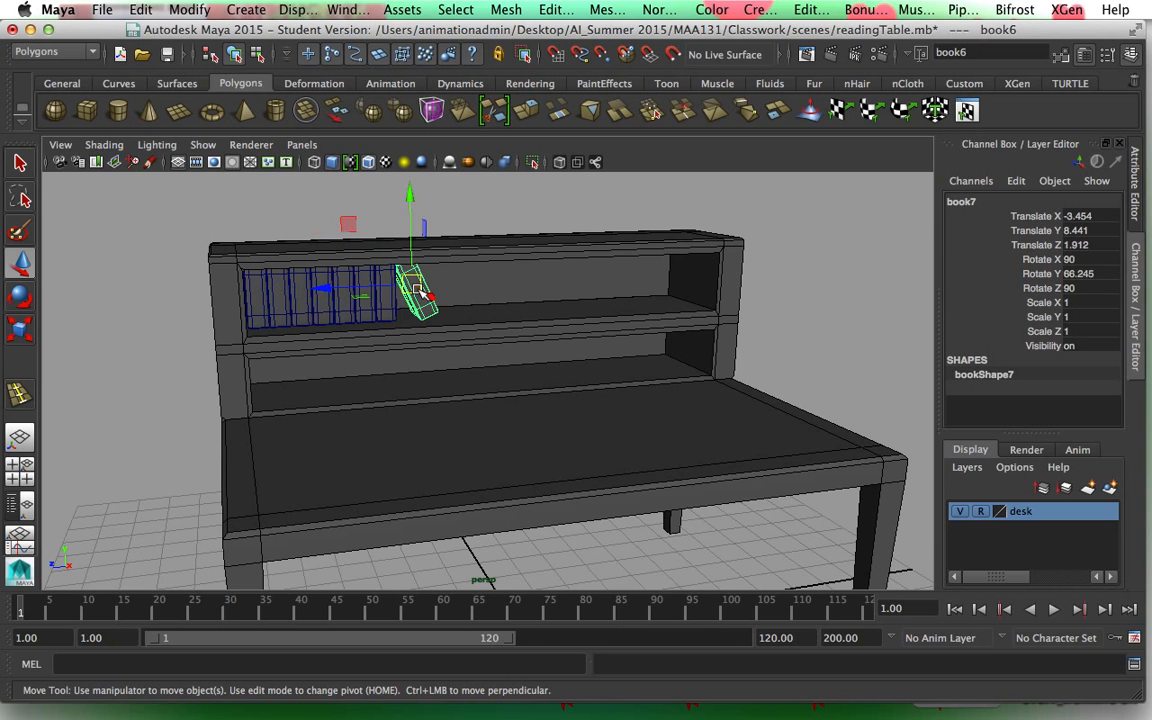
Select all eight books on the upper shelf and group them.
left_click(252, 290)
left_click(296, 290, "shift")
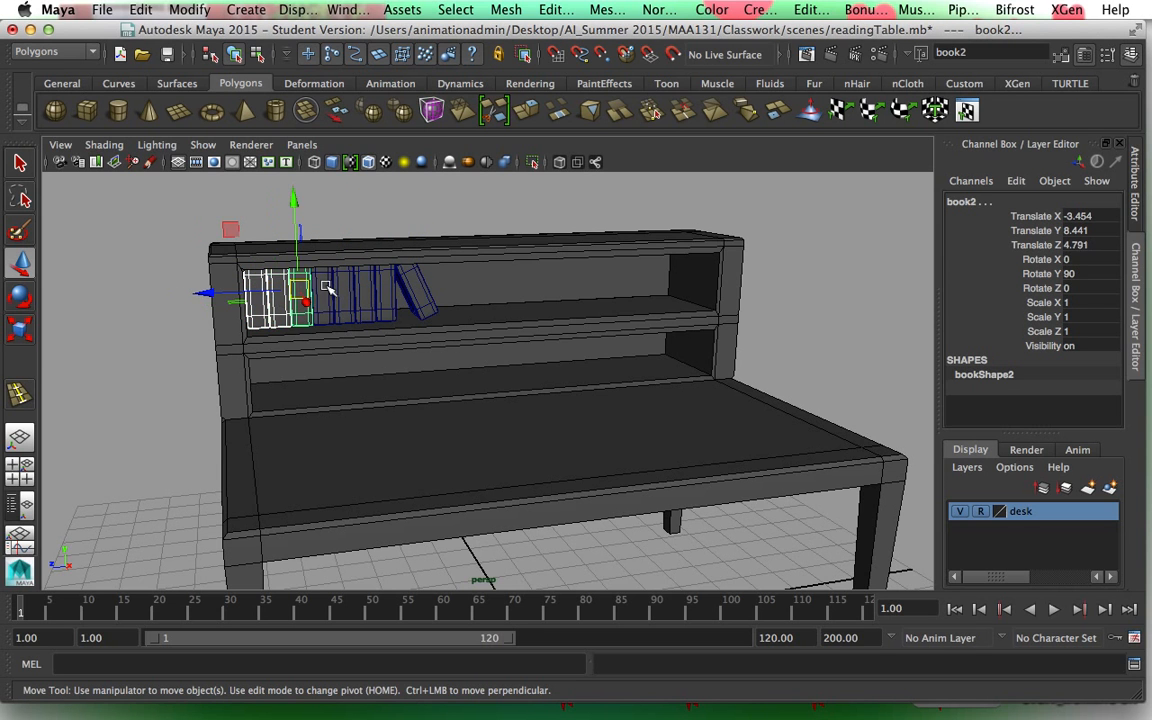
left_click(328, 290, "shift")
left_click(350, 290, "shift")
left_click(369, 290, "shift")
left_click(387, 290, "shift")
left_click(420, 291, "shift")
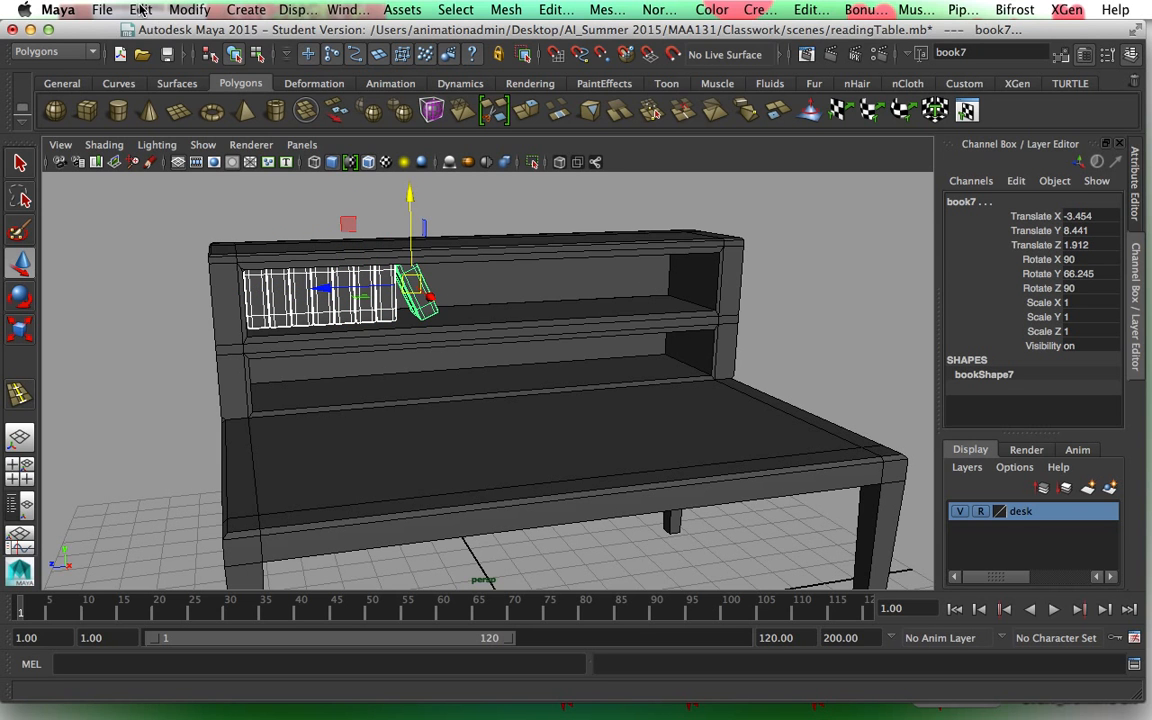
left_click(143, 9)
left_click(200, 525)
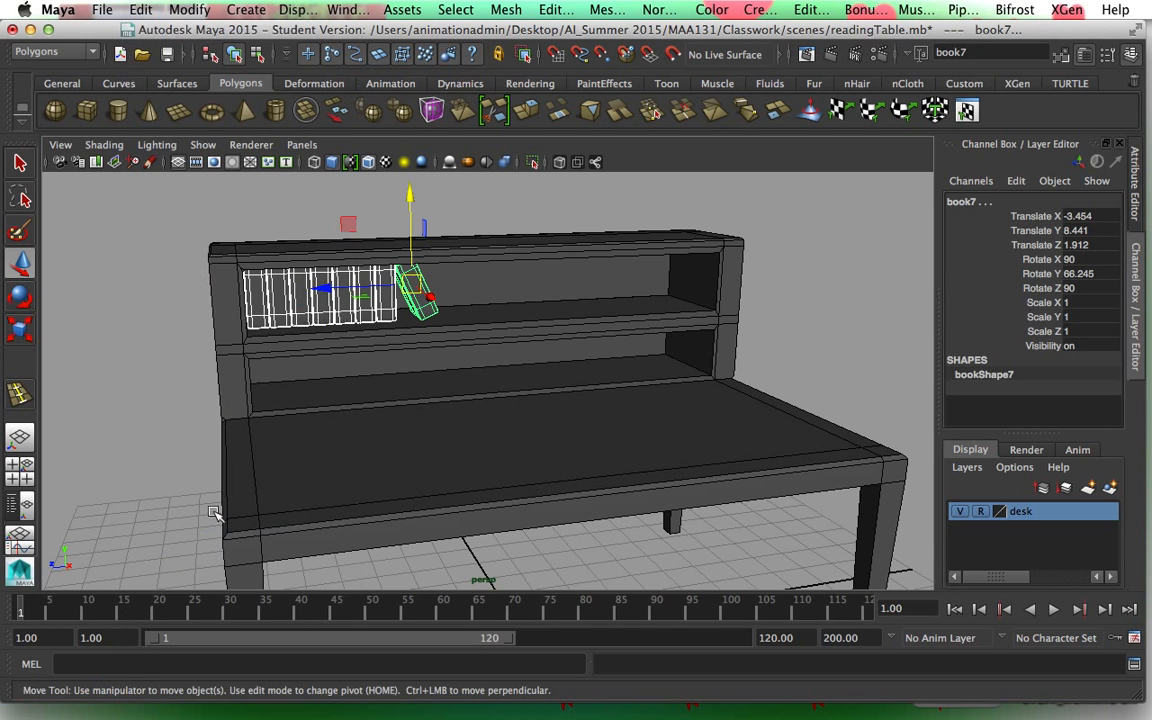
Rename the new group of books as books.
double_click(965, 201)
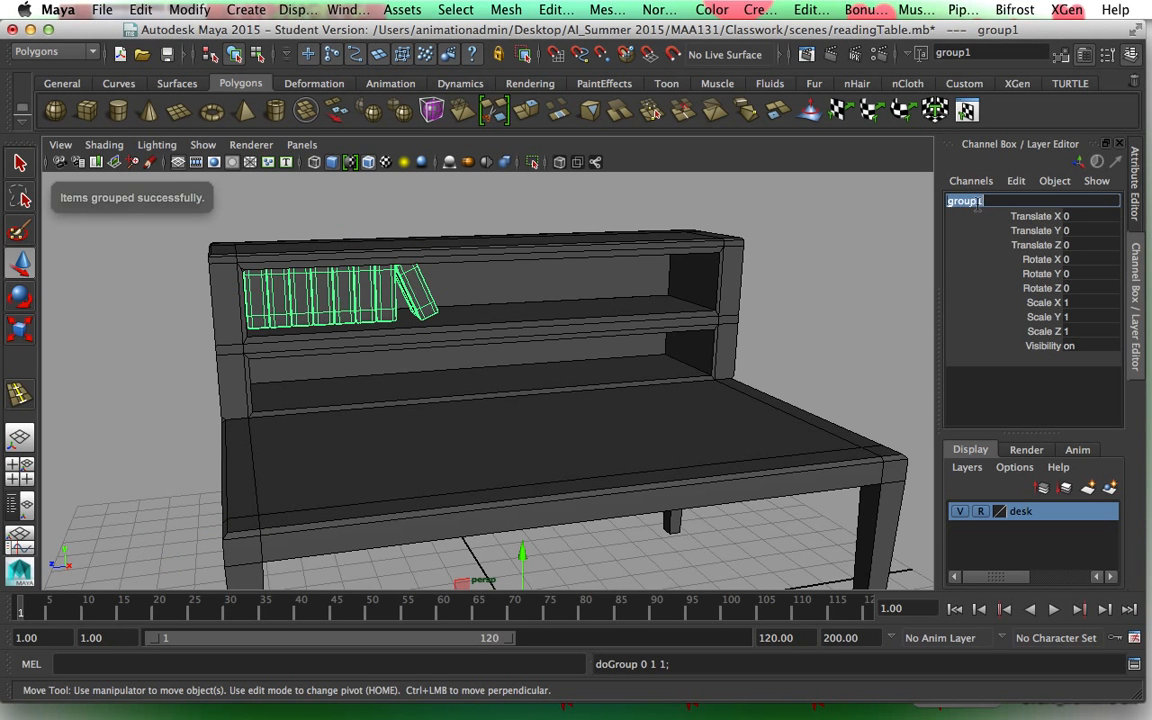
type("books")
key("Return")
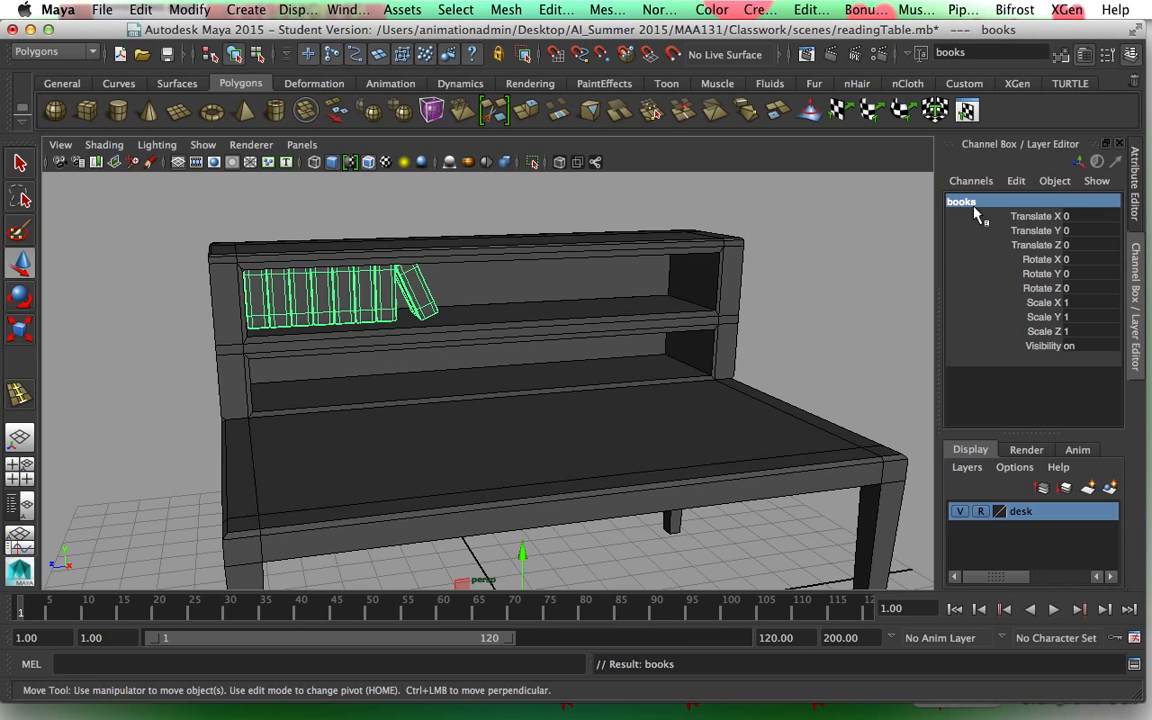
Center the pivot of the books group and deselect it.
scroll(688, 520, "down", 3)
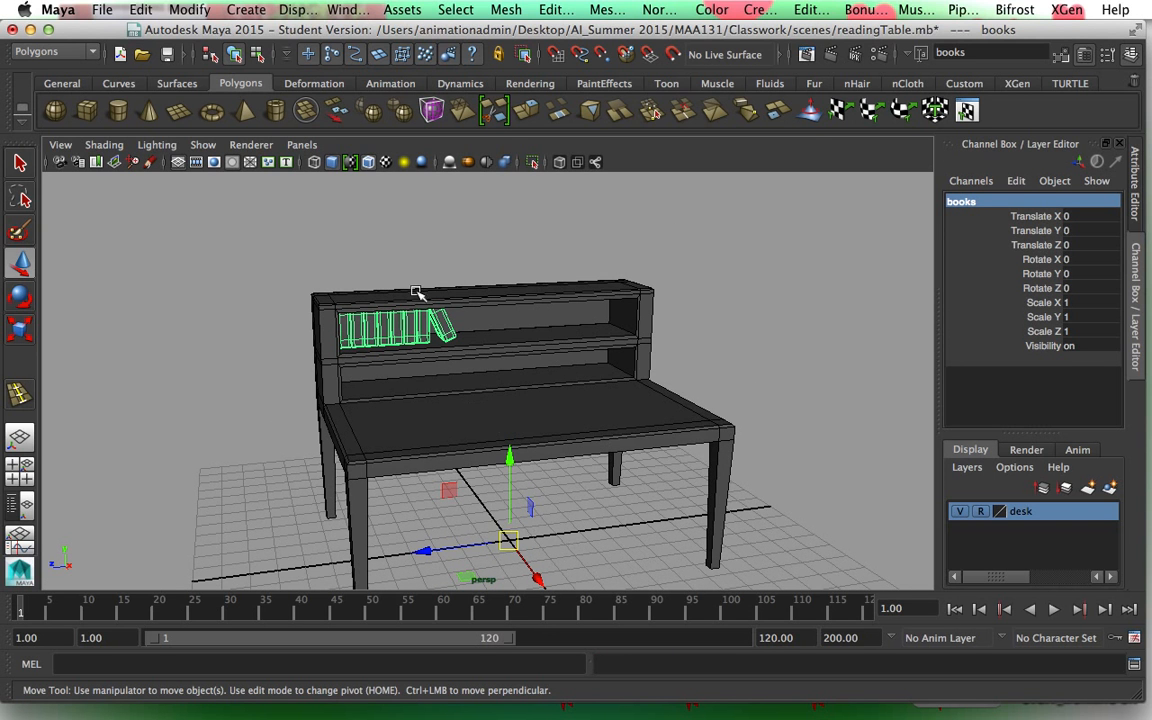
left_click(193, 12)
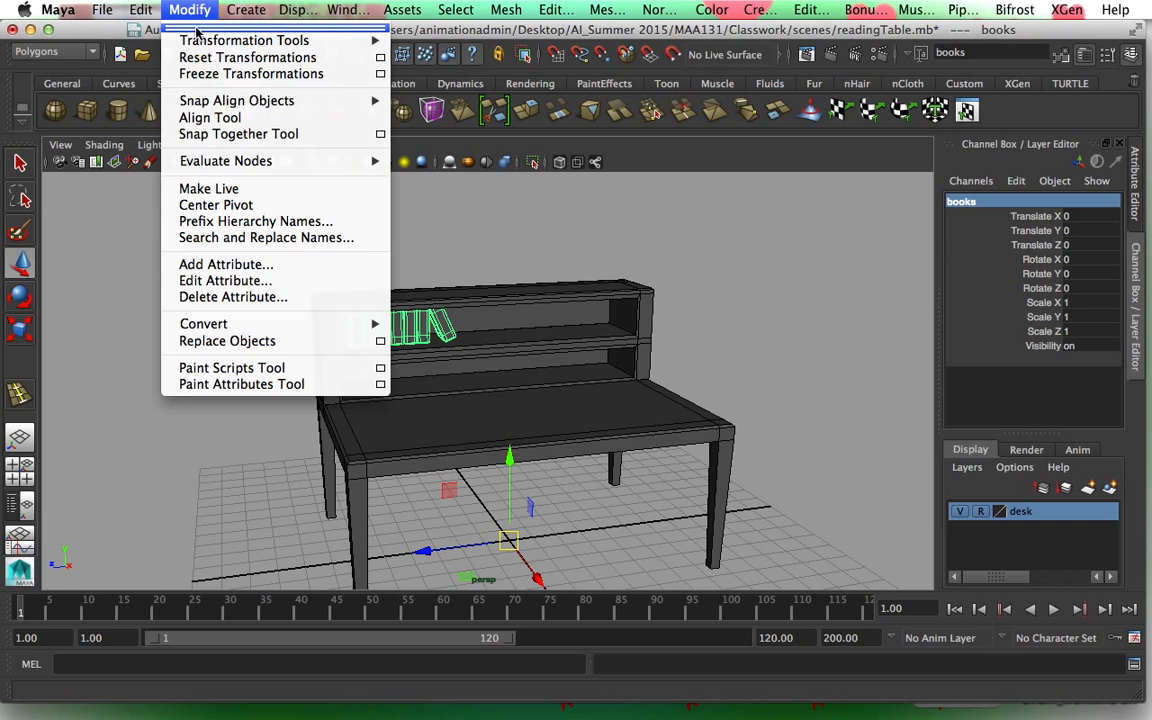
left_click(245, 201)
left_click_drag(447, 455, 489, 458, "alt")
left_click(578, 494)
left_click_drag(578, 494, 557, 497, "alt")
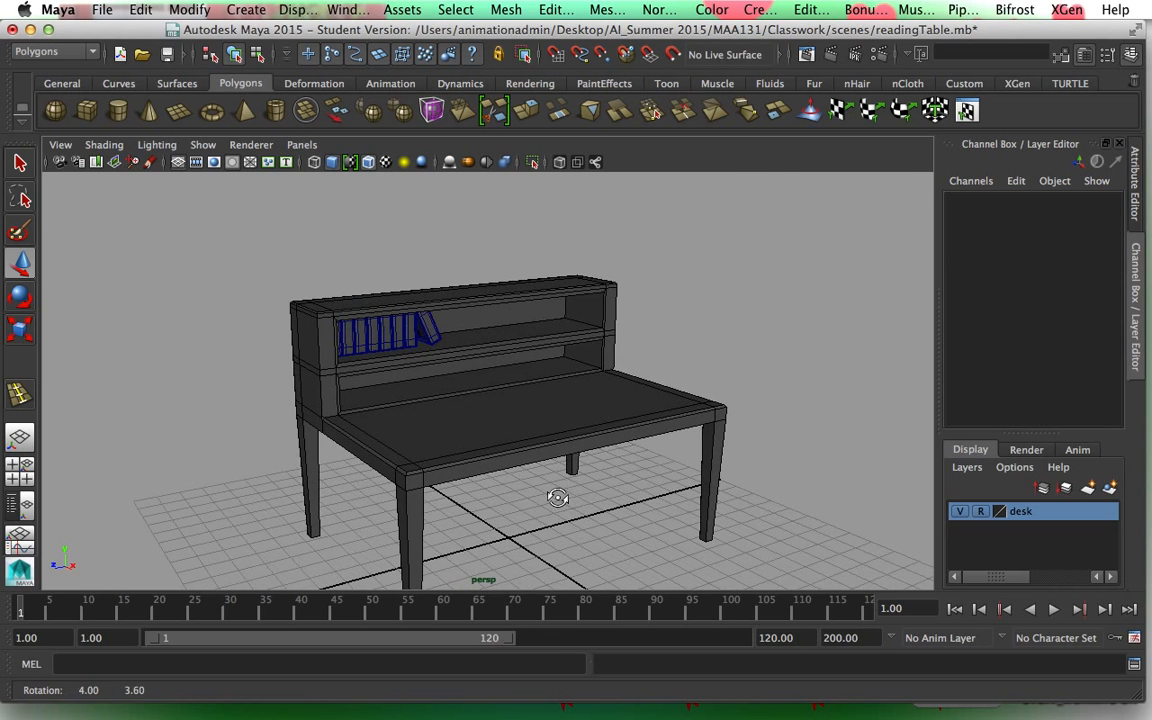
Select the whole books group through one of its books and add it to the desk display layer.
left_click(430, 337)
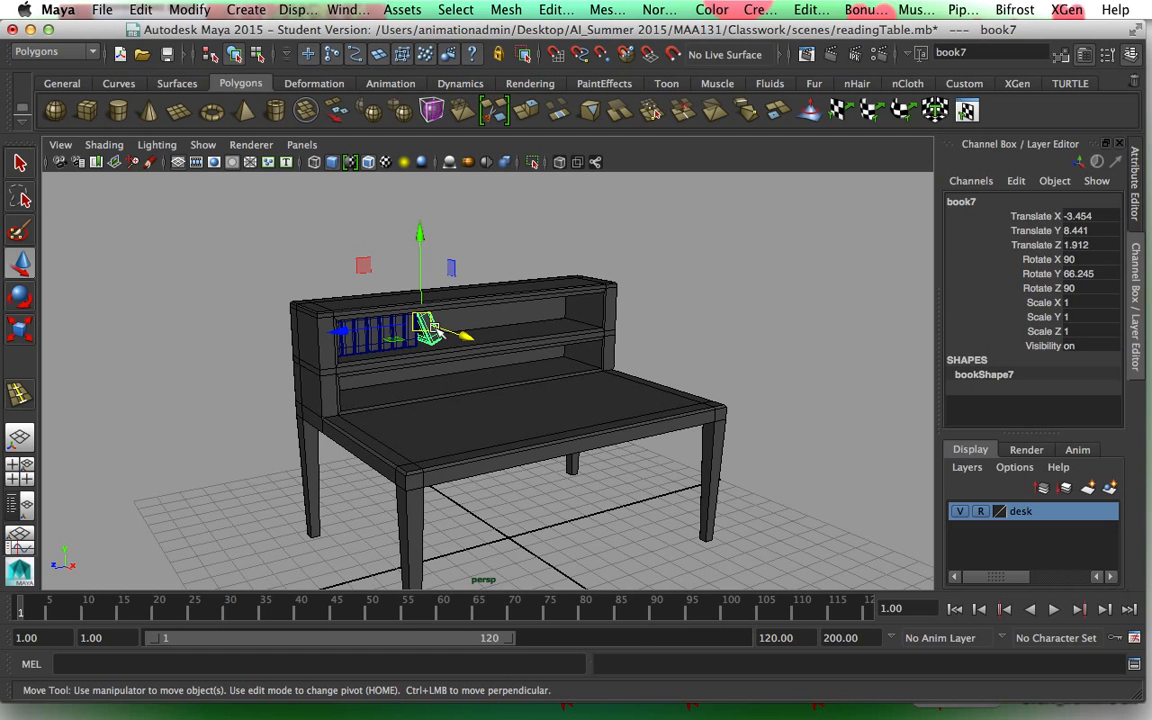
key("Up")
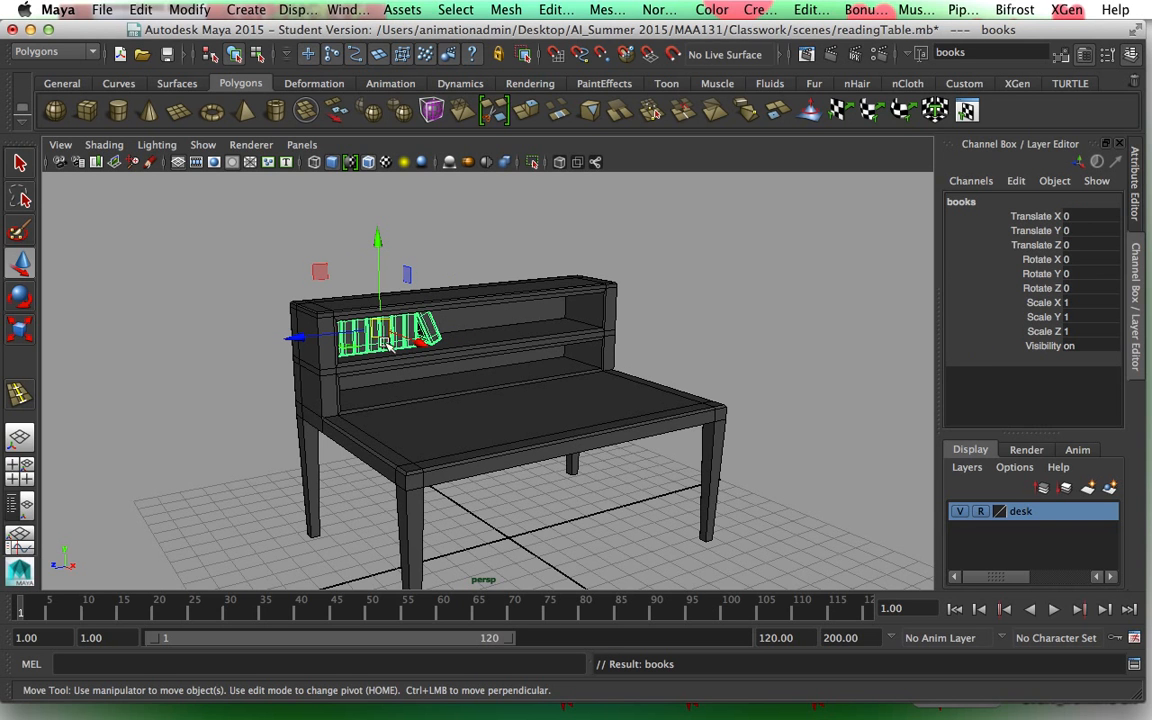
right_click(1088, 520)
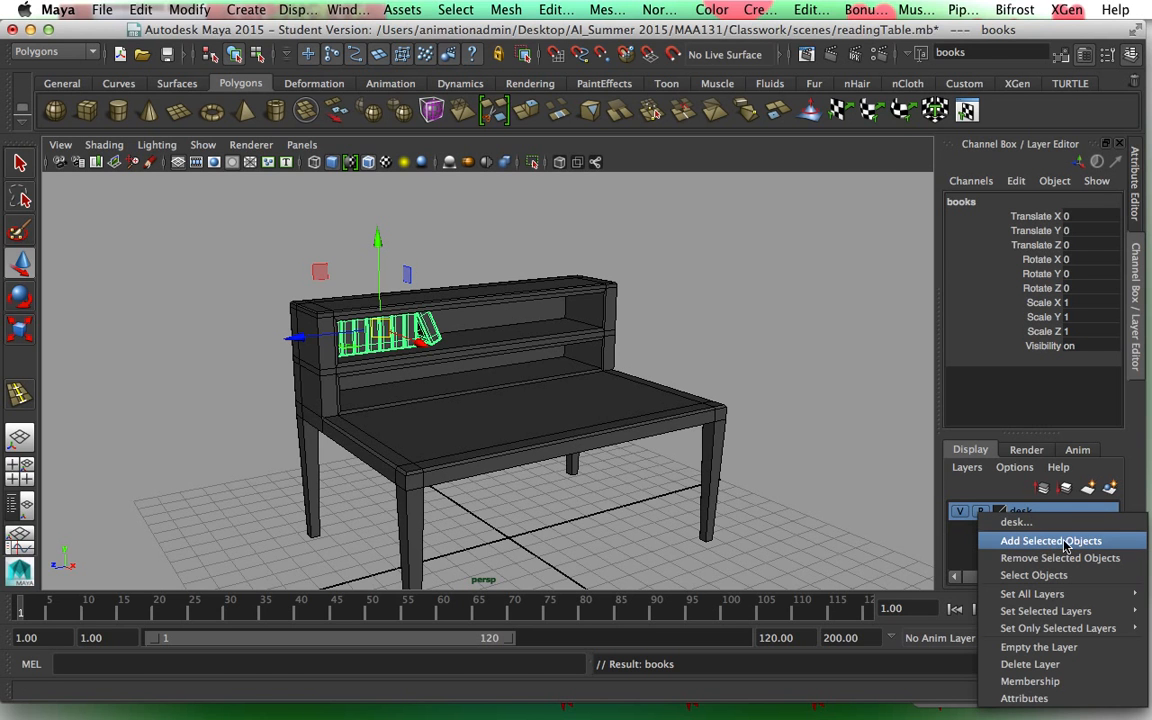
left_click(1070, 541)
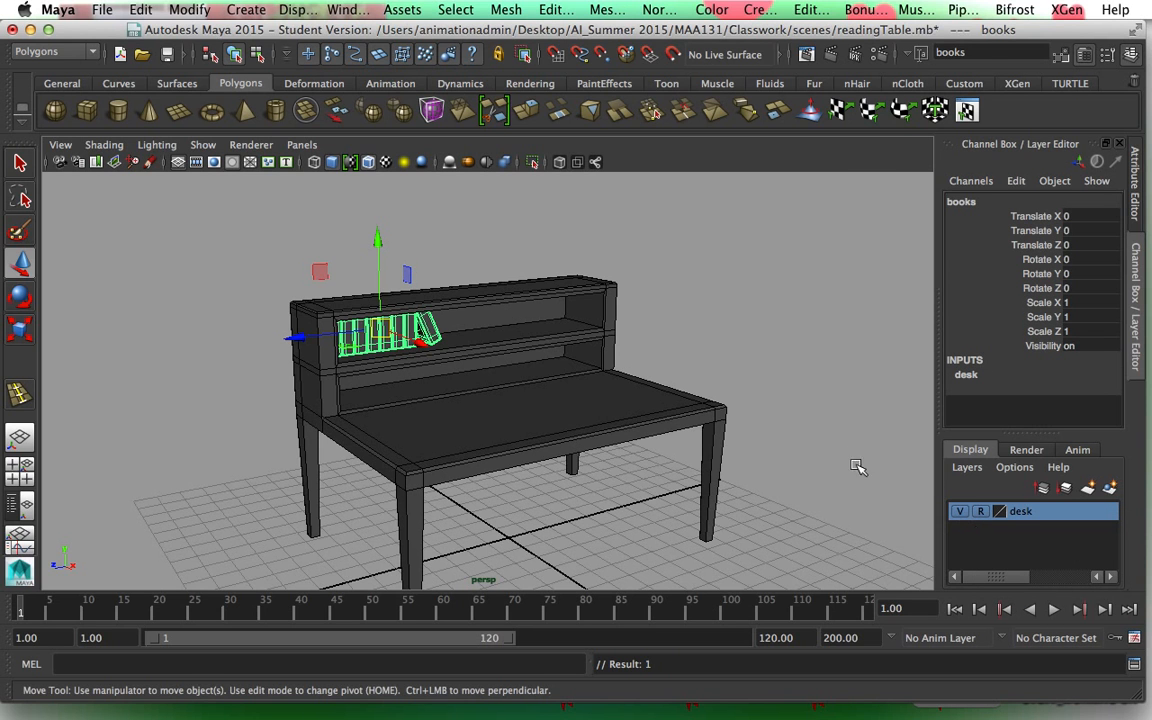
Hide the desk layer and show it again to check that the books belong to it, with nothing left selected.
left_click(960, 512)
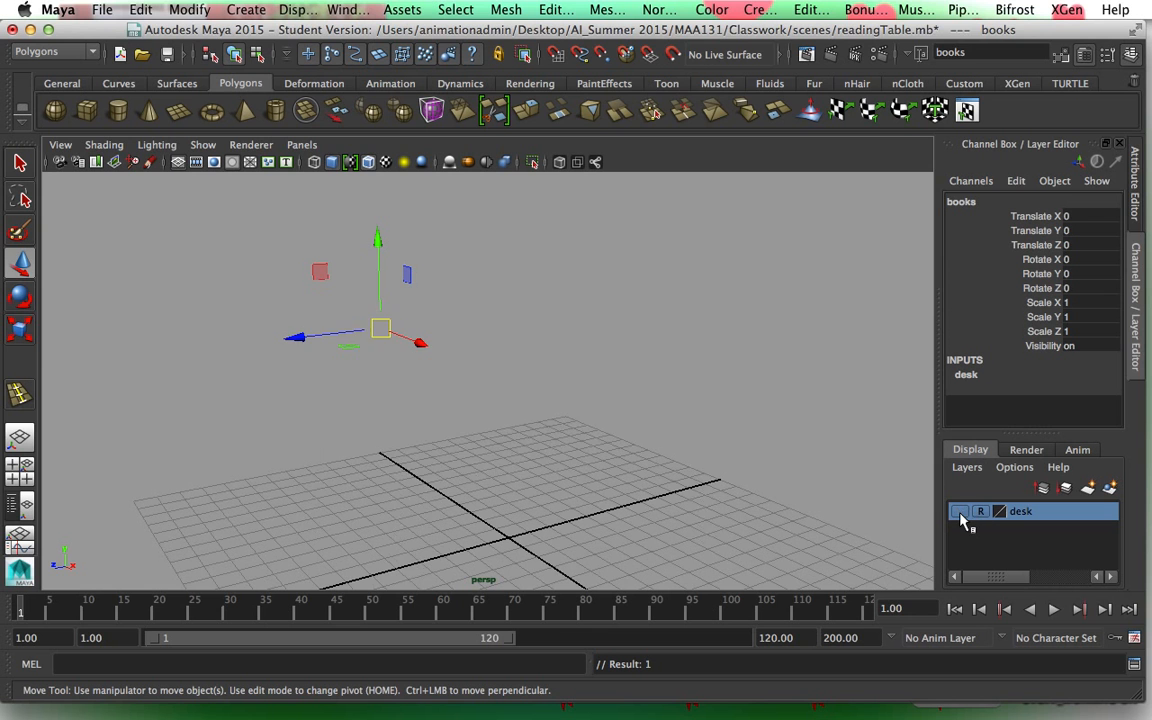
left_click(960, 512)
left_click(724, 473)
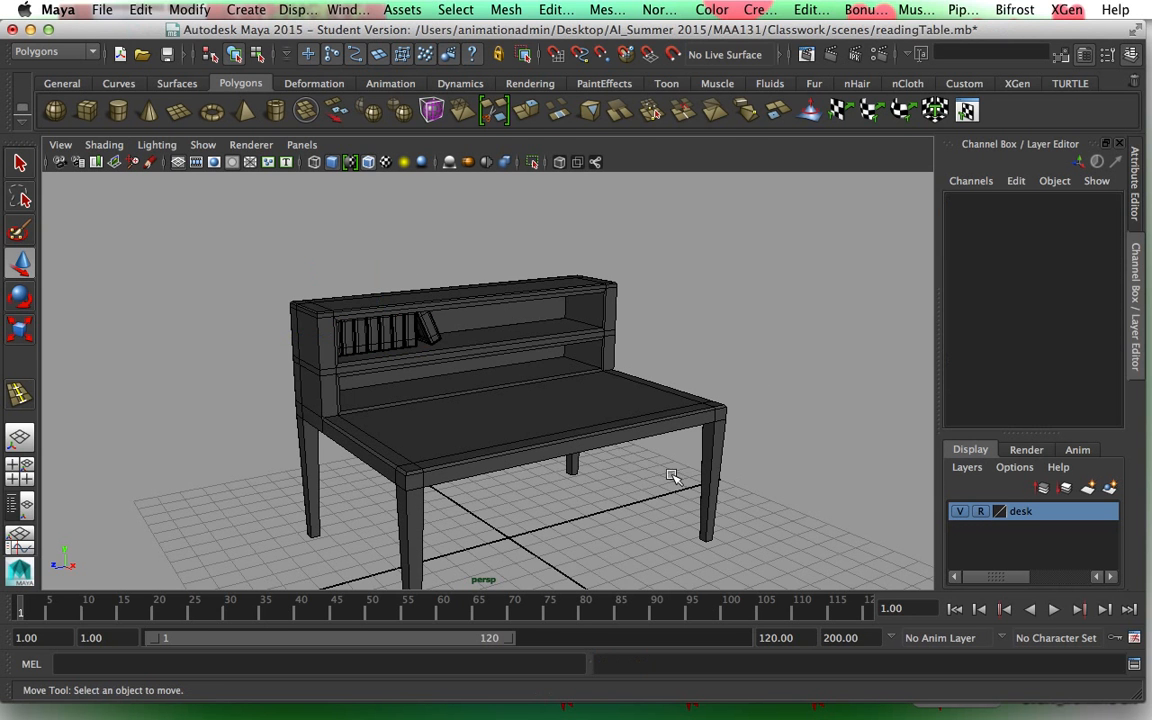
Create a polygon cube at the origin and switch to the top view framed on it.
left_click_drag(677, 481, 575, 420, "alt")
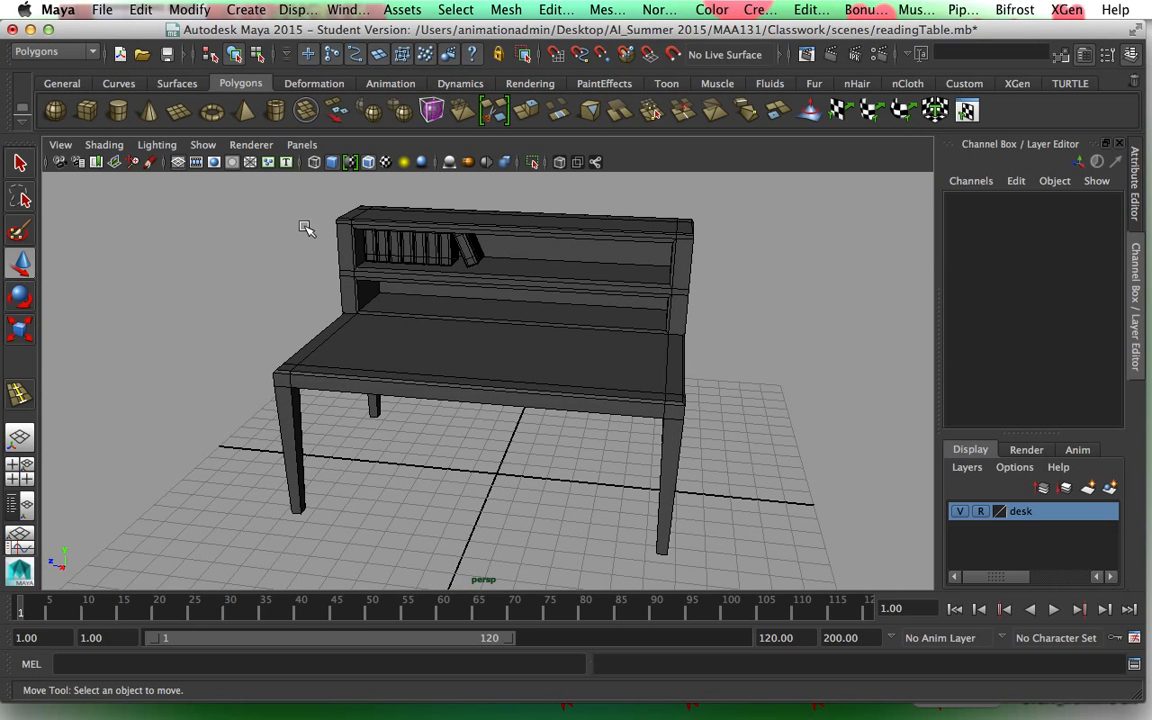
left_click(87, 110)
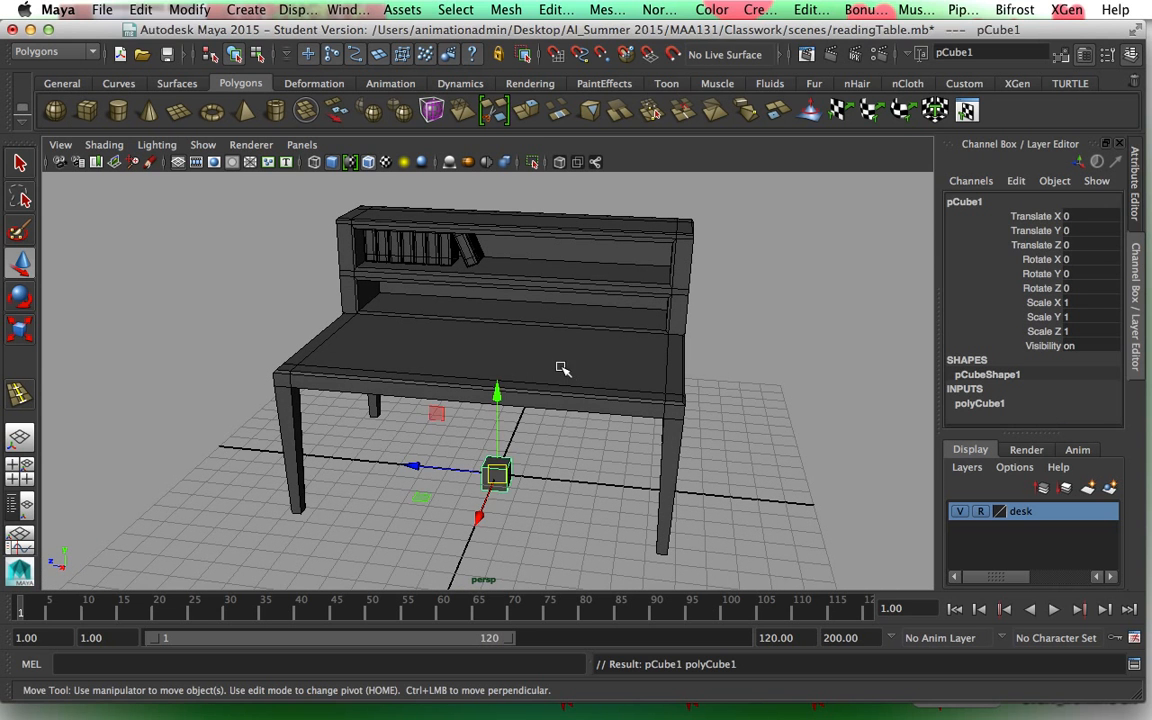
key("space")
key("space")
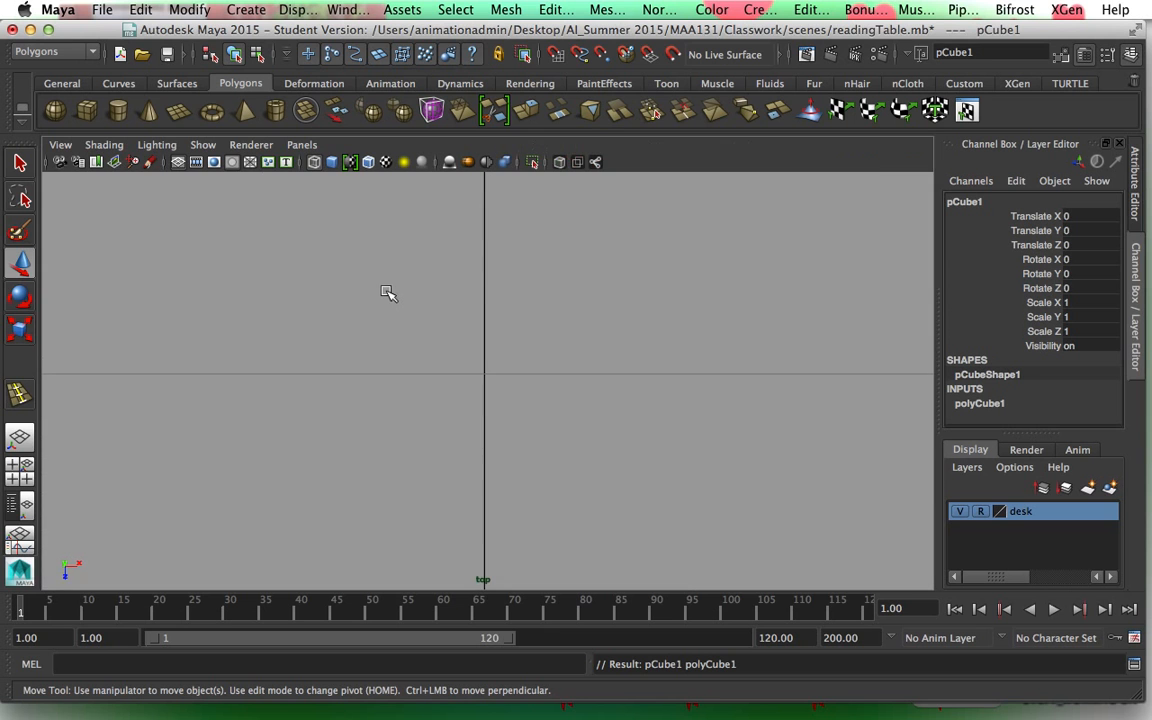
key("f")
scroll(652, 385, "down", 3)
scroll(652, 385, "up", 5)
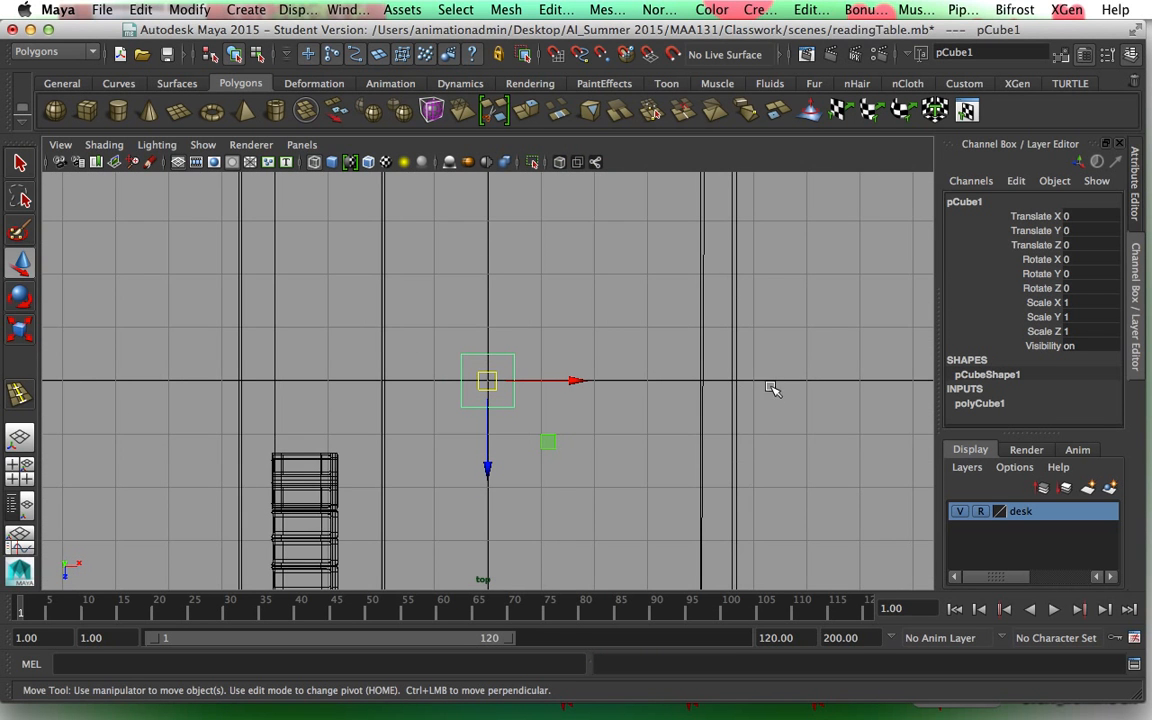
Set both the width and the depth of the polygon cube to 2.9.
left_click(997, 403)
left_click_drag(1113, 306, 1118, 374)
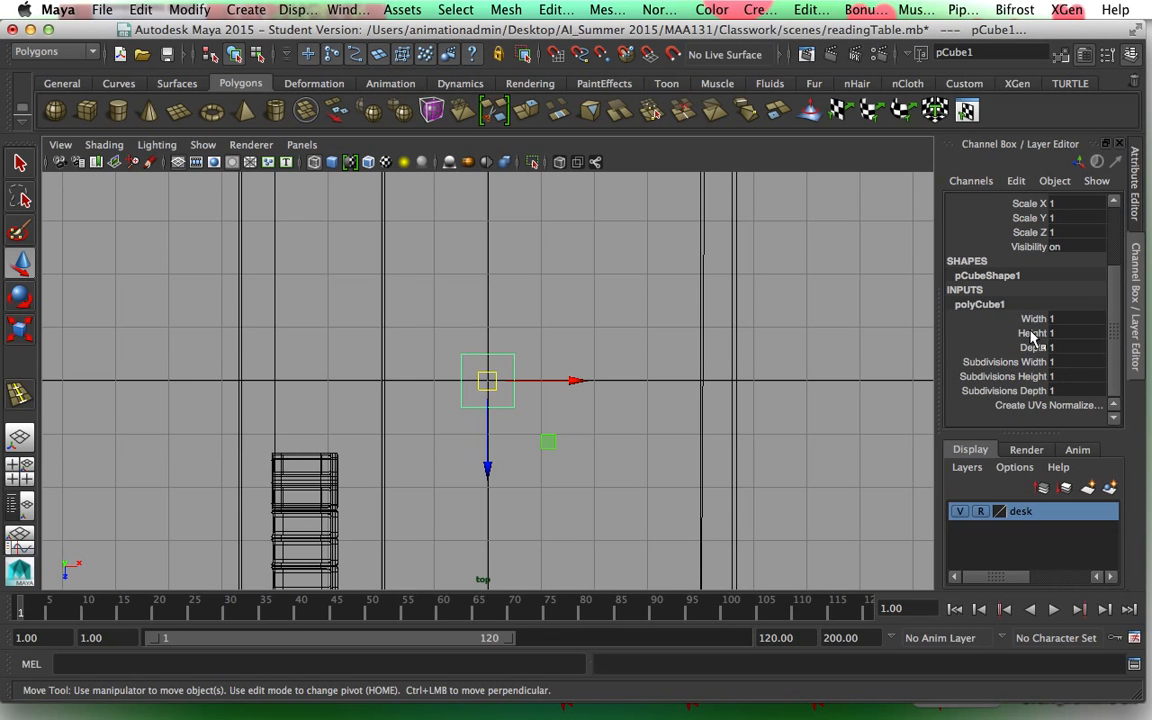
left_click(1036, 318)
middle_click_drag(572, 407, 588, 411)
left_click(1036, 347)
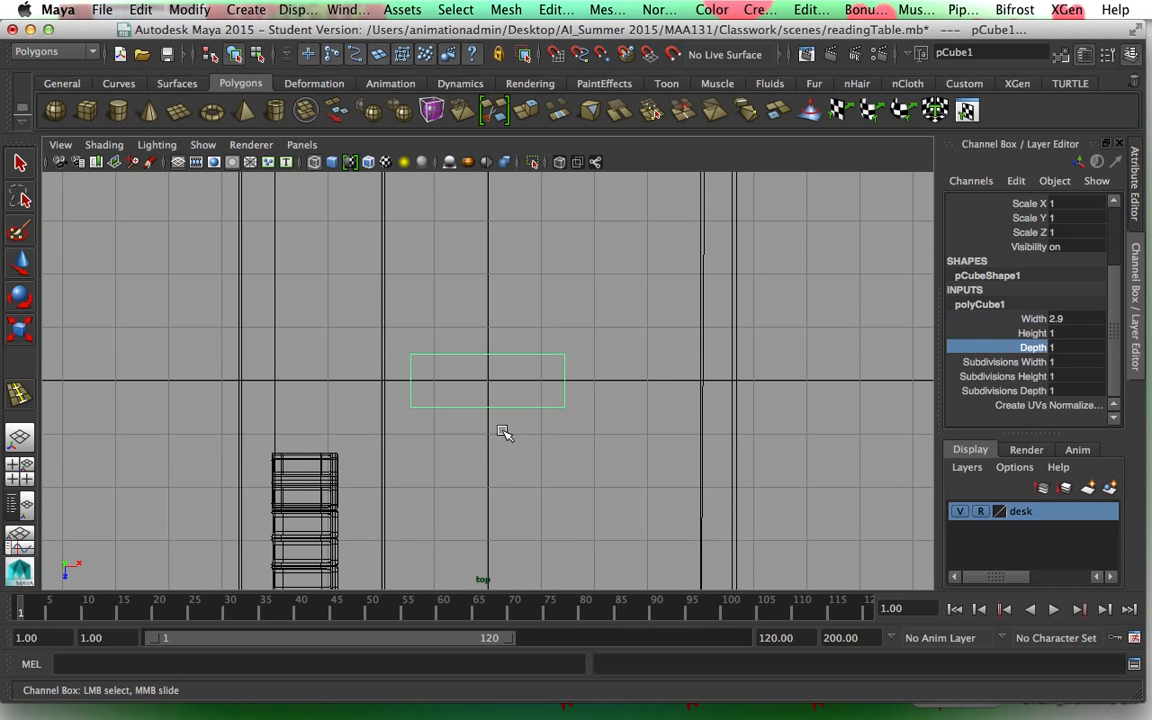
middle_click_drag(651, 397, 671, 392)
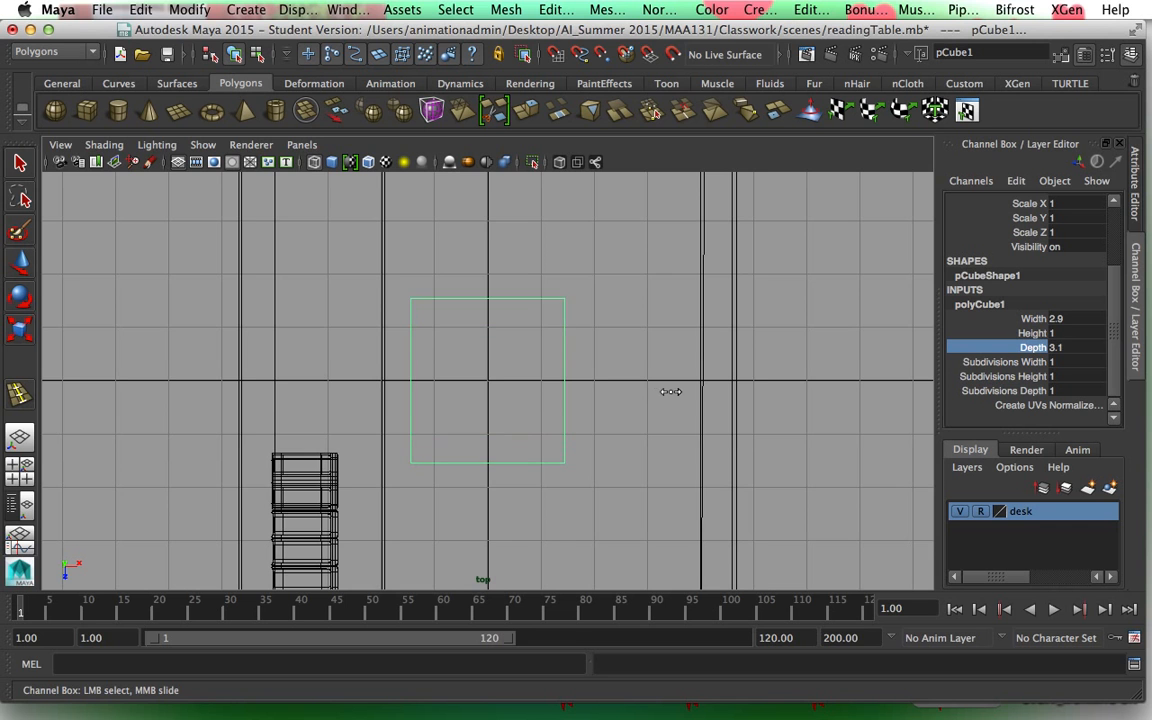
scroll(713, 434, "down", 5)
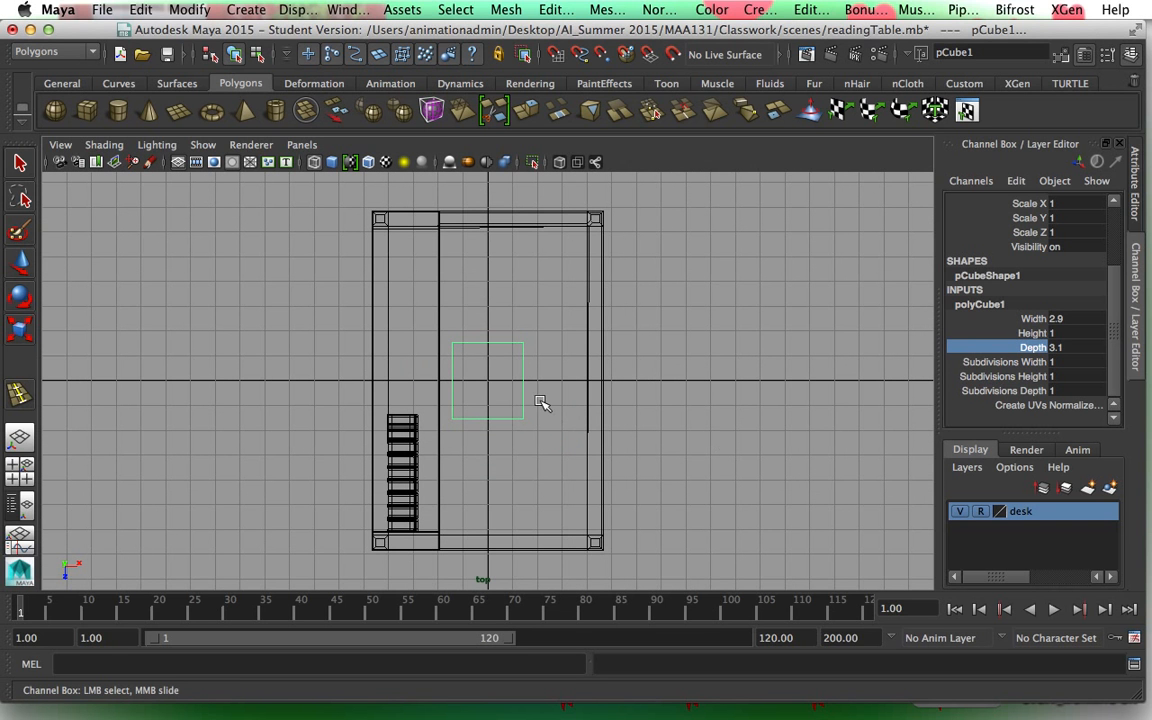
middle_click_drag(540, 401, 538, 401)
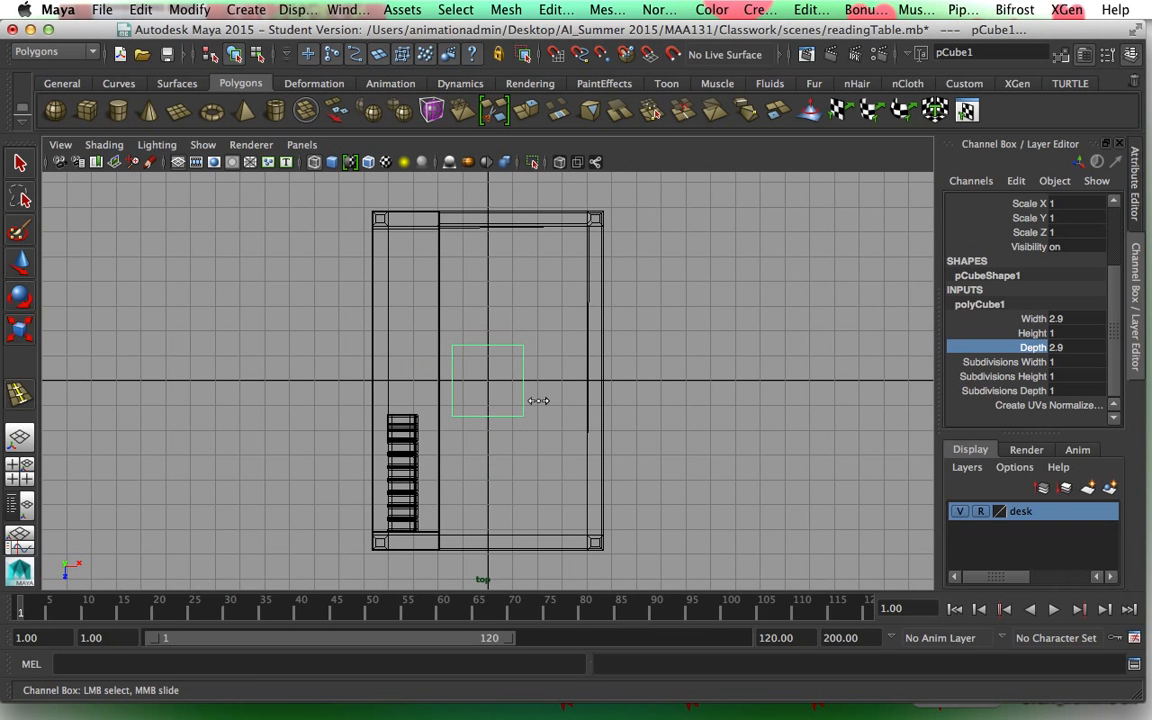
Set the cube's width subdivisions and depth subdivisions to 3 each.
left_click(1094, 362)
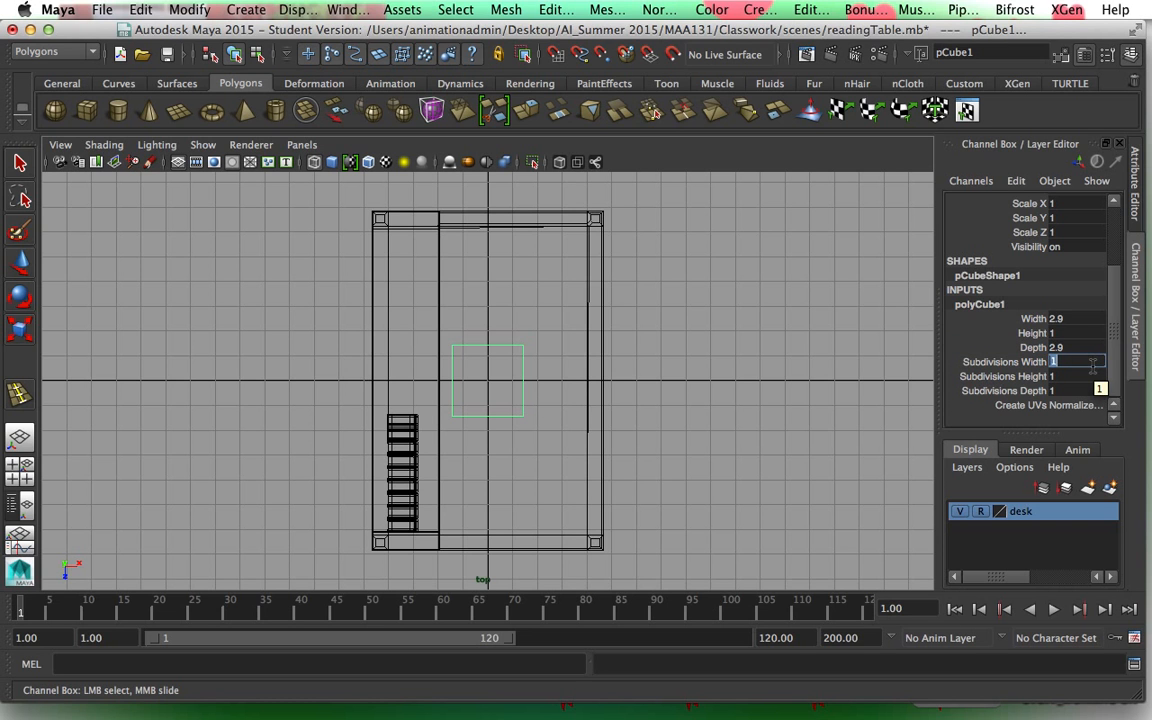
left_click(1079, 376)
left_click(1071, 391)
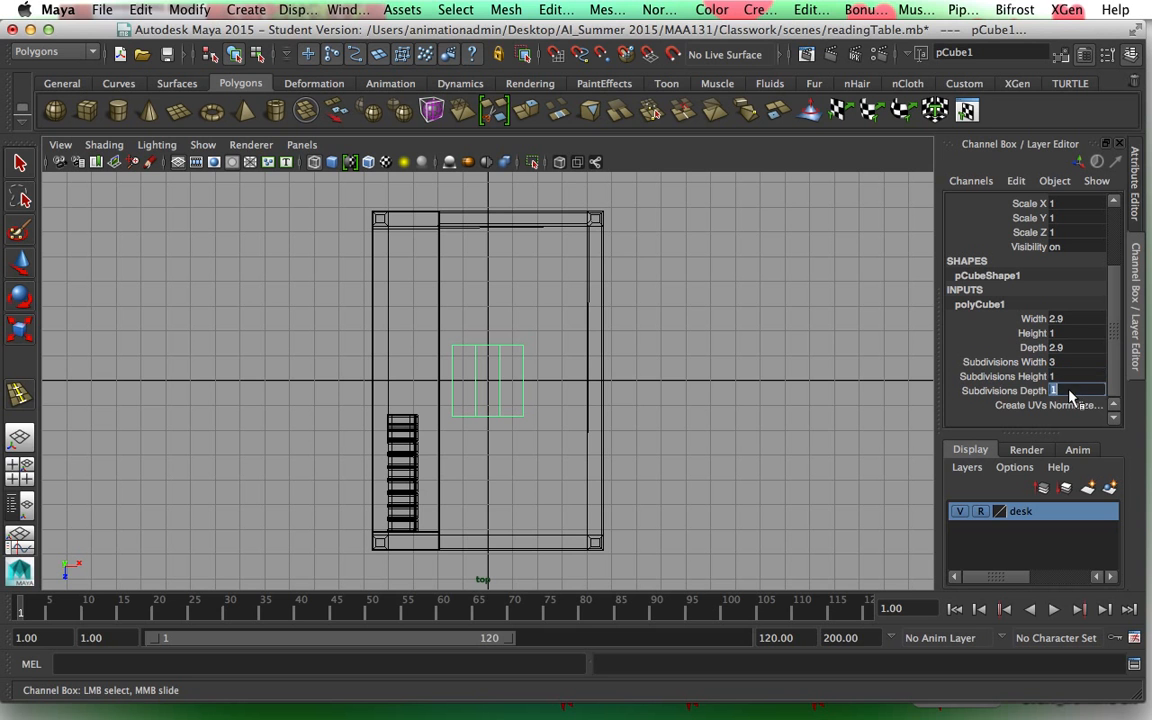
type("3")
key("Return")
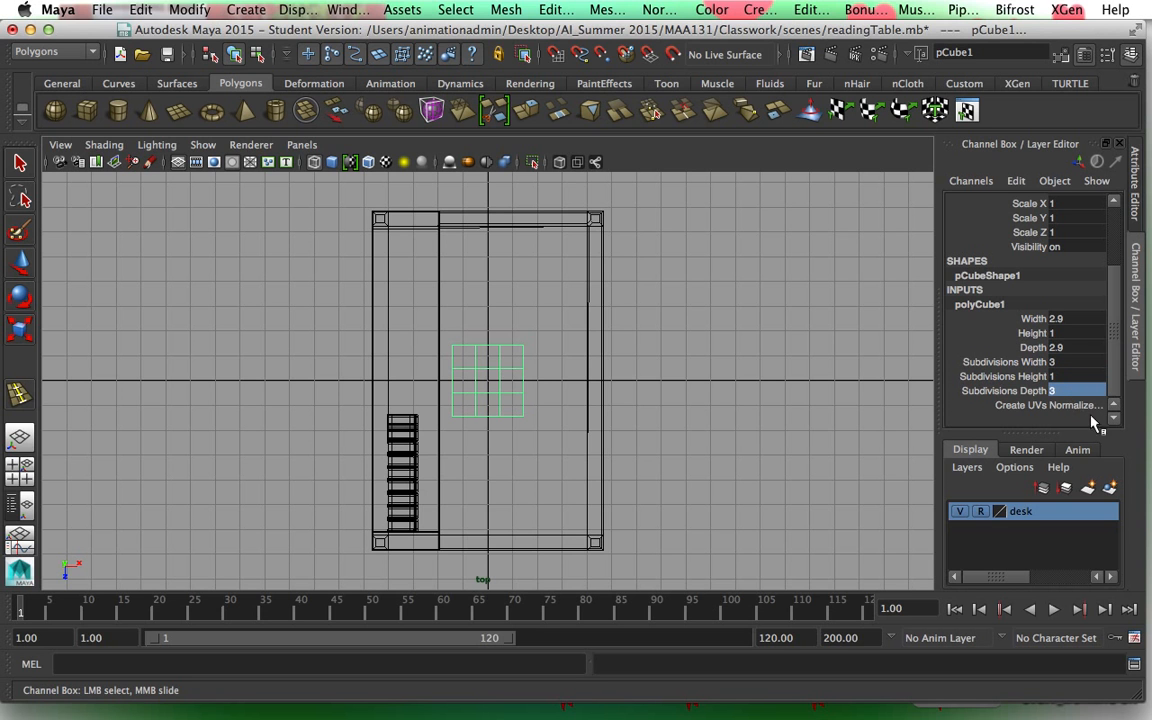
Select the cube's two inner edge loops running along Z and scale them apart along X, close to the outer sides.
scroll(530, 352, "up", 5)
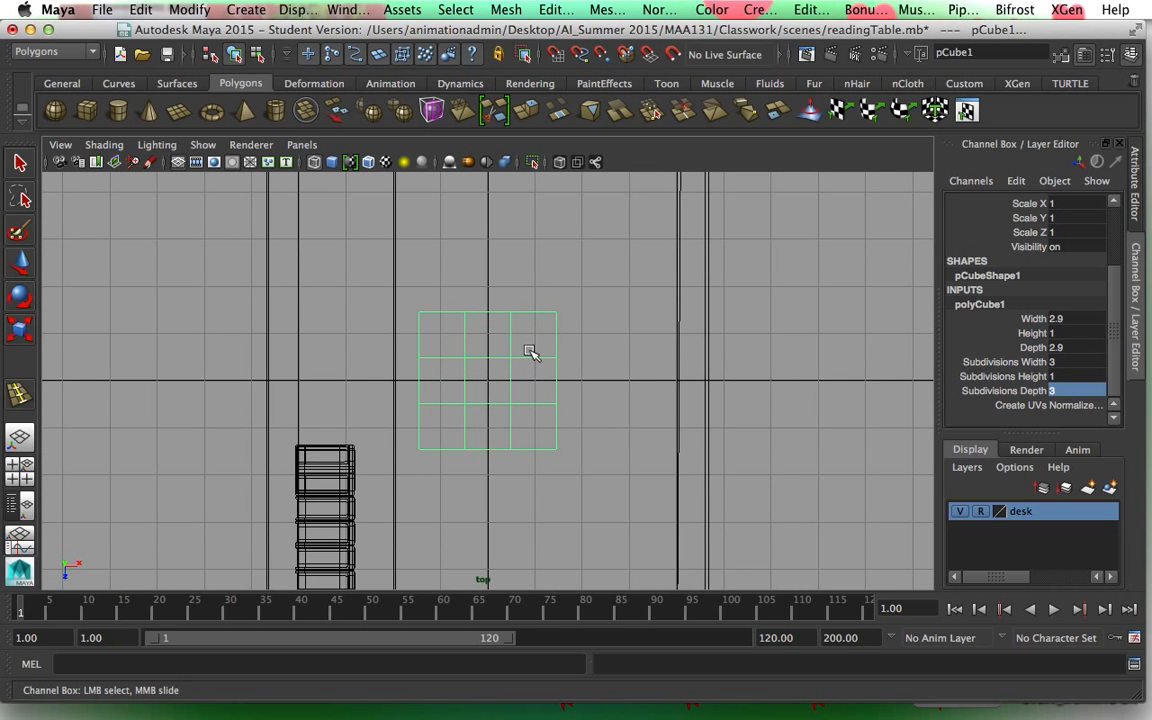
right_click(512, 341)
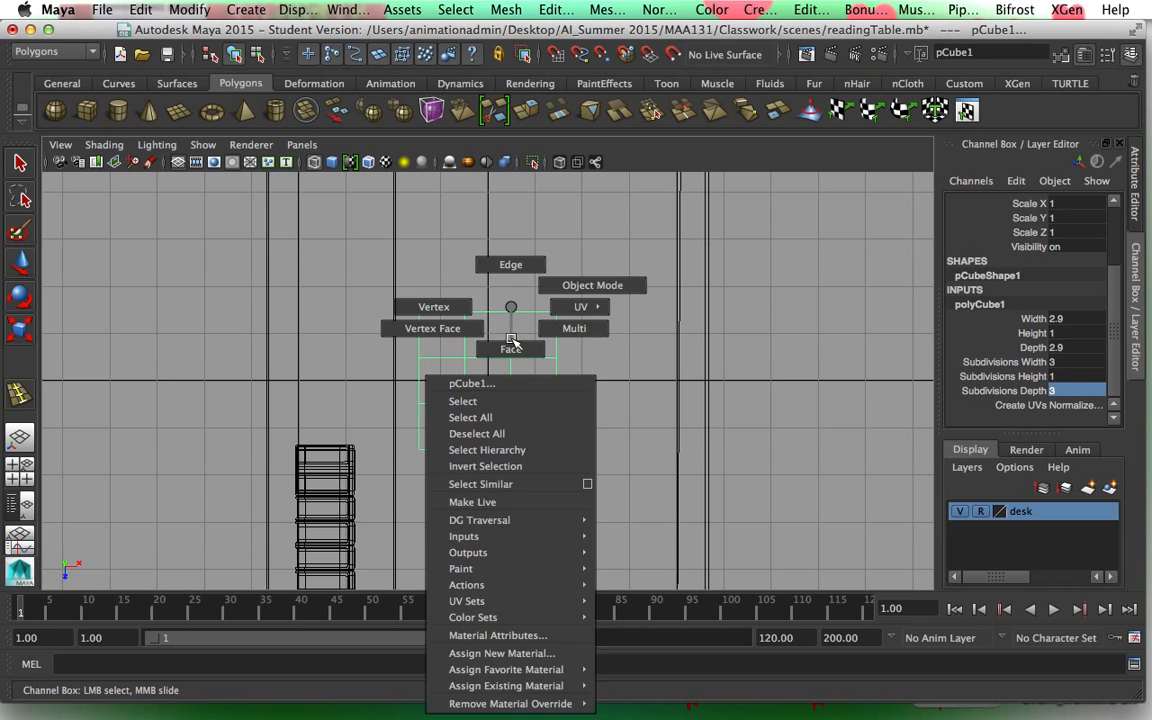
left_click(510, 264)
key("w")
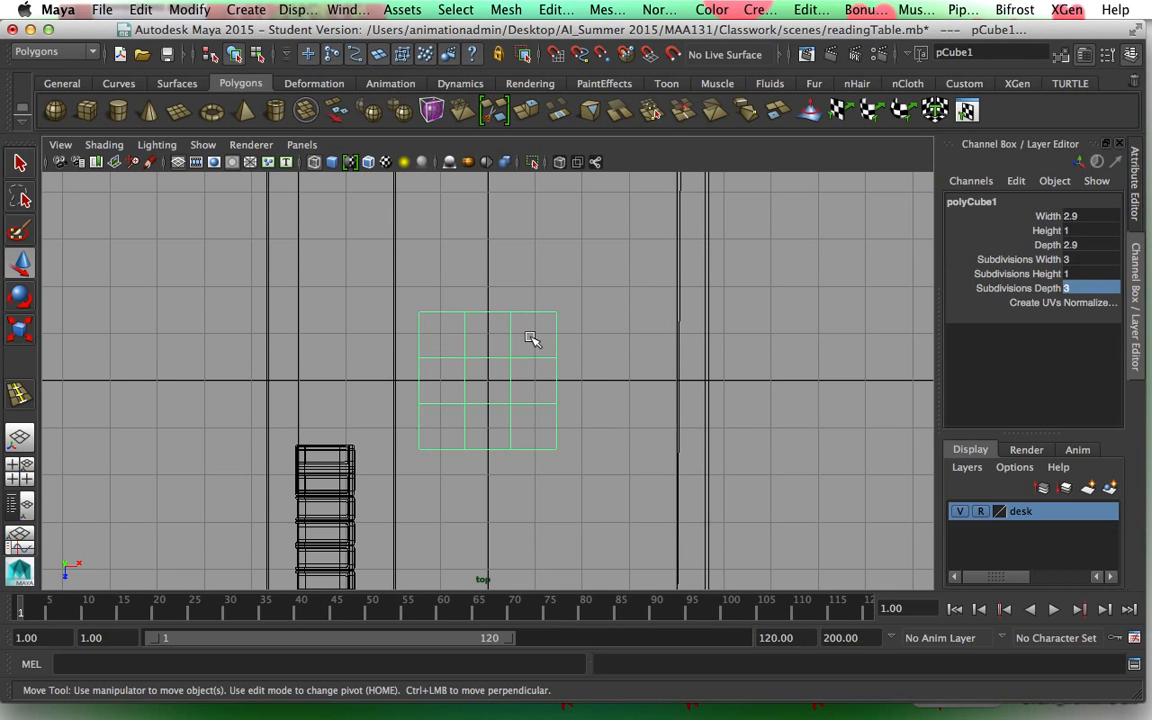
left_click(511, 336)
left_click(467, 336)
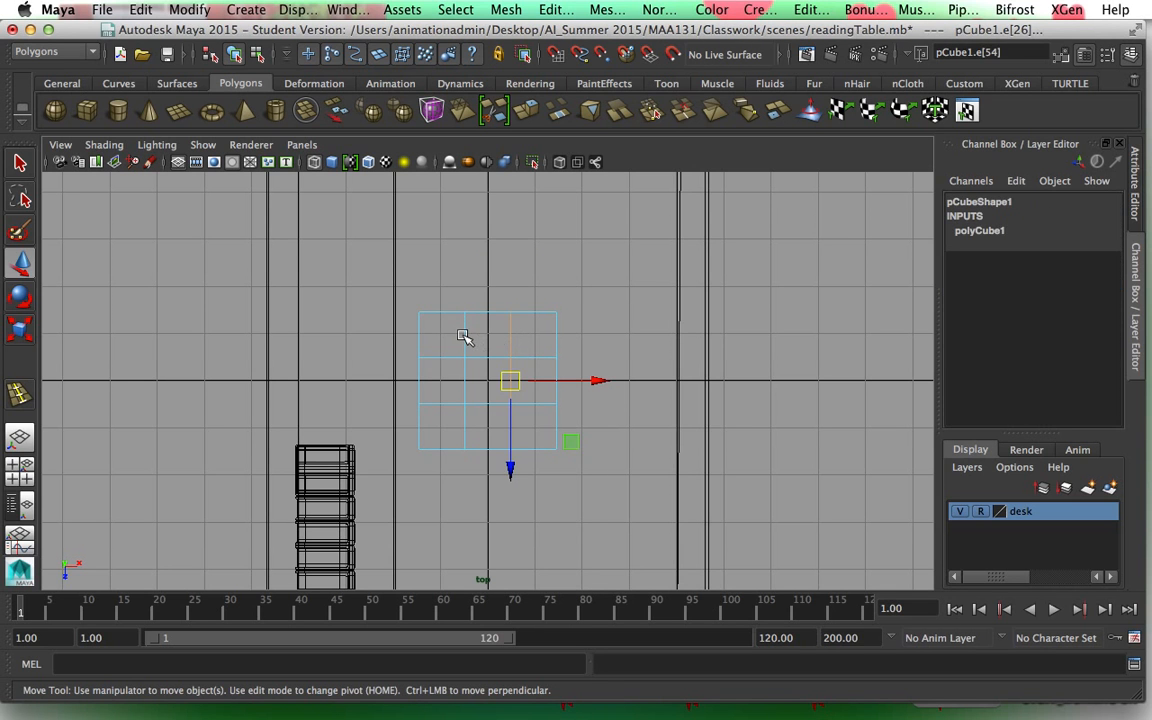
left_click(464, 336, "shift")
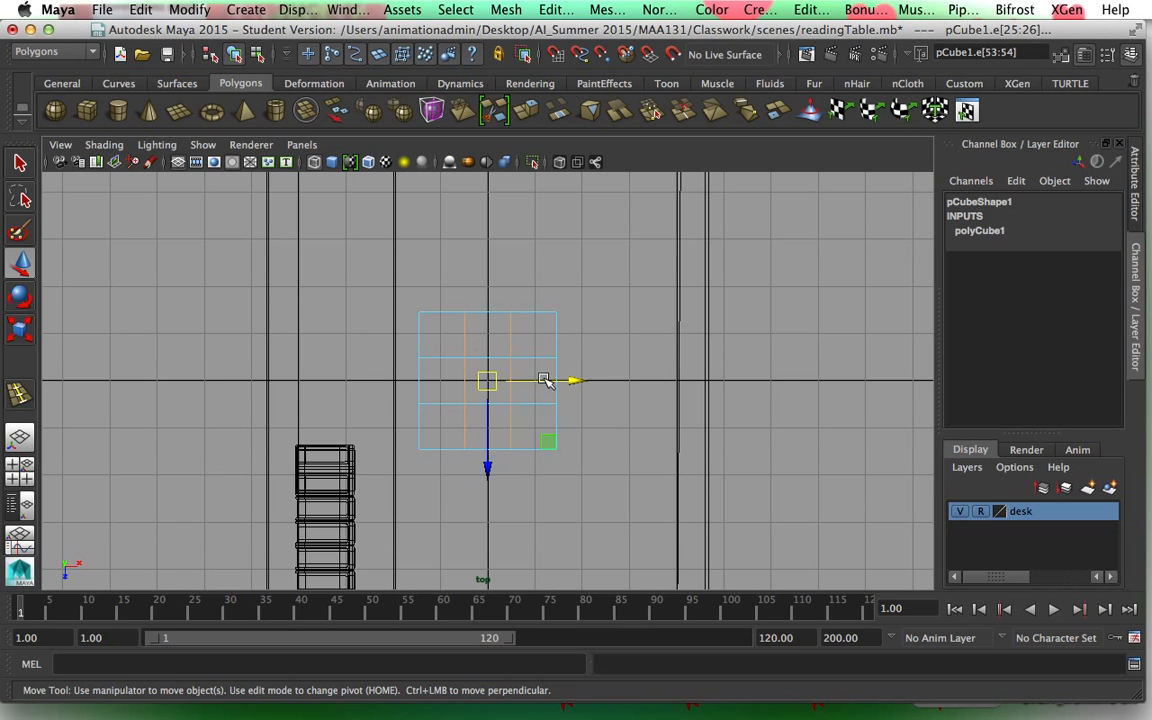
key("r")
left_click_drag(412, 385, 294, 382)
Select the two inner edge loops running along X and scale them apart along Z, close to the front and back sides.
left_click(479, 359)
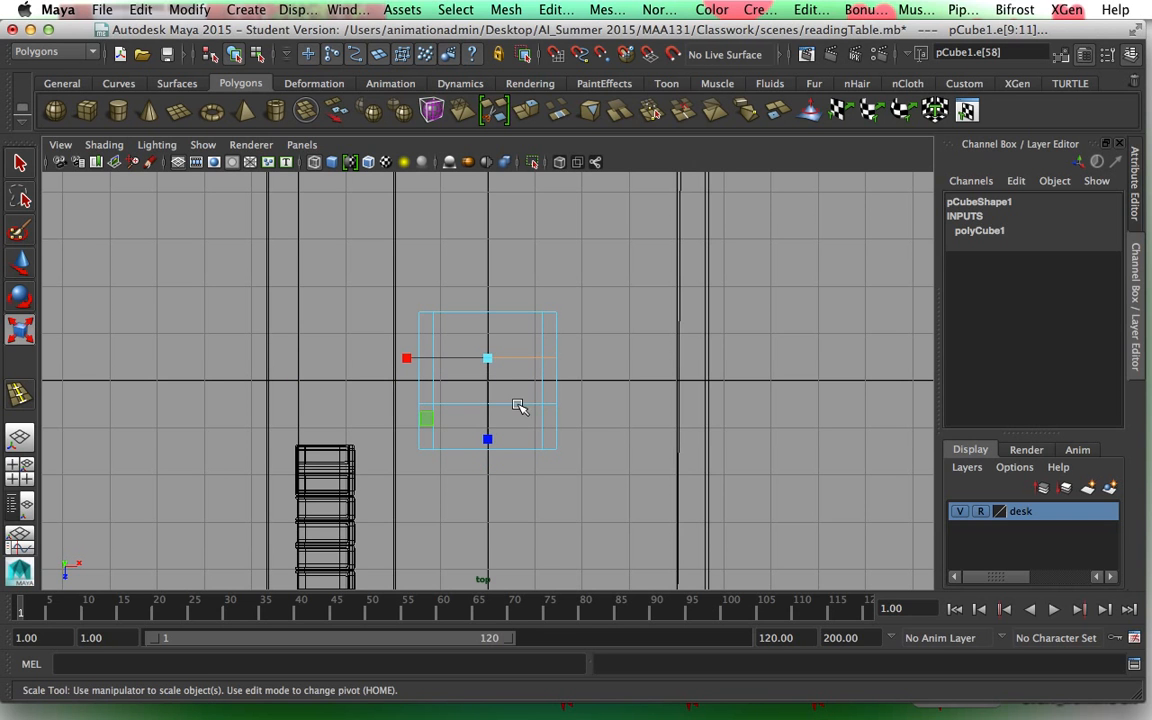
left_click(527, 404, "shift")
mouse_move(490, 461)
left_mouse_down()
mouse_move(499, 546)
mouse_move(488, 461)
mouse_move(490, 477)
left_mouse_up()
scroll(594, 340, "up", 5)
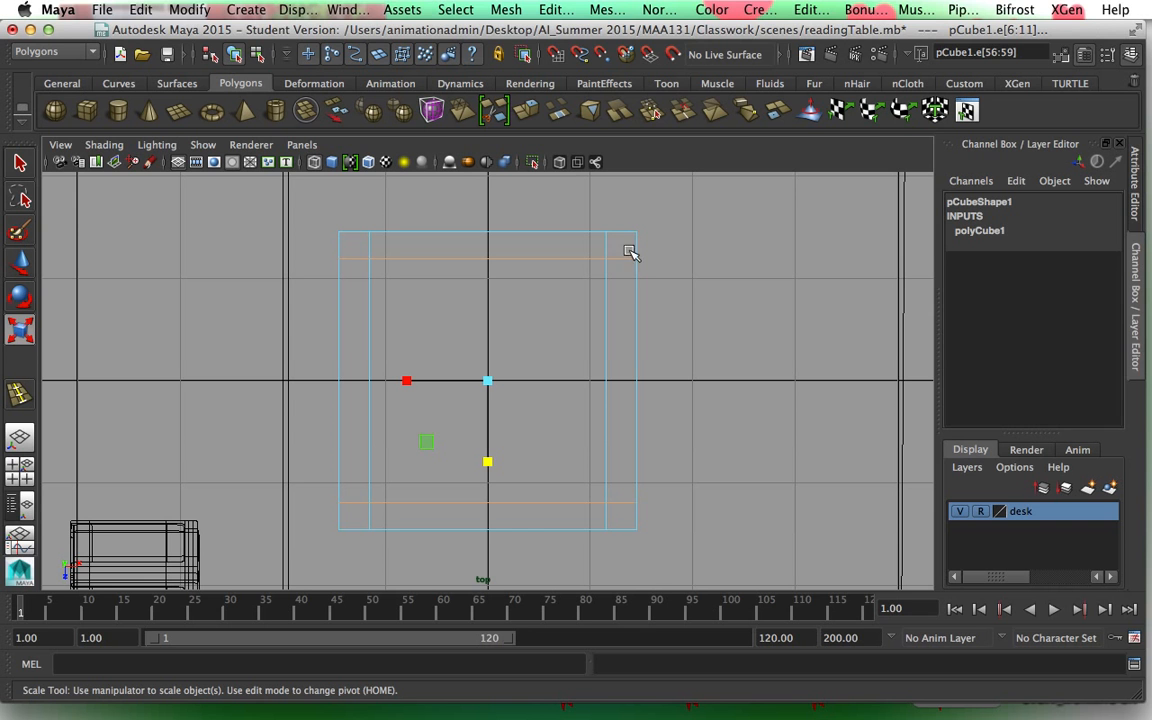
Switch to the perspective view and try to move the selected edge loops out along X, undoing the move.
key("w")
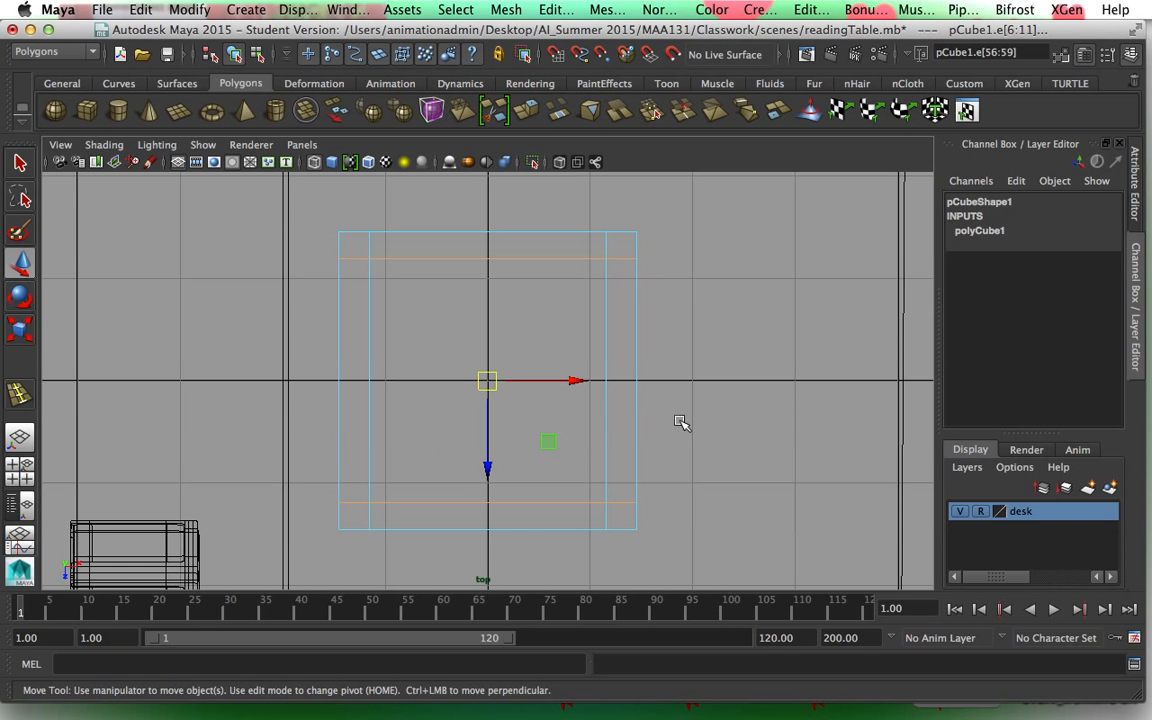
key("space")
key("space")
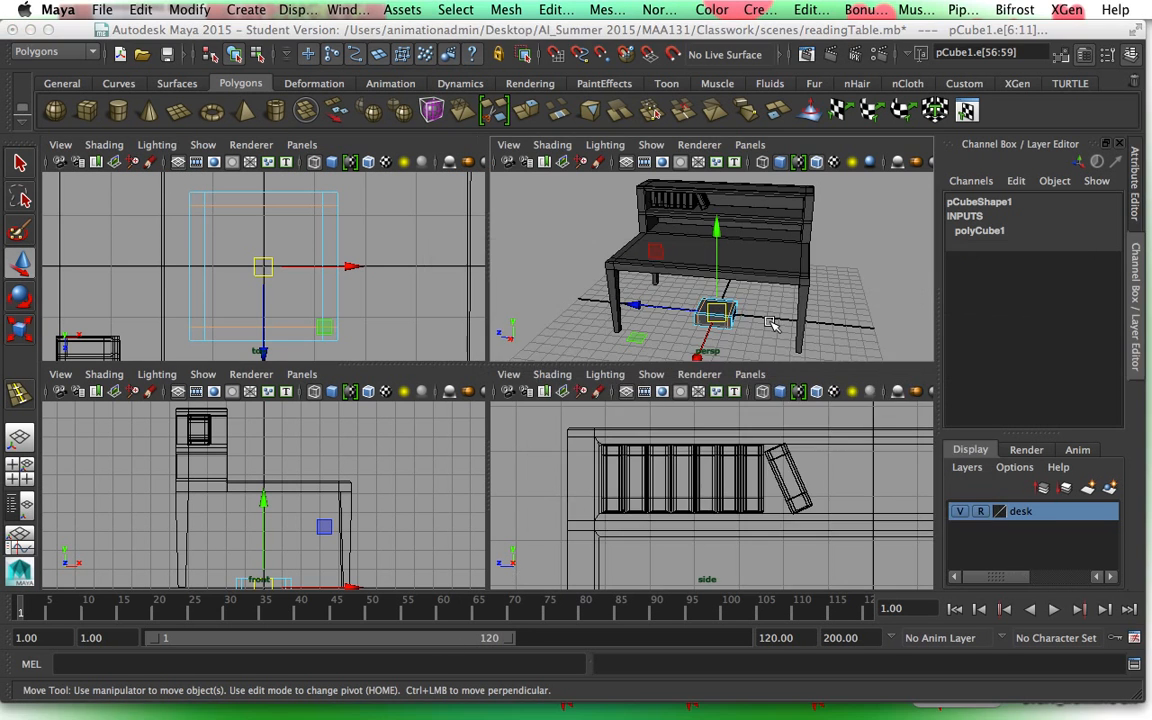
left_click_drag(604, 469, 503, 474, "alt")
middle_click_drag(567, 433, 599, 360, "alt")
left_click_drag(478, 434, 329, 489)
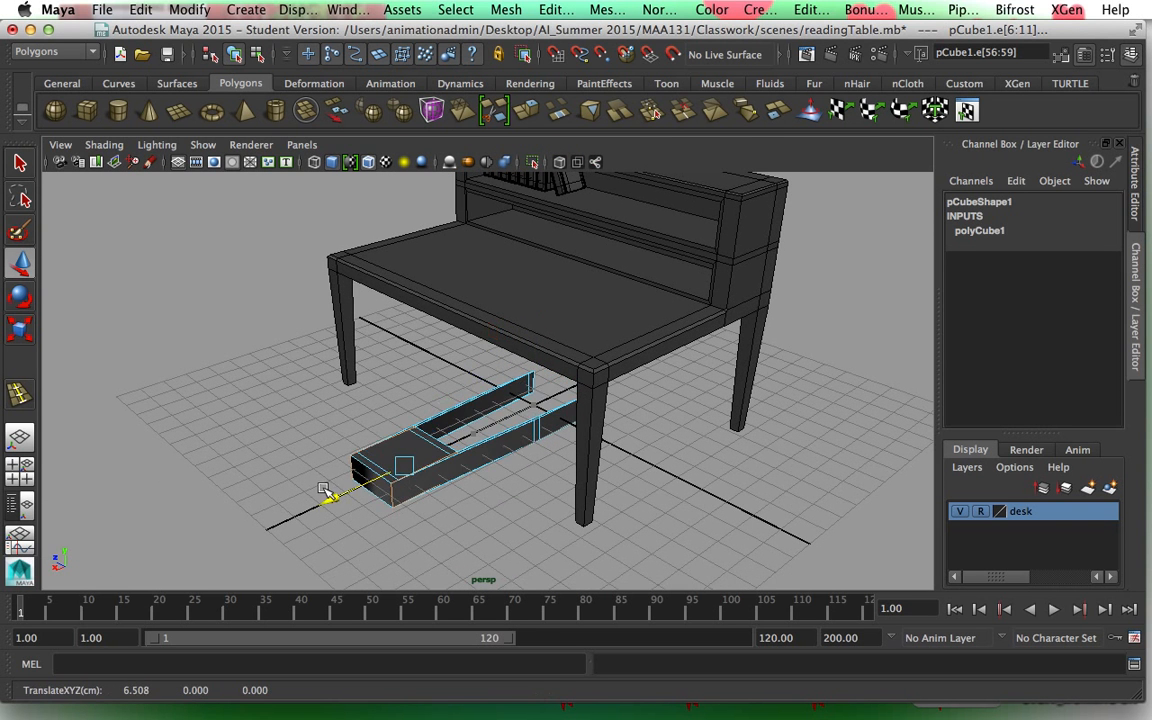
key("ctrl+z")
Return to object mode, select the whole cube and move it out from under the desk to about X 7.21.
left_click(502, 391)
right_click(503, 390)
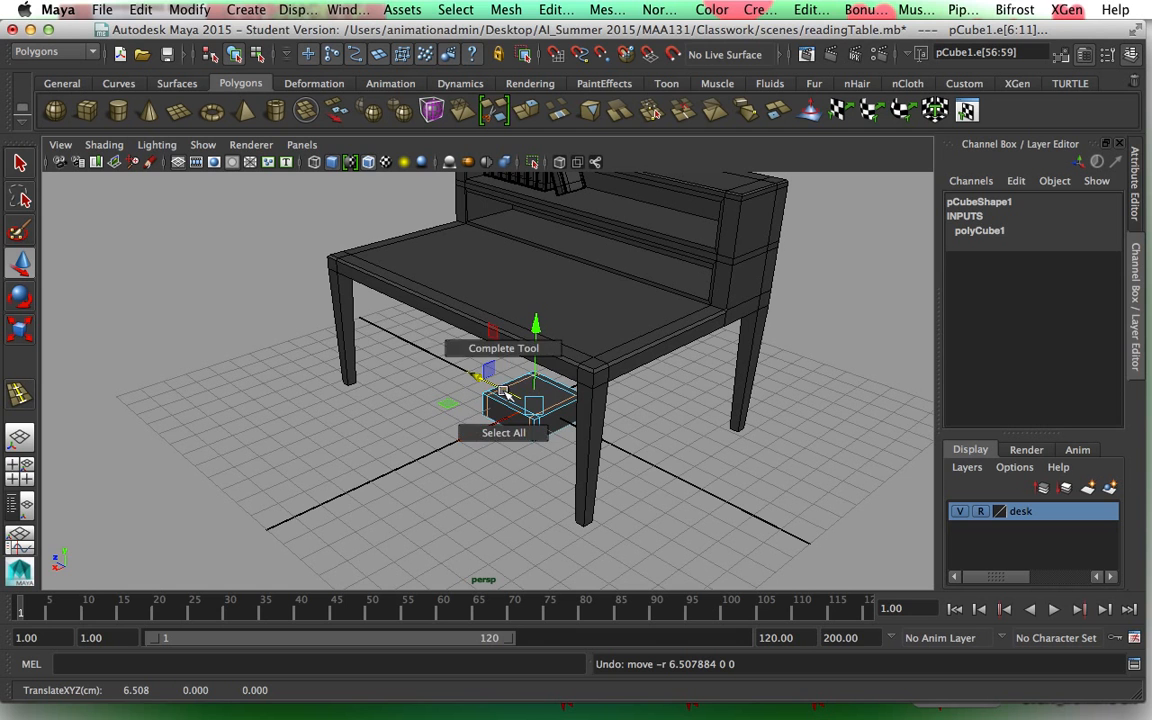
right_click_drag(520, 404, 525, 370)
left_click(531, 476)
right_click_drag(550, 424, 611, 286)
left_click(529, 420)
left_click_drag(450, 440, 388, 452)
left_click(437, 543)
left_click(388, 452)
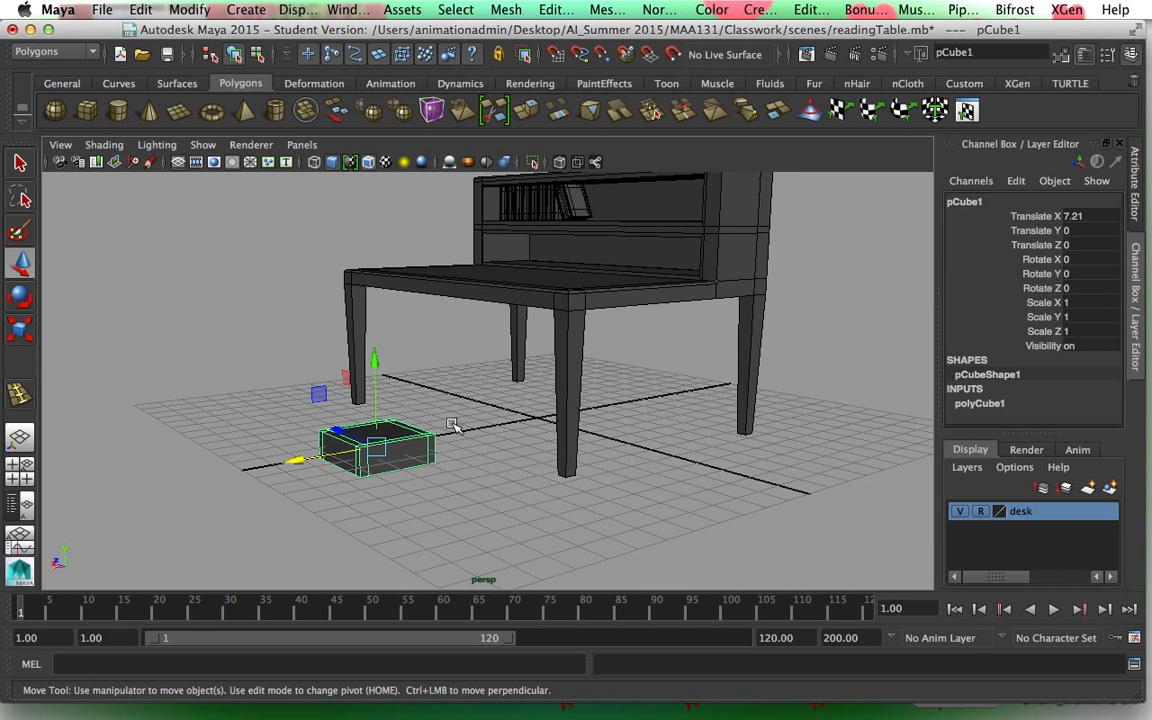
Scale the cube down vertically to about a third of its height to make a thin seat slab.
key("r")
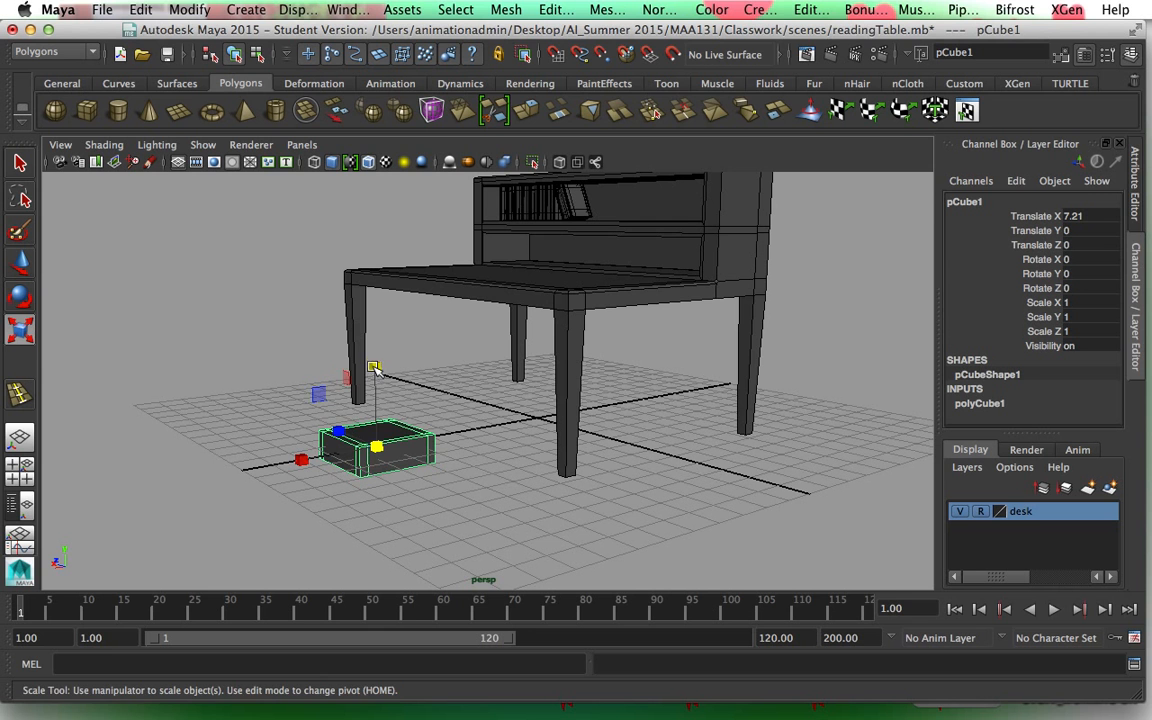
left_click_drag(377, 369, 380, 418)
scroll(442, 499, "up", 5)
middle_click_drag(384, 536, 389, 436, "alt")
Extrude the four small corner faces on the slab's underside downward to about Y -2.2 to form legs.
key("w")
left_click_drag(311, 472, 345, 372, "alt")
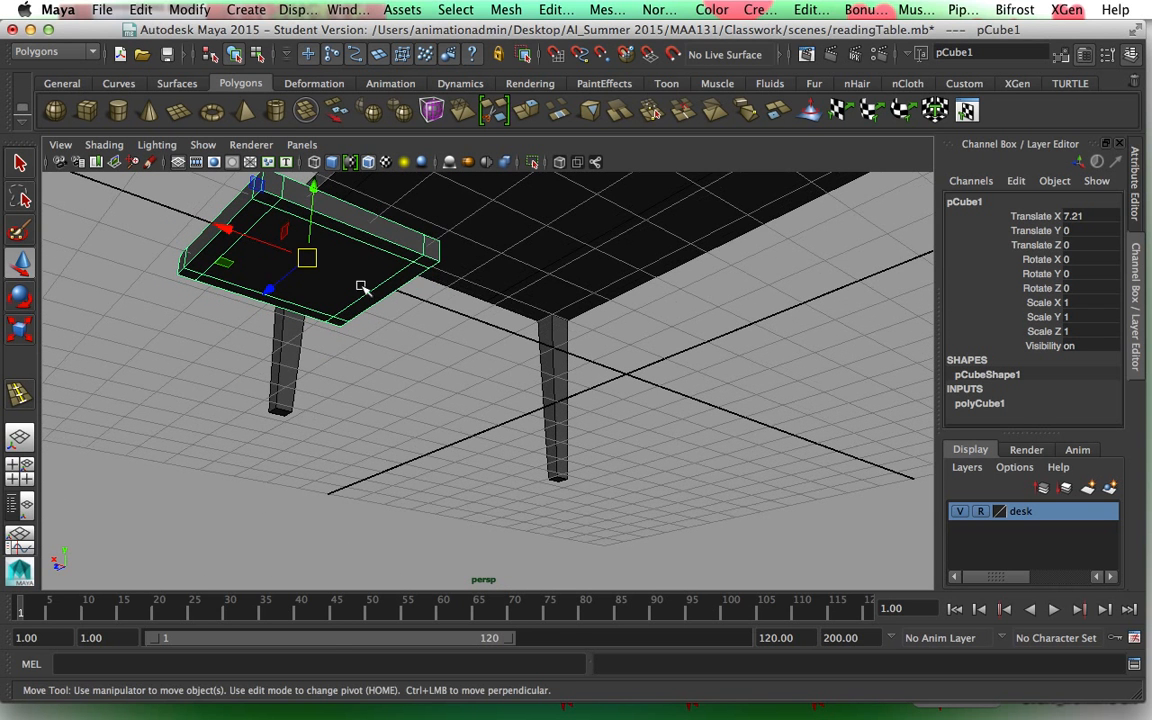
right_click_drag(419, 255, 420, 294)
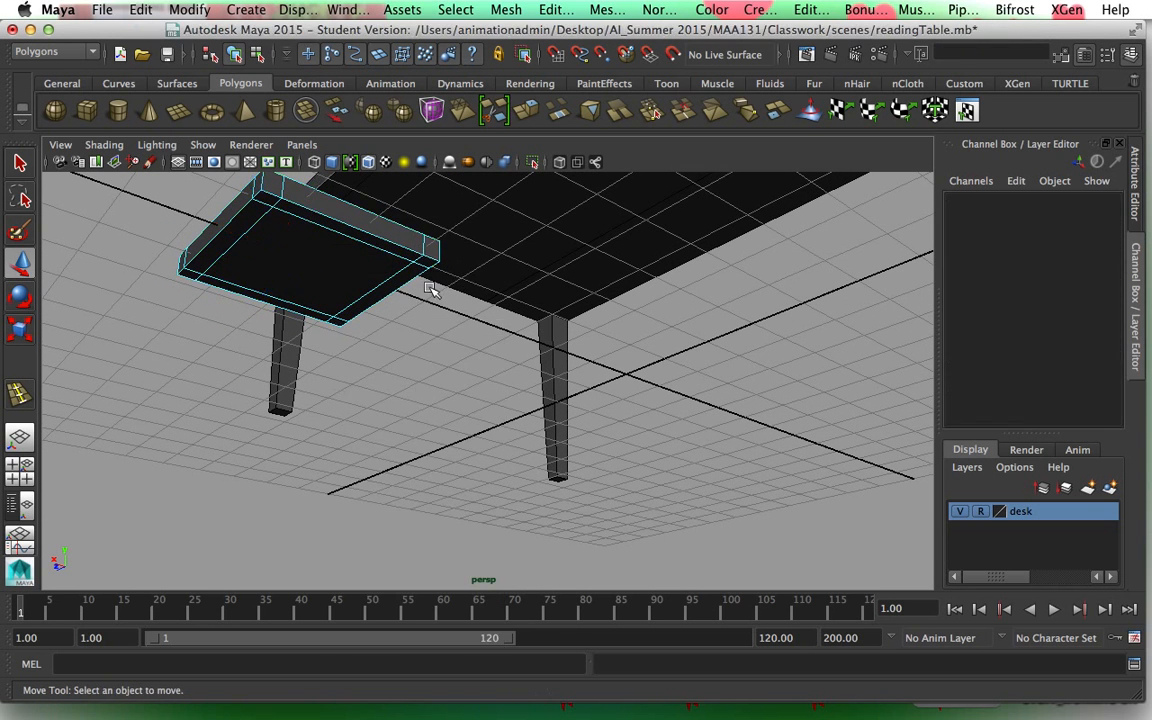
left_click(427, 266)
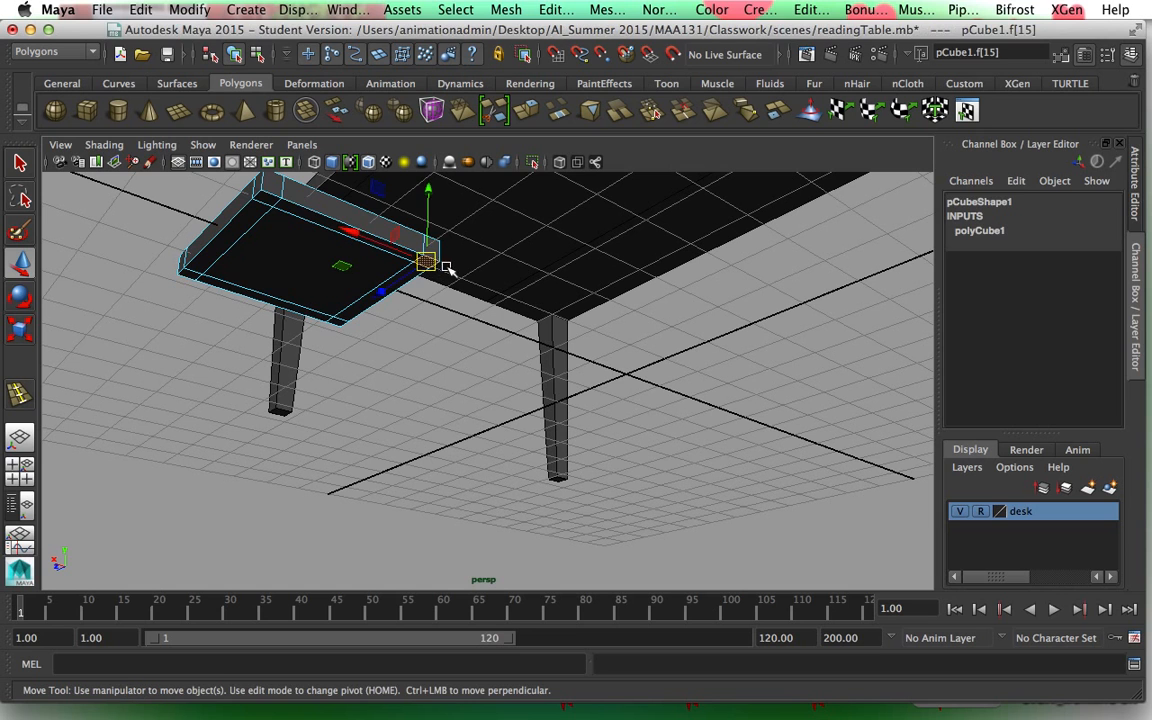
left_click(270, 200, "shift")
left_click(188, 272, "shift")
left_click(330, 318, "shift")
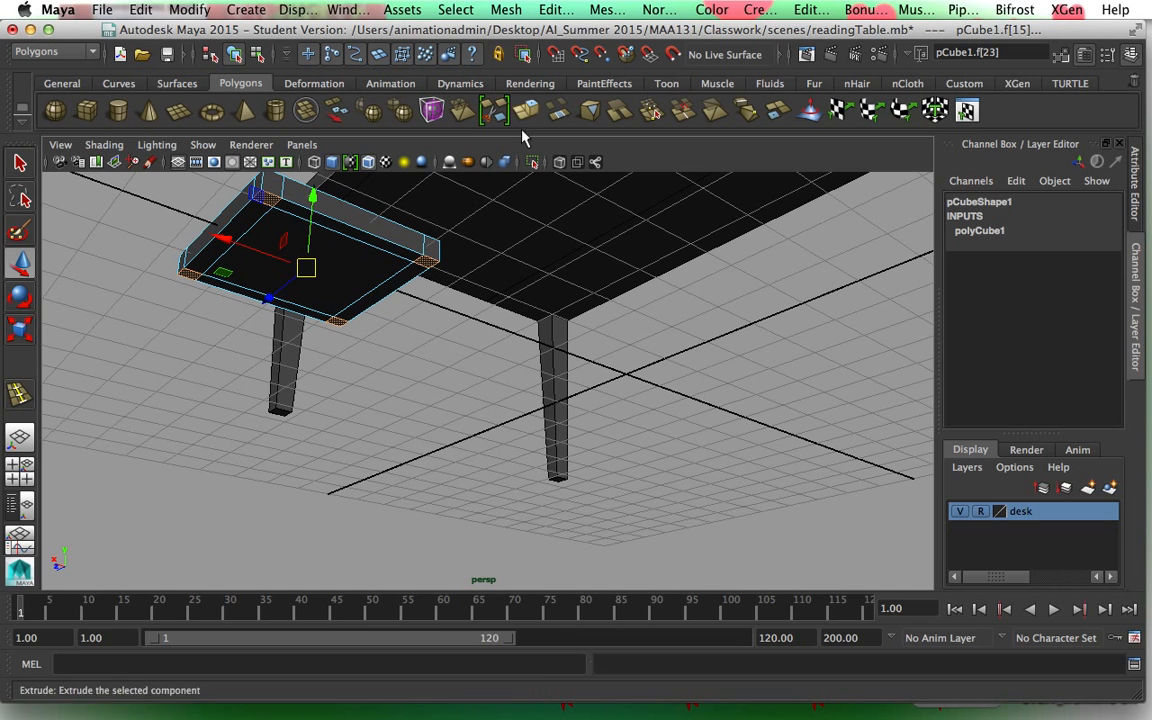
key("ctrl+e")
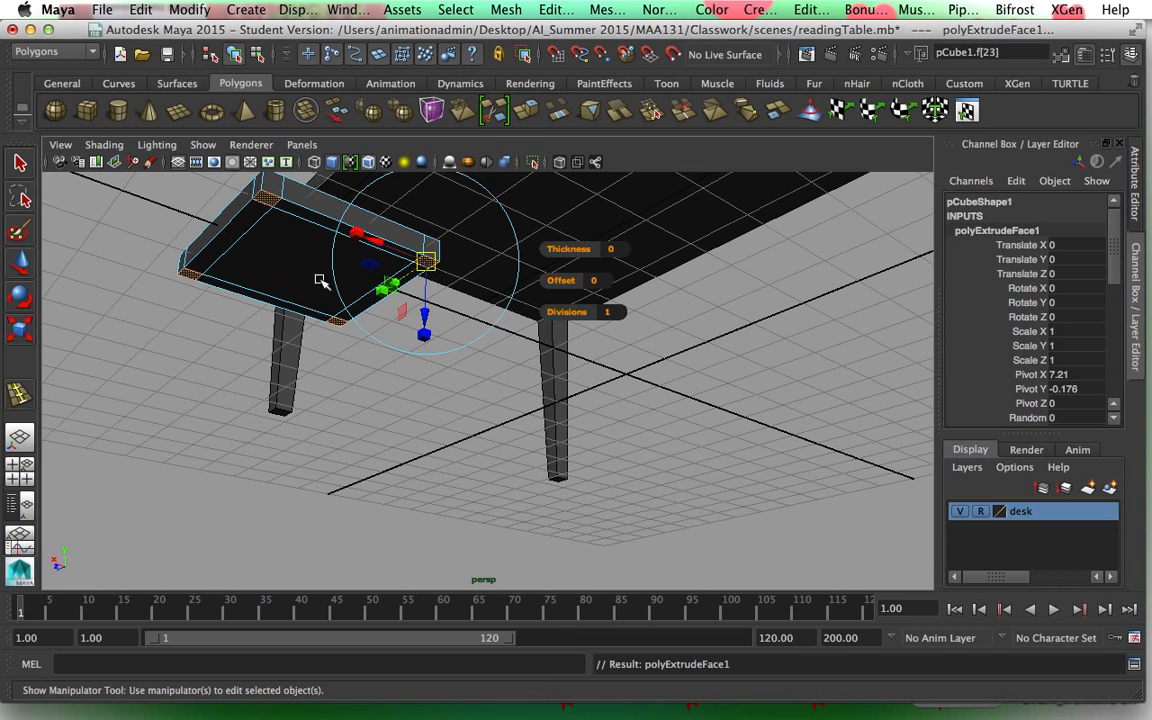
left_click_drag(425, 316, 432, 444)
Frame the extruded legs in the front view and lengthen them slightly, down to about Y -2.3.
key("space")
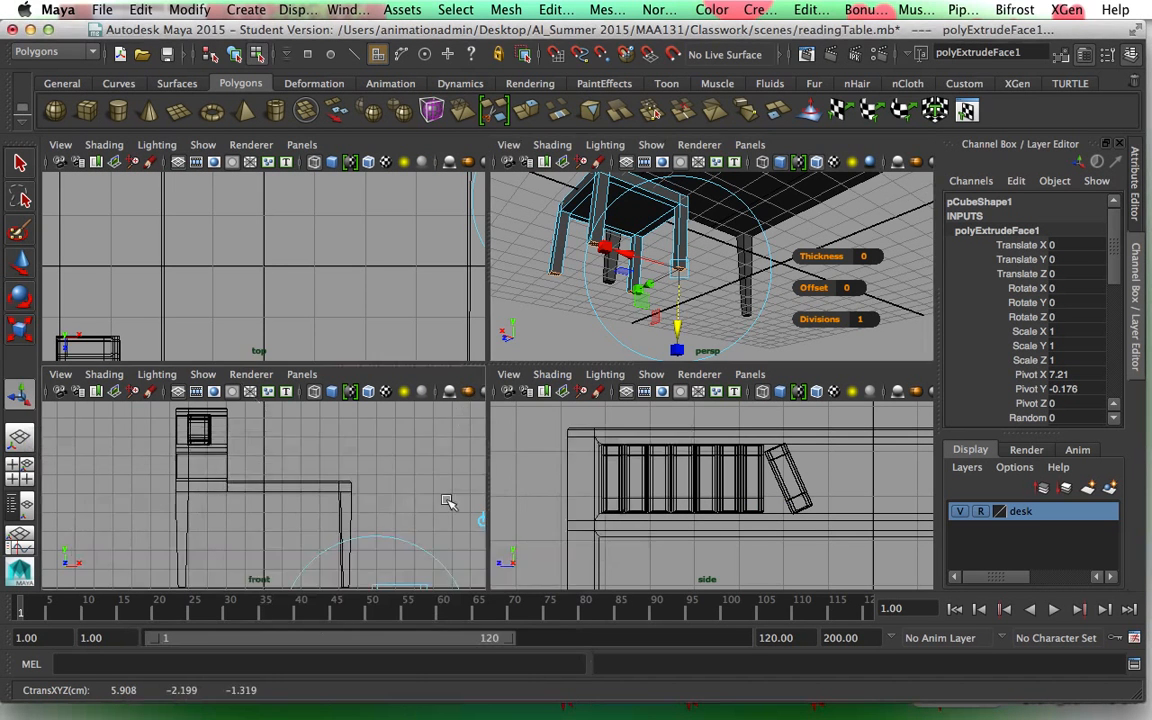
key("space")
middle_click_drag(537, 462, 452, 303, "alt")
scroll(548, 380, "up", 1)
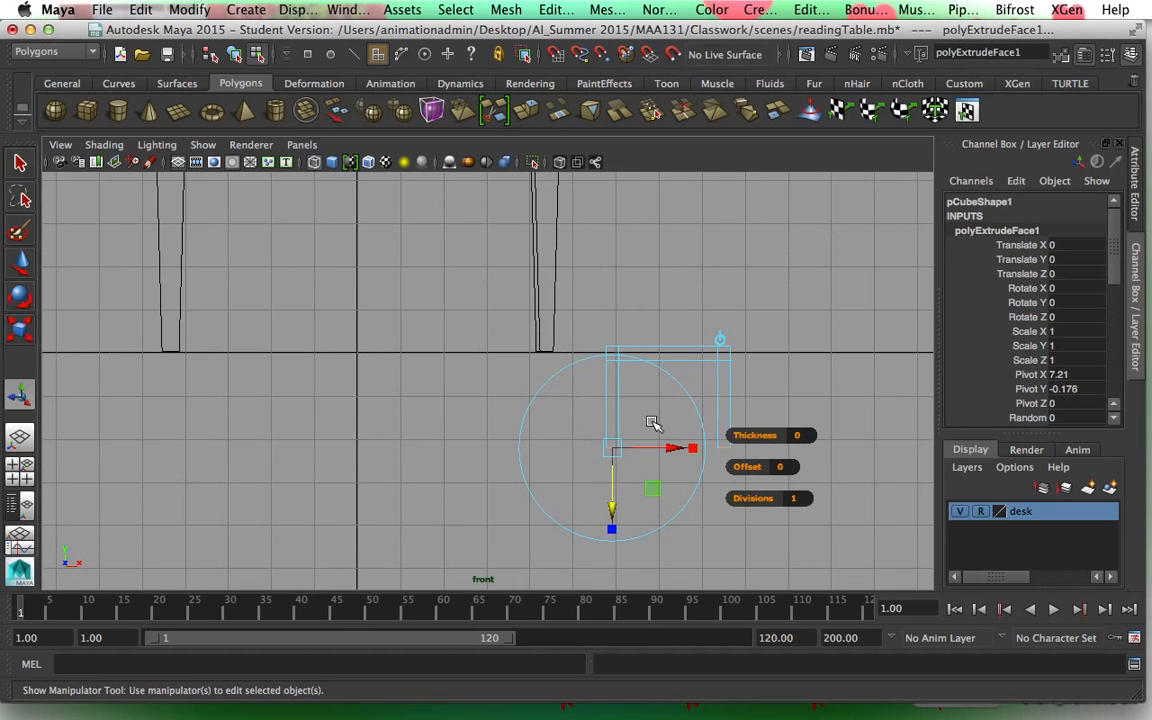
key("f")
key("f")
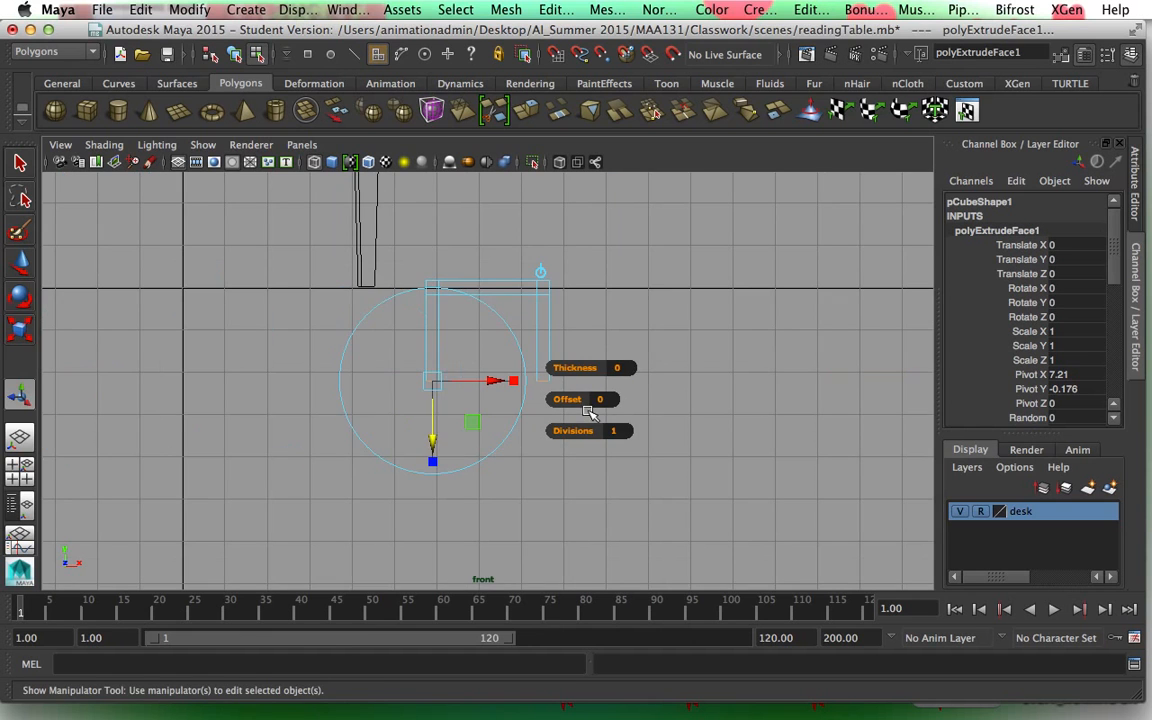
left_click_drag(434, 449, 446, 449)
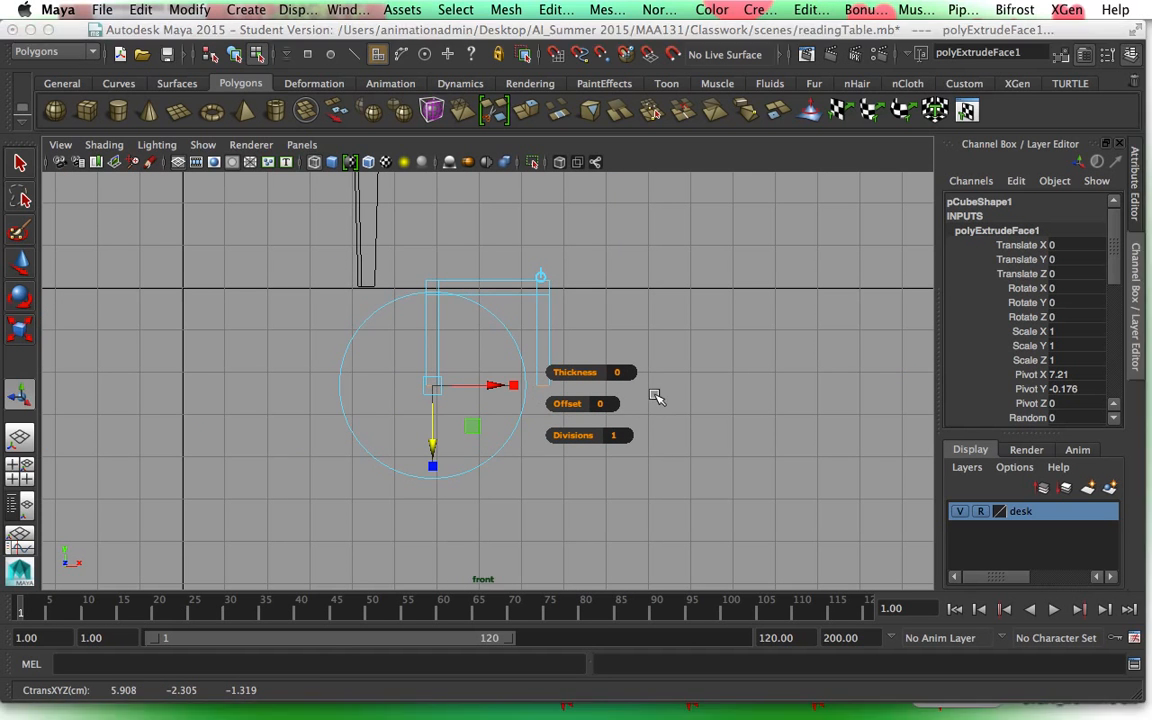
Scale down the extruded bottom faces uniformly in the perspective view to taper the legs, and finish the extrusion.
key("space")
key("space")
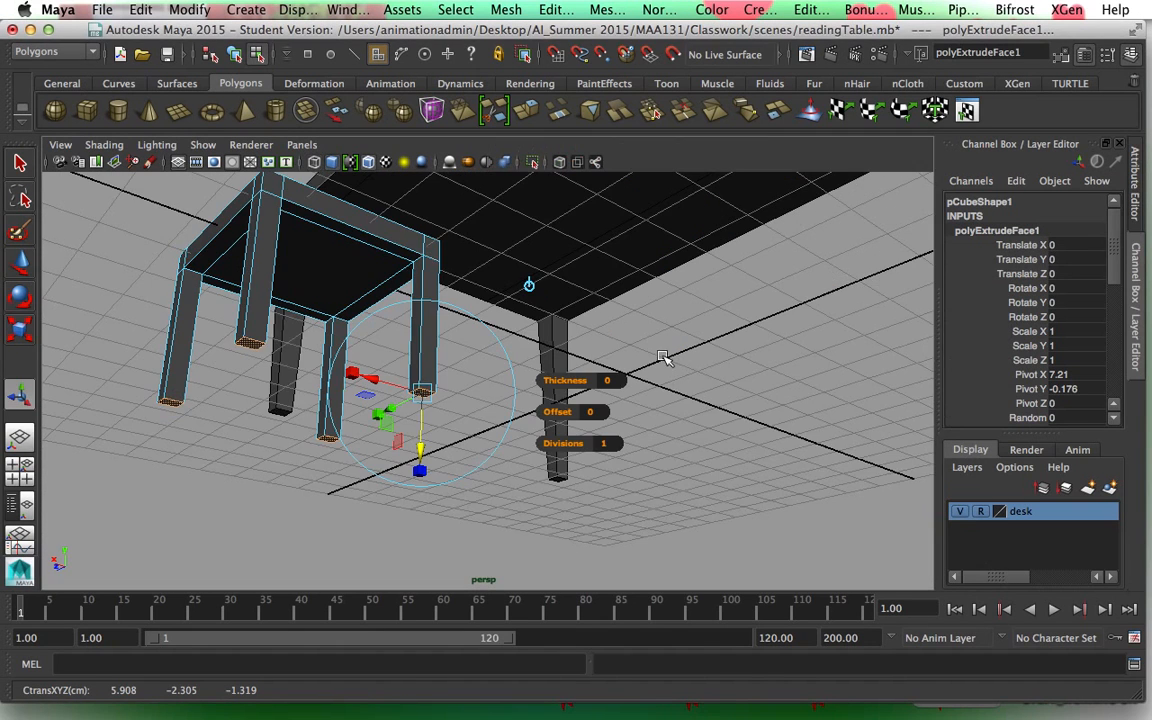
left_click_drag(498, 471, 468, 508, "alt")
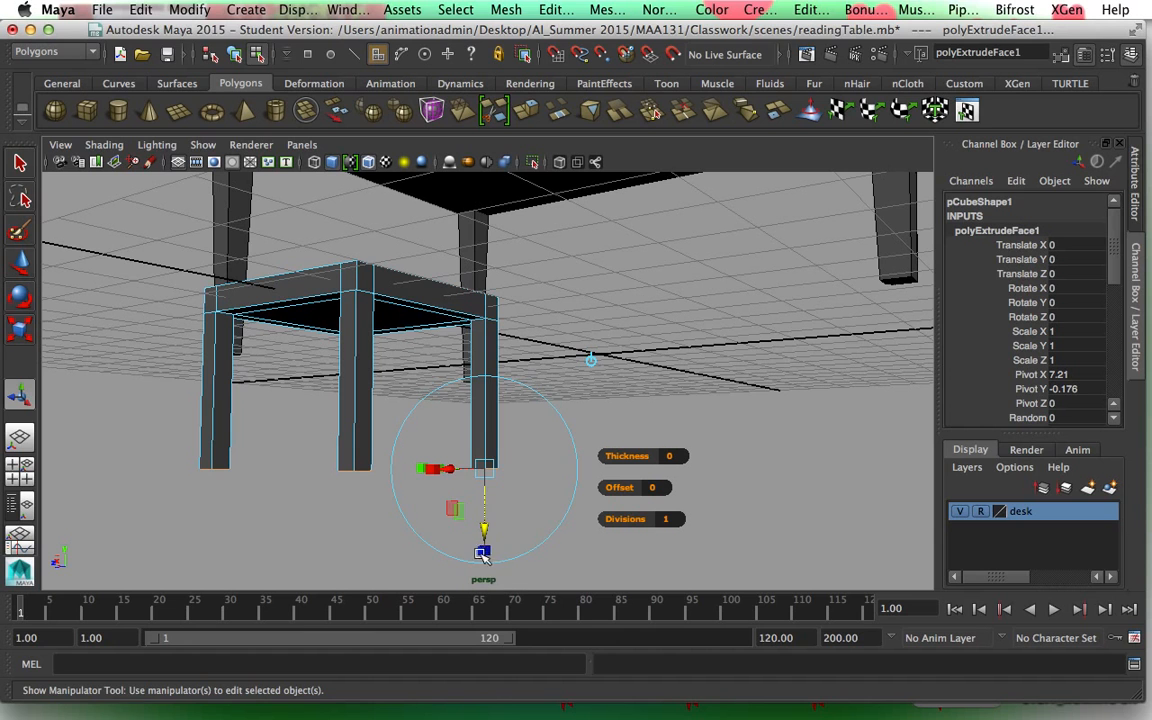
left_click_drag(490, 558, 488, 578)
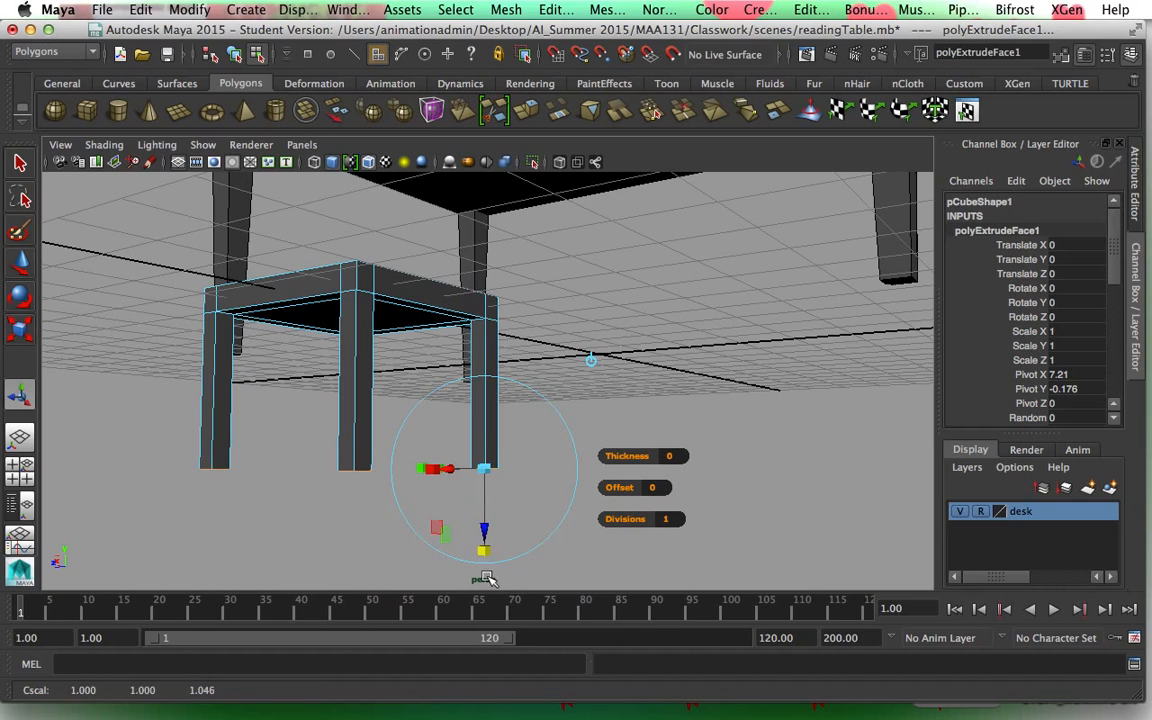
left_click(486, 469)
left_click_drag(486, 469, 466, 475)
left_click_drag(340, 480, 372, 500, "alt")
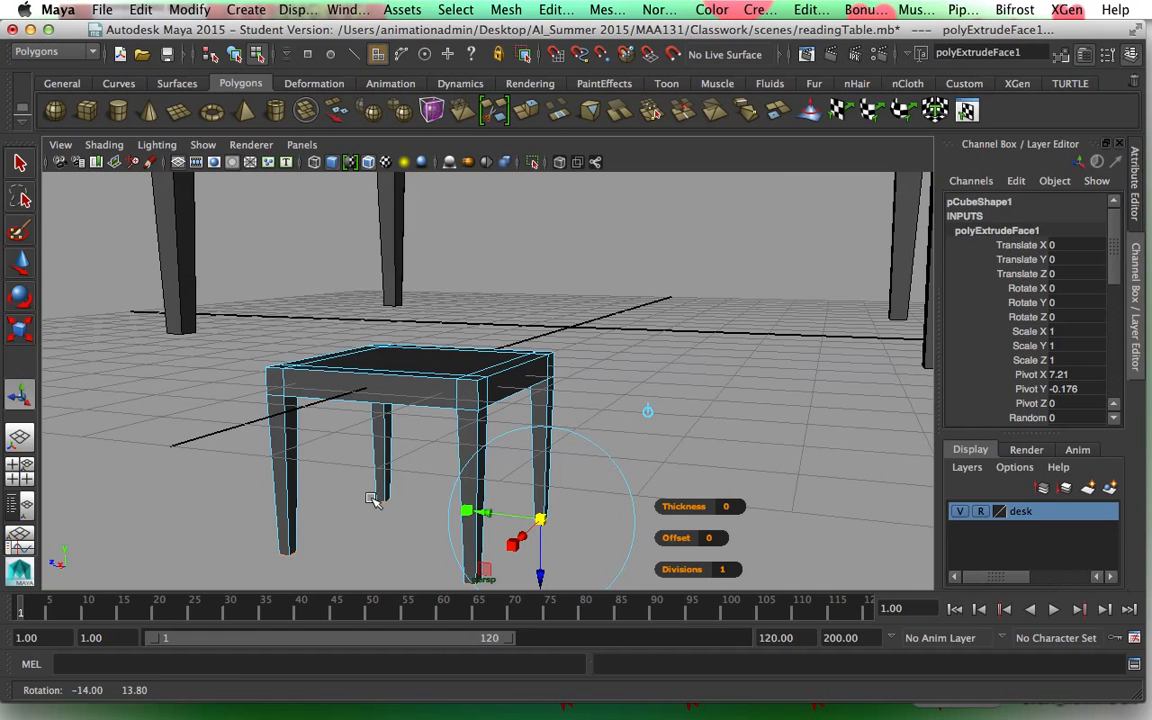
key("q")
left_click_drag(508, 437, 472, 327, "alt")
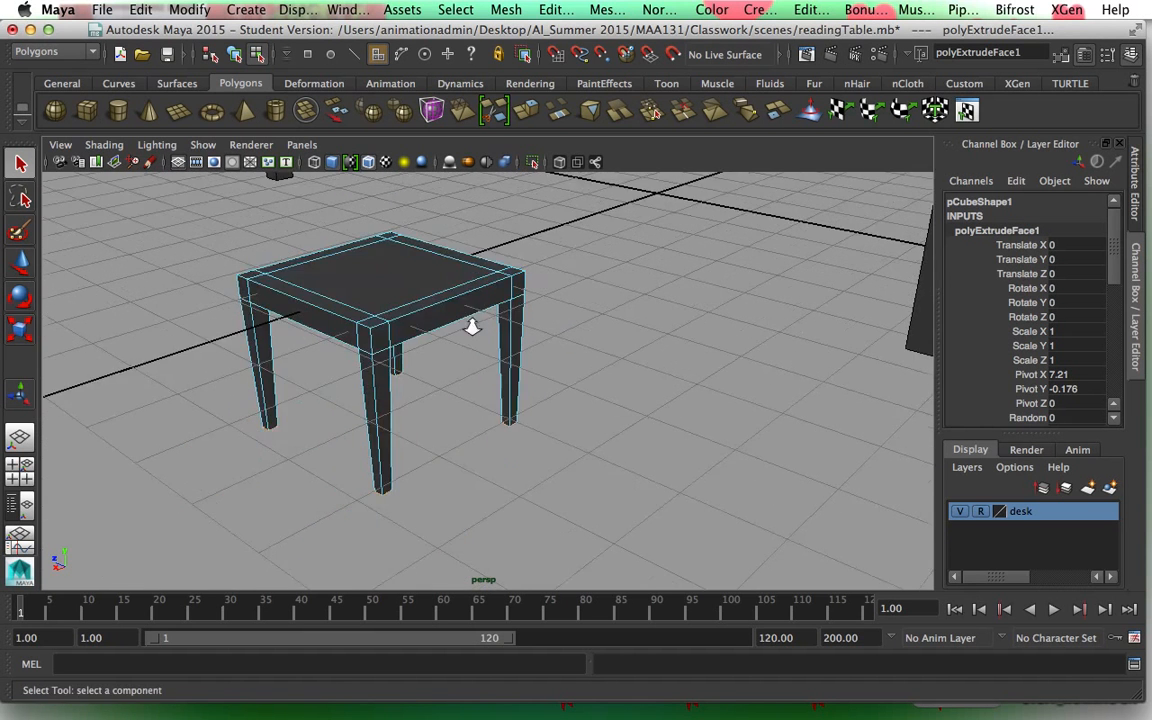
Return to object mode and raise the whole seat toward ground level in the front view, to about Translate Y 2.33.
right_click_drag(460, 313, 527, 283)
key("w")
left_click_drag(380, 200, 370, 68)
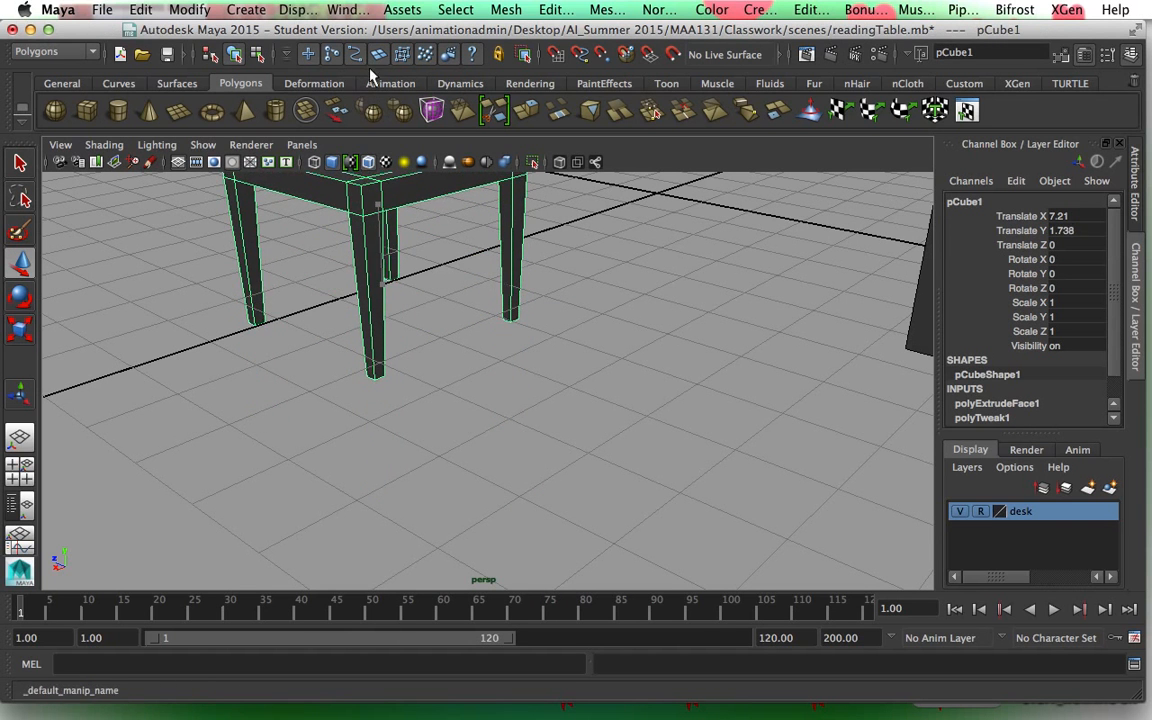
left_click_drag(514, 424, 465, 432, "alt")
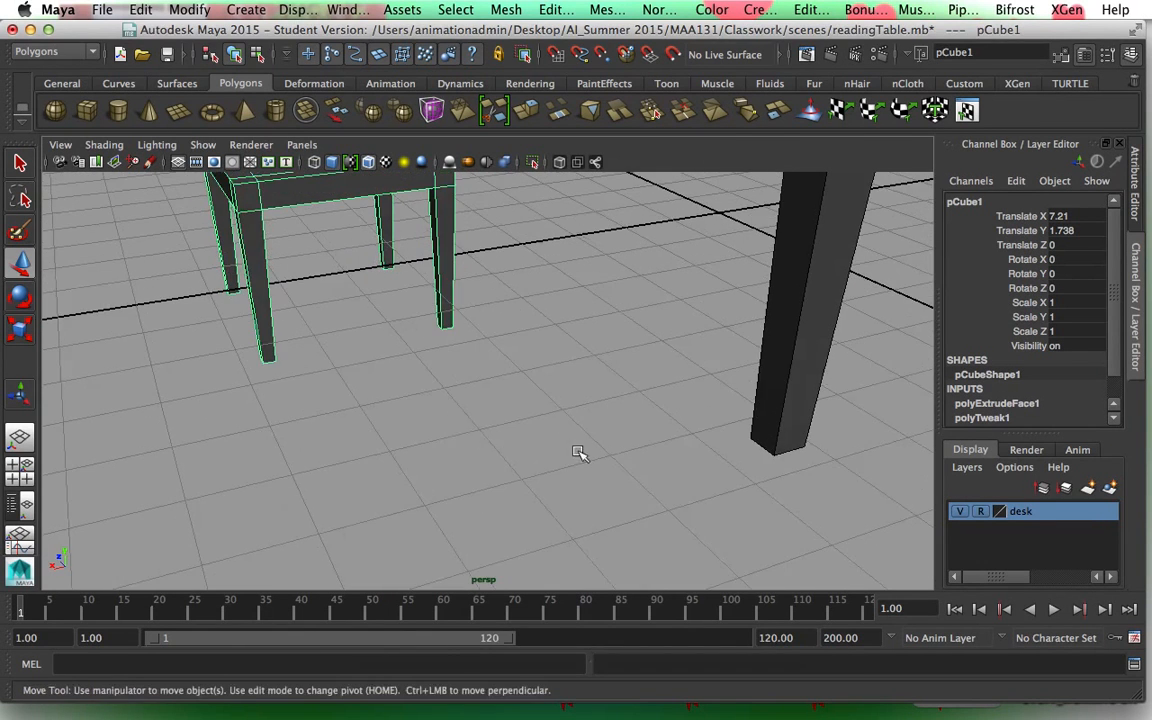
key("space")
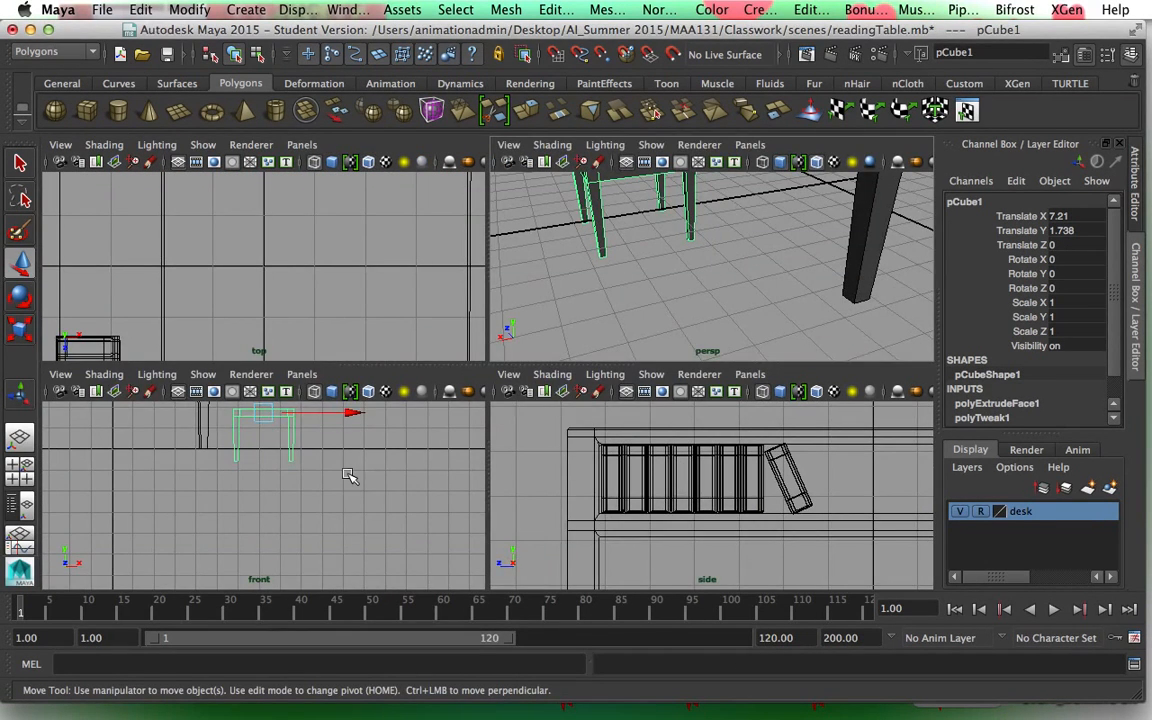
key("space")
middle_click_drag(579, 337, 573, 505, "alt")
left_click_drag(485, 296, 482, 268)
key("space")
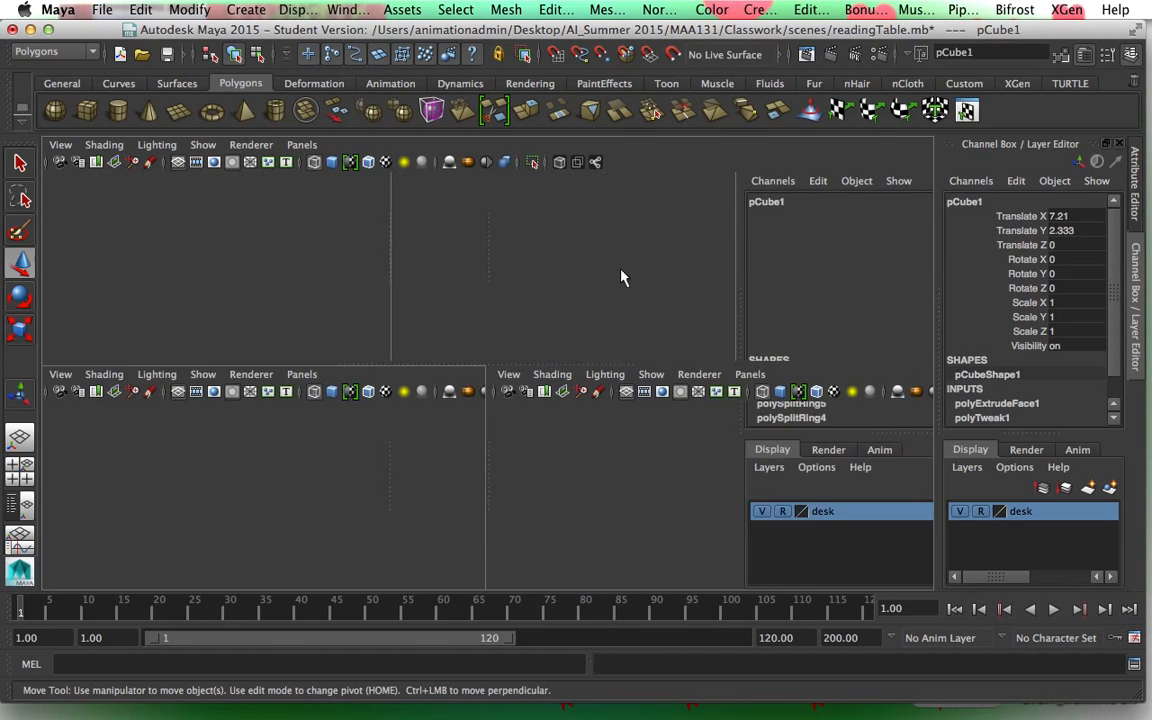
key("space")
Scale the seat up uniformly to about 1.435 to suit the desk's proportions.
scroll(643, 332, "down", 6)
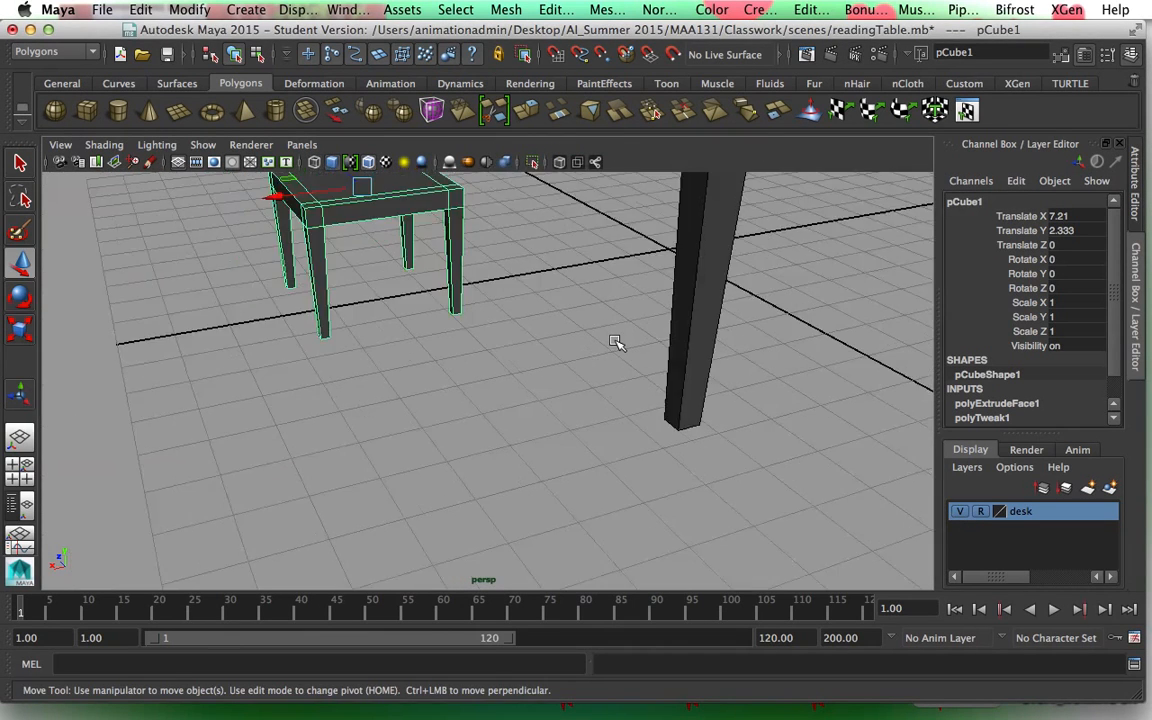
left_click_drag(496, 440, 640, 393, "alt")
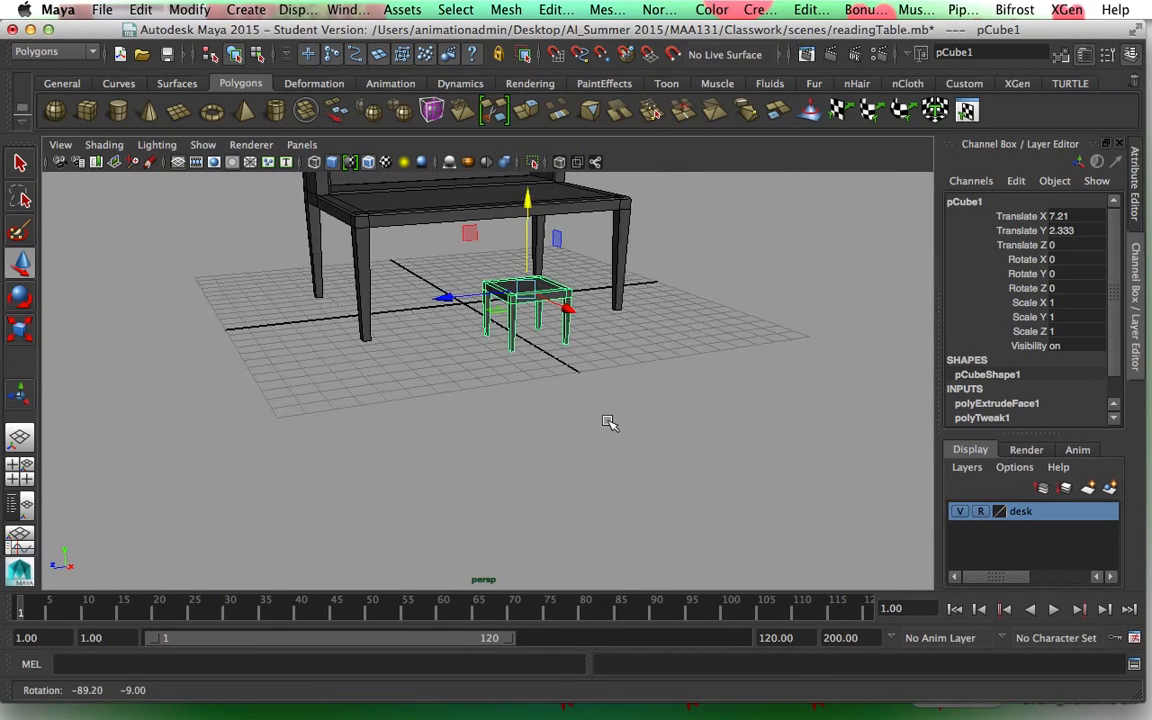
left_click_drag(560, 404, 469, 424, "alt")
key("r")
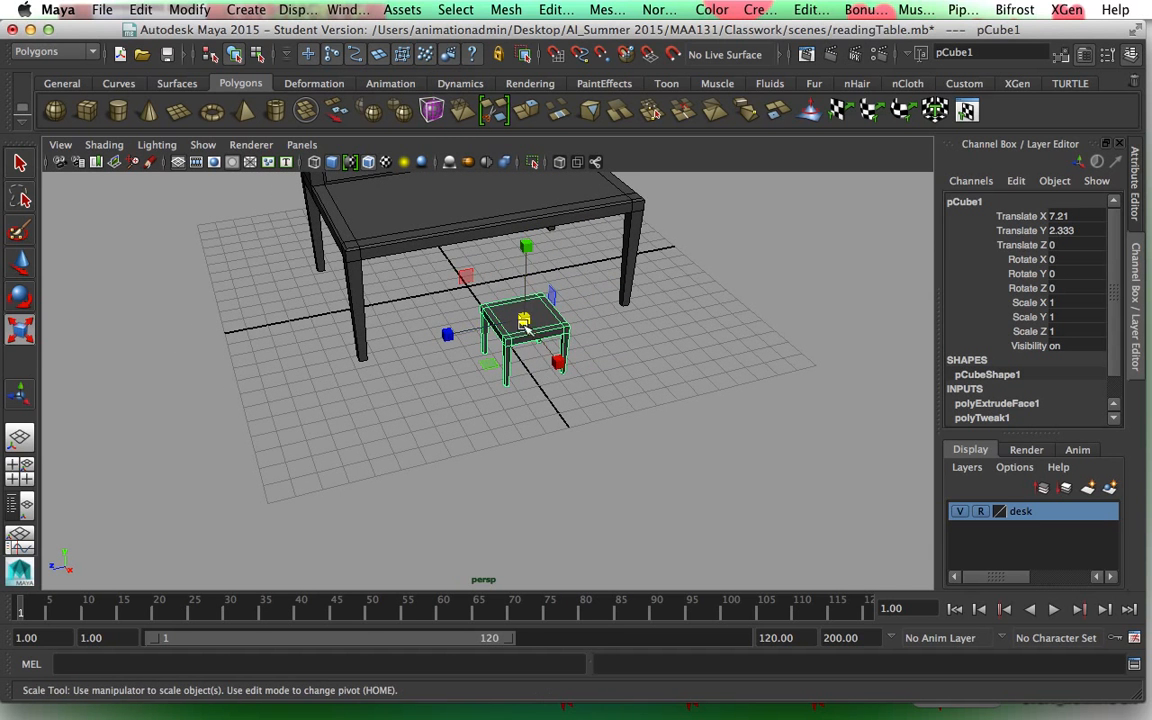
left_click_drag(537, 318, 558, 328)
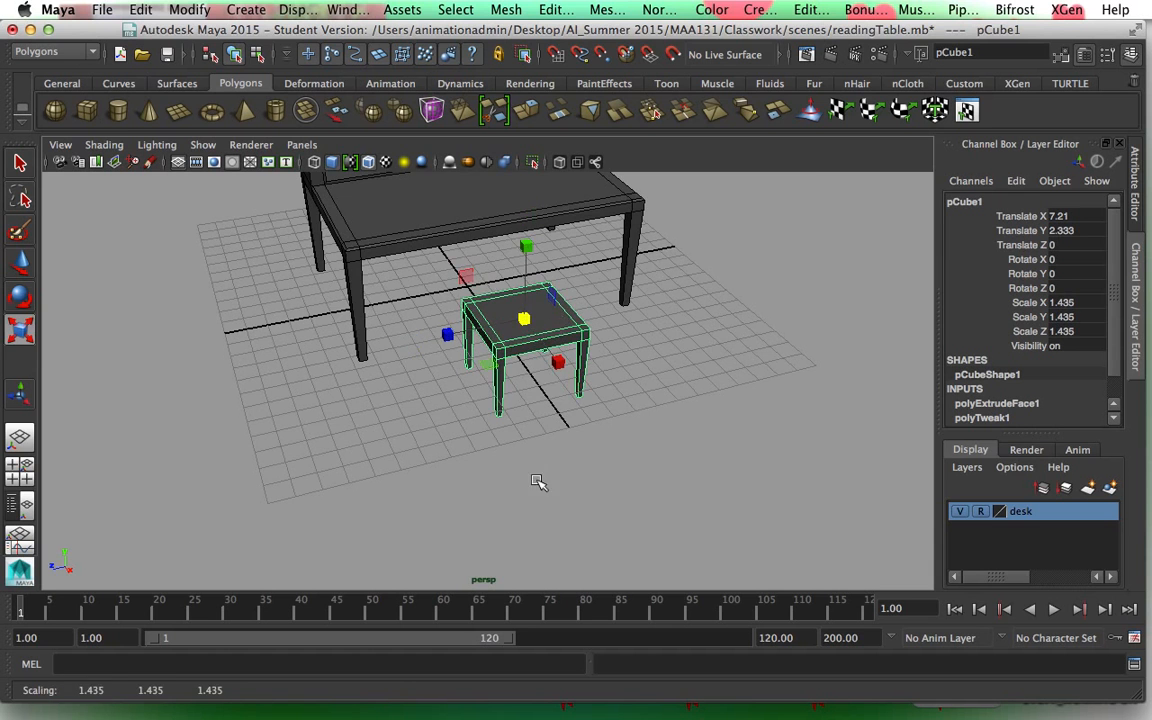
Raise the enlarged seat to about Translate Y 3.44 and shift it away from the desk to about Translate X 8.3.
left_click_drag(527, 519, 589, 370, "alt")
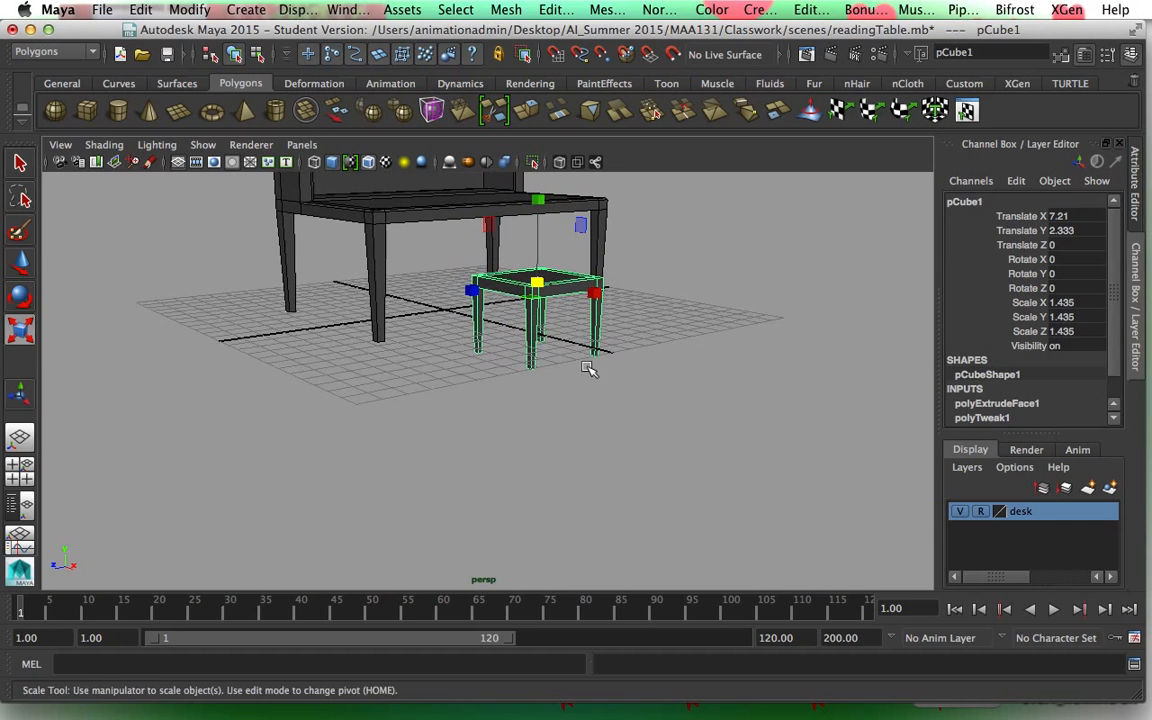
key("w")
left_click_drag(541, 190, 538, 177)
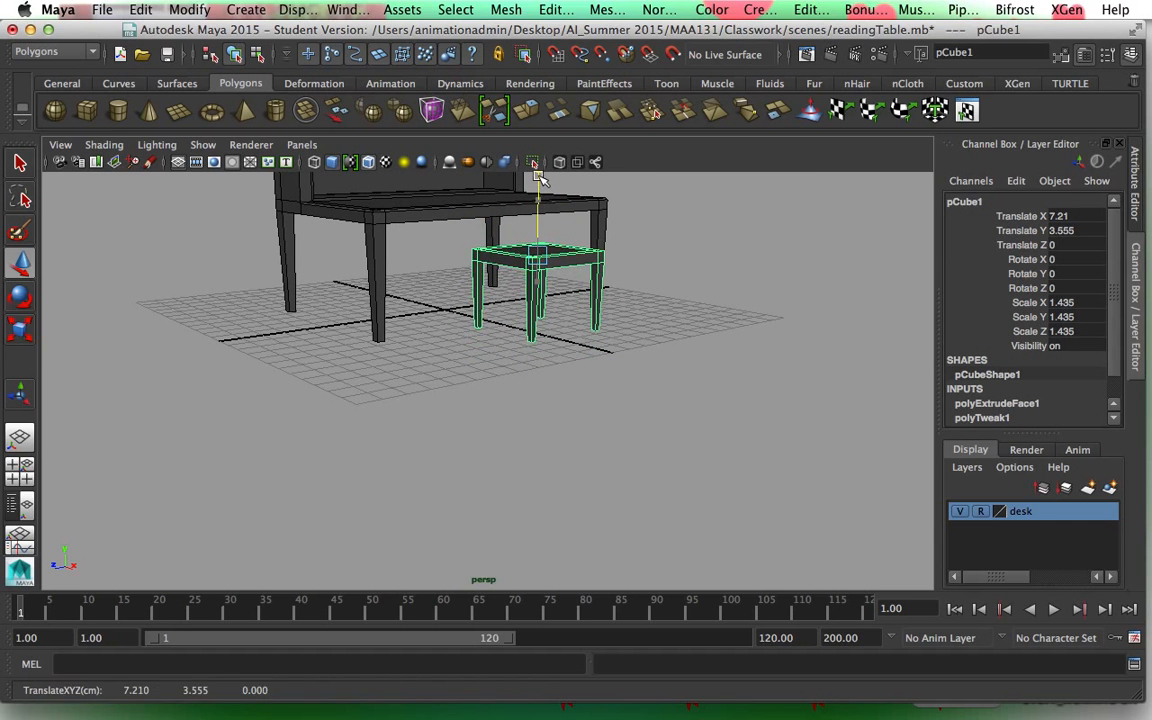
left_click_drag(566, 404, 638, 432, "alt")
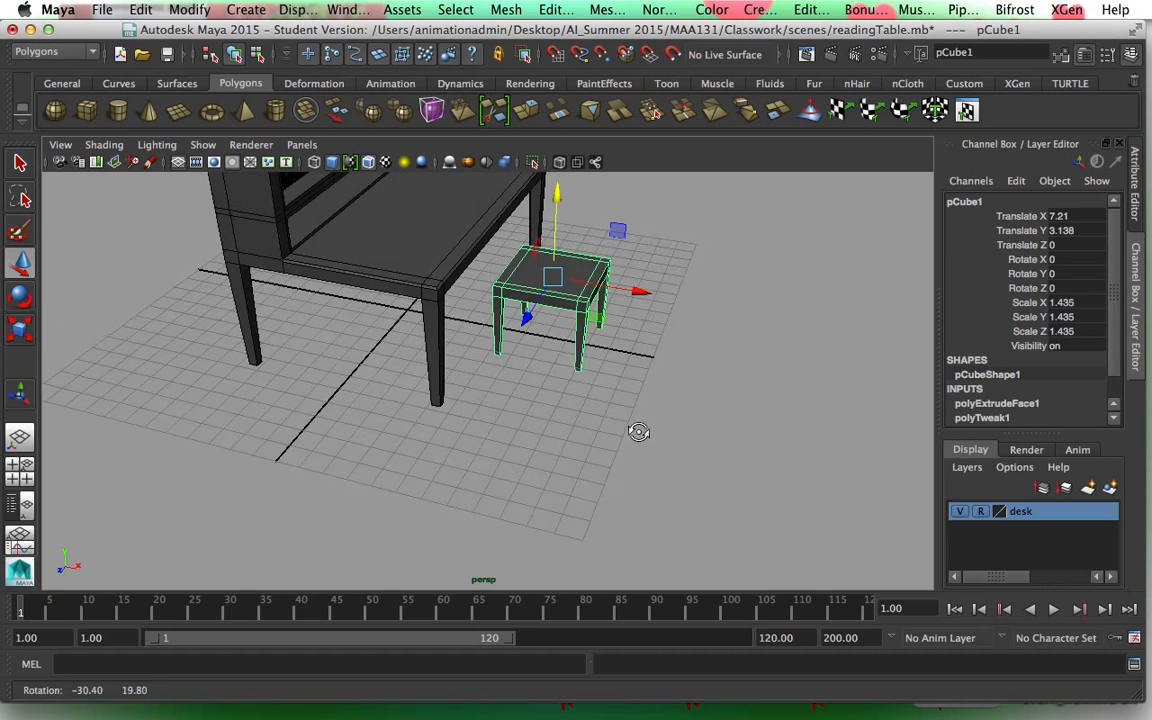
left_click_drag(642, 291, 665, 301)
left_click_drag(641, 414, 584, 393, "alt")
left_click_drag(605, 213, 605, 202)
left_click_drag(720, 272, 645, 406, "alt")
Lengthen the seat's legs by selecting all their bottom vertices and lowering them to about Y -0.5.
right_click(612, 404)
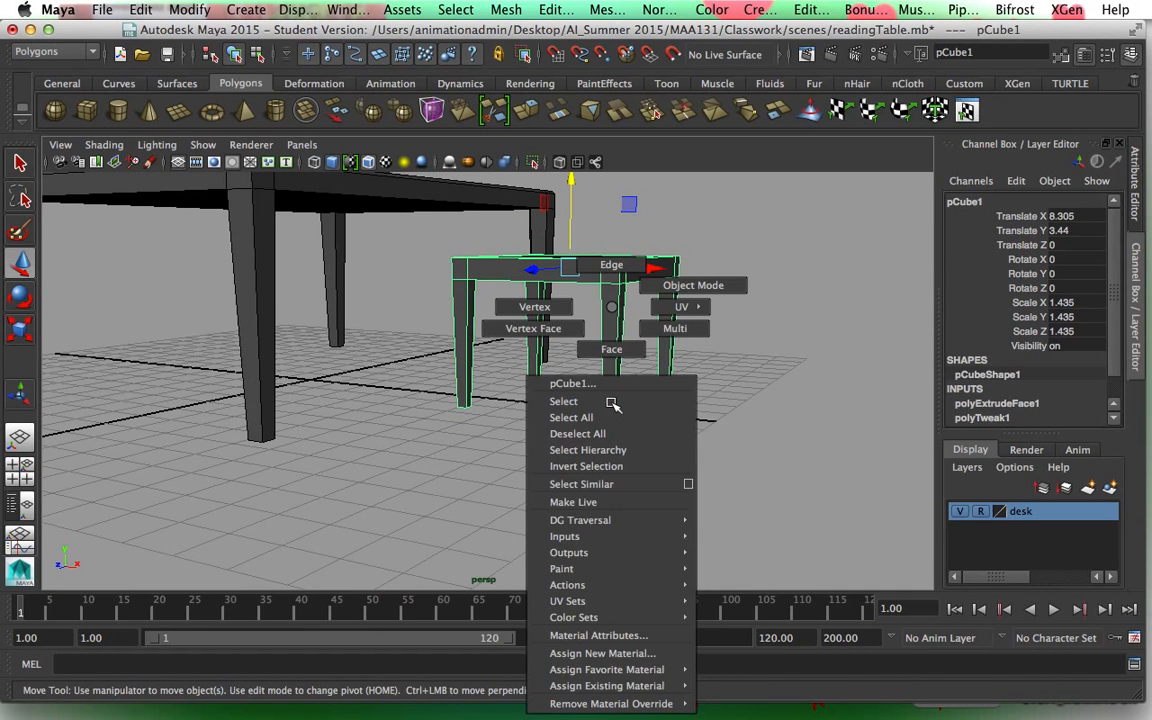
left_click(555, 309)
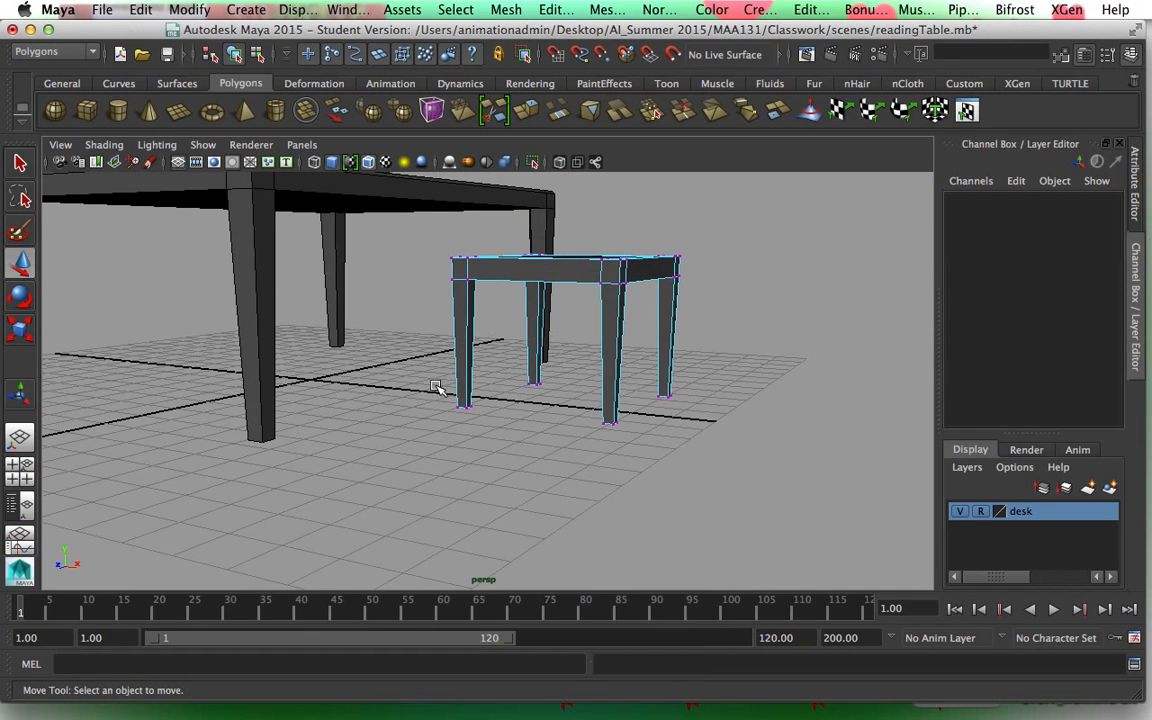
left_click_drag(522, 472, 556, 396, "alt")
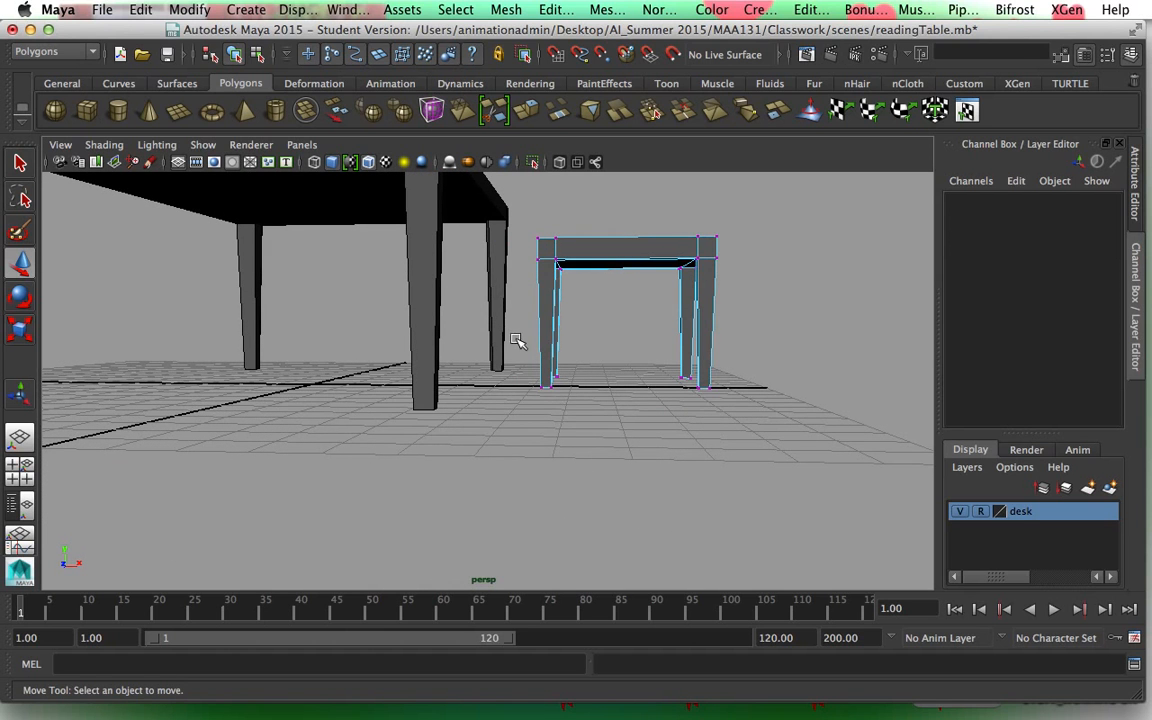
left_click_drag(643, 412, 749, 430)
left_click_drag(620, 298, 622, 319)
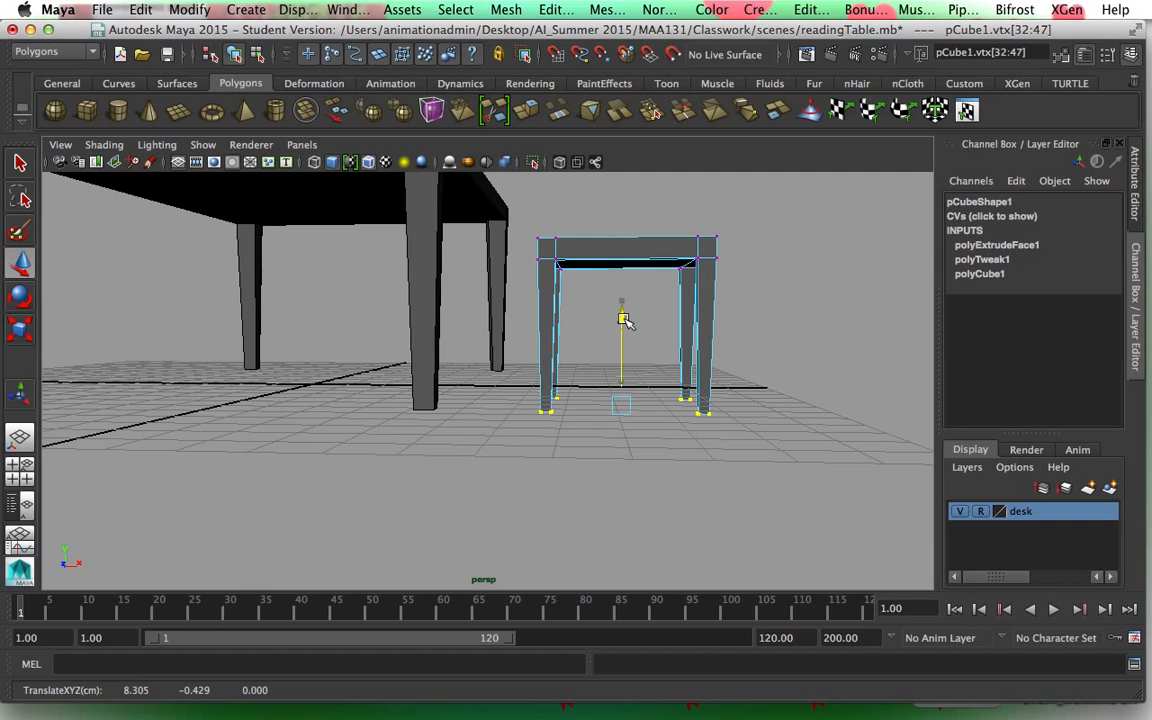
Switch the seat back to object mode and raise it in the front view until its feet rest on the ground line, about Y 4.
key("space")
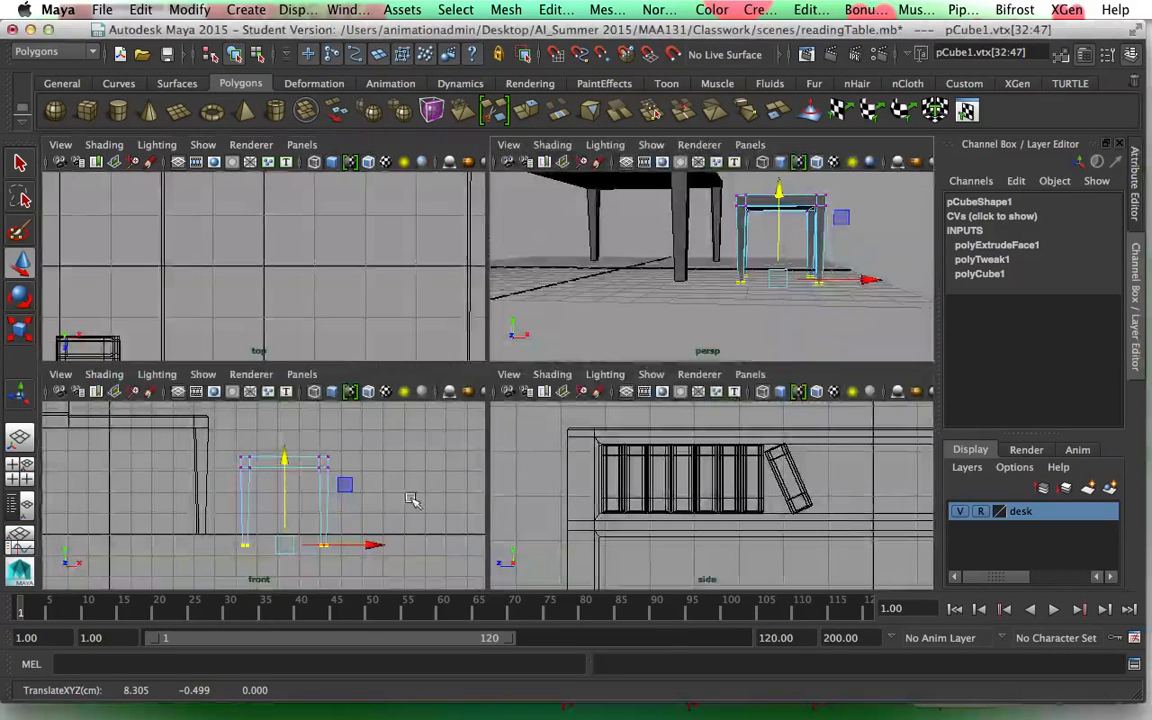
right_click_drag(326, 306, 403, 287)
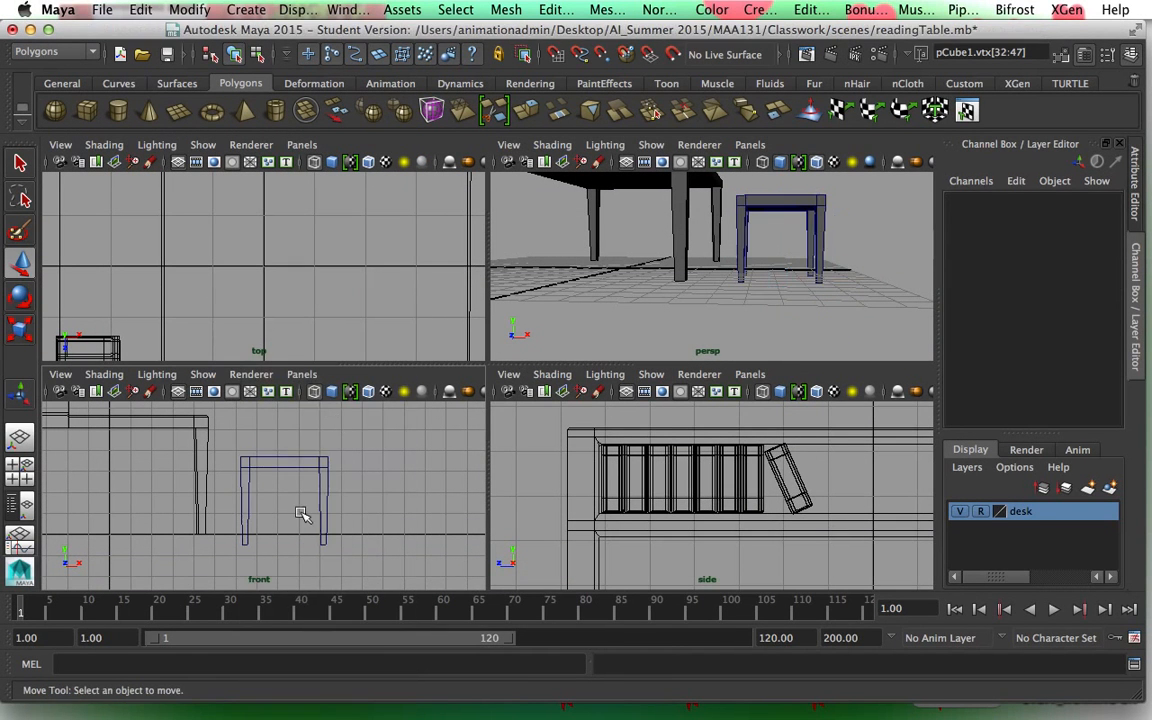
left_click(326, 524)
left_click_drag(286, 418, 288, 407)
key("space")
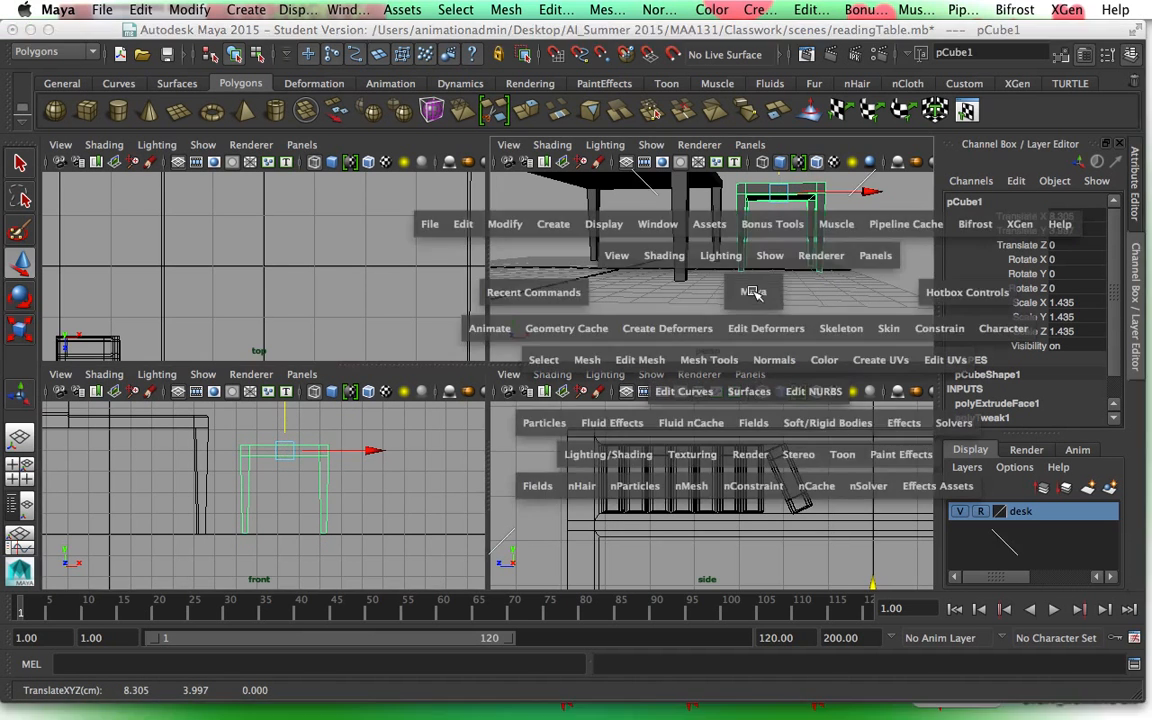
Extrude the two top corner faces on the seat side away from the desk upward to about Y 8.1 to form back posts.
left_click_drag(590, 424, 531, 476, "alt")
right_click_drag(676, 342, 681, 350)
left_click(678, 341)
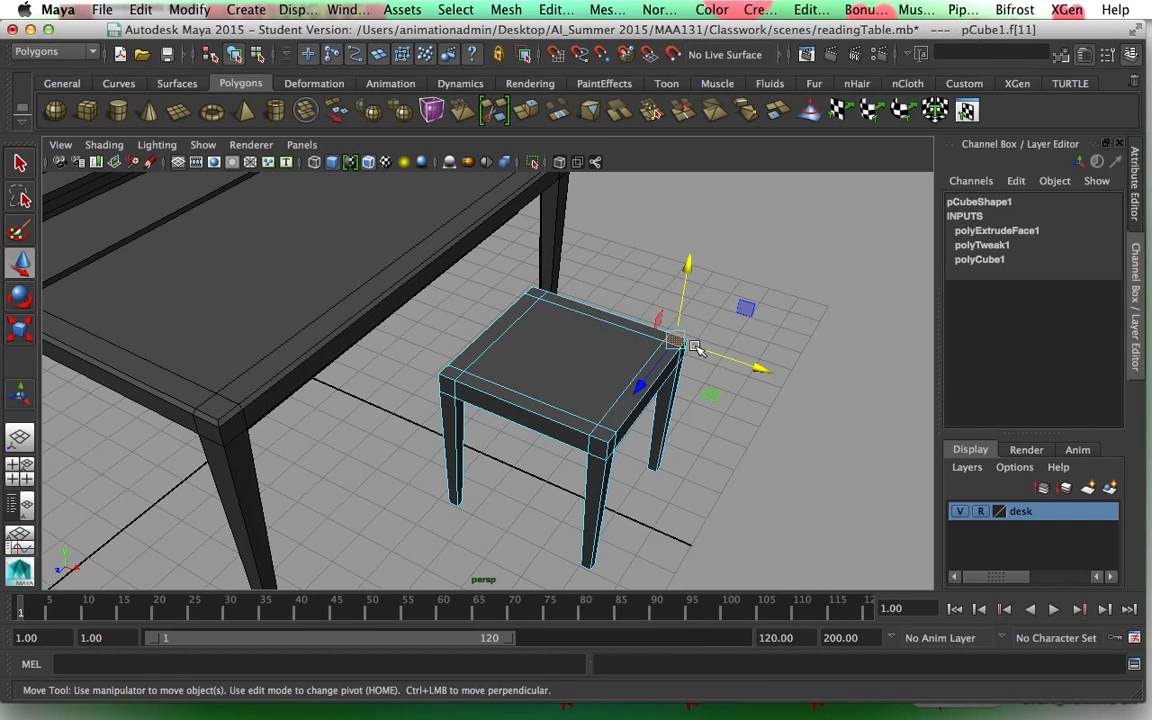
left_click(607, 437, "shift")
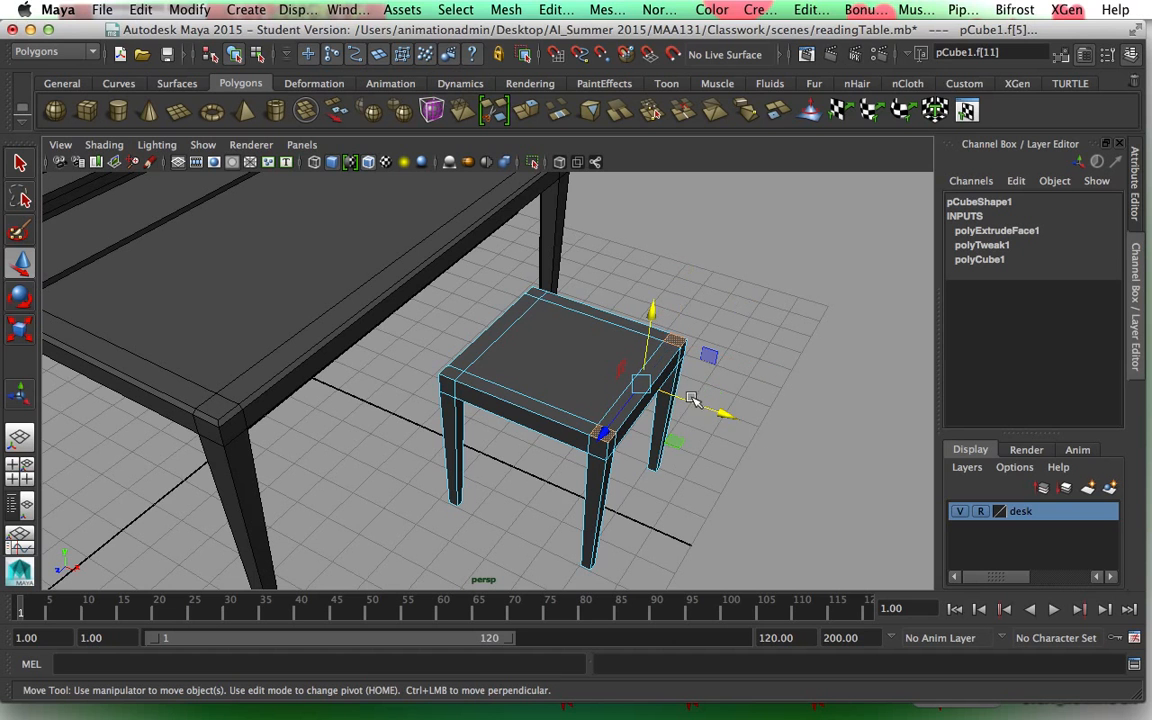
left_click(484, 111)
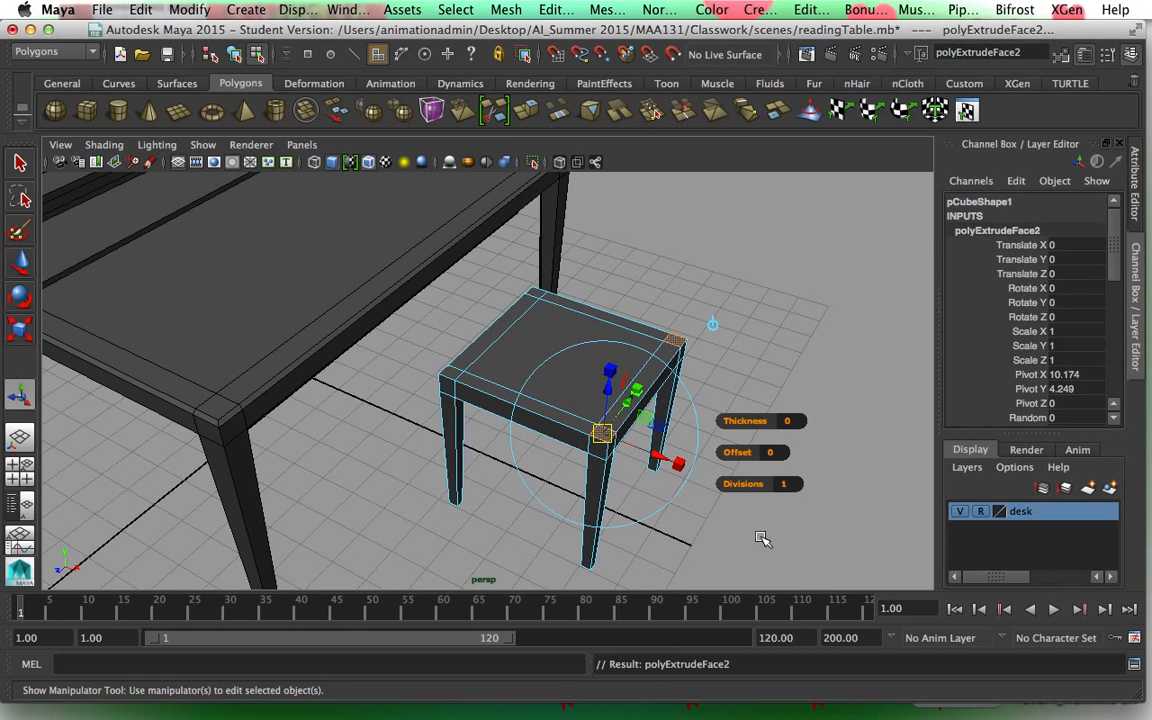
left_click_drag(770, 543, 771, 507, "alt")
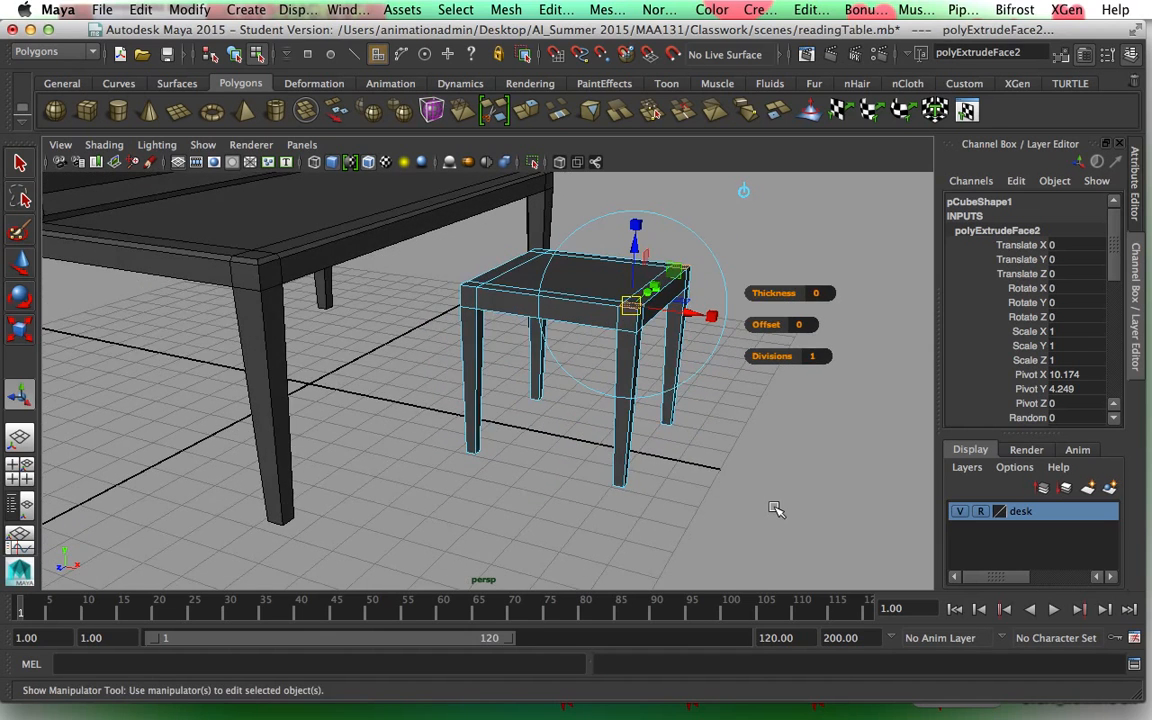
key("space")
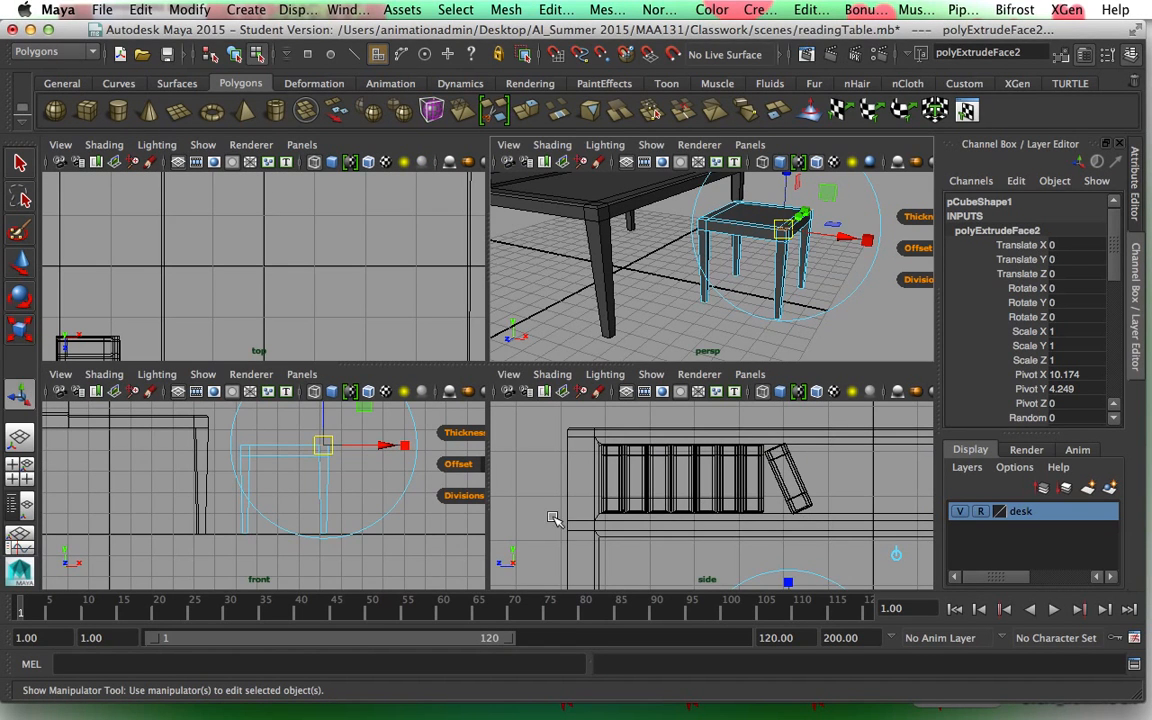
key("space")
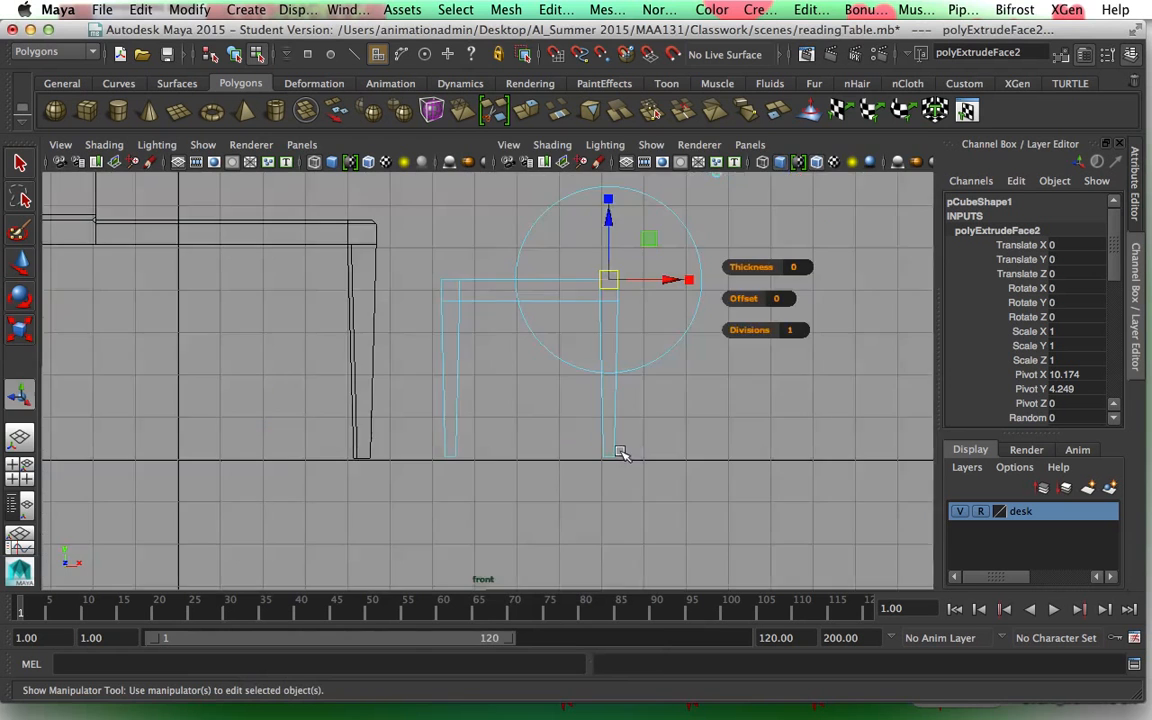
scroll(669, 388, "down", 3)
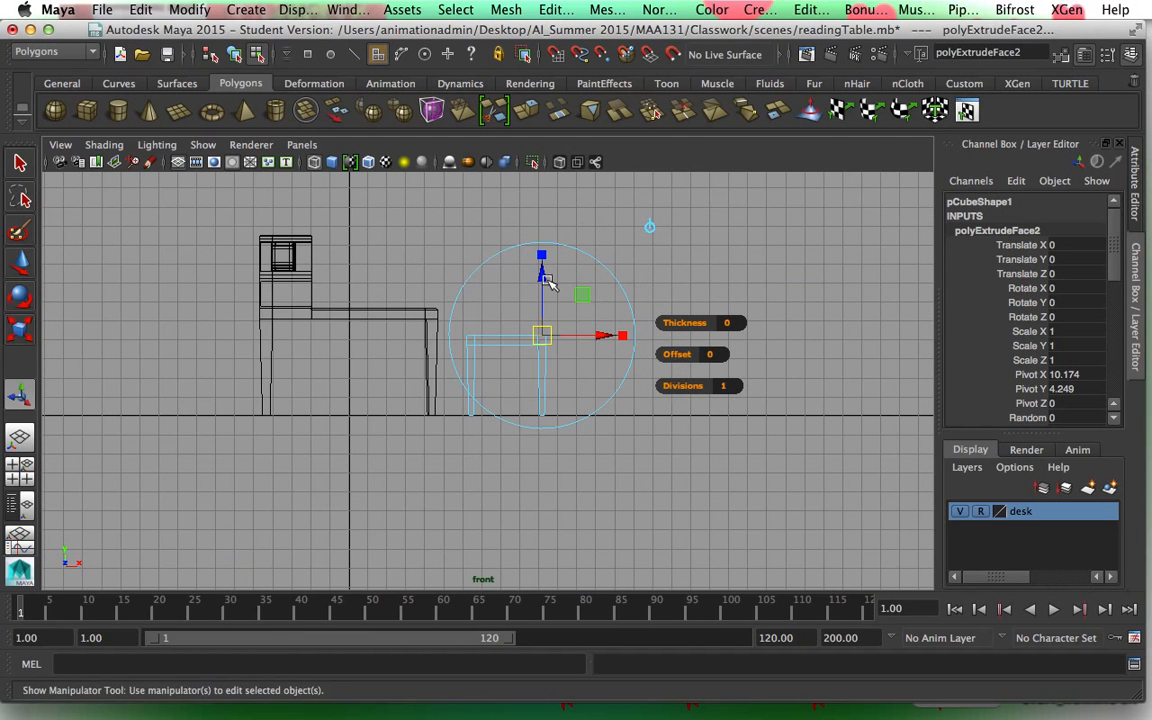
left_click_drag(542, 277, 541, 208)
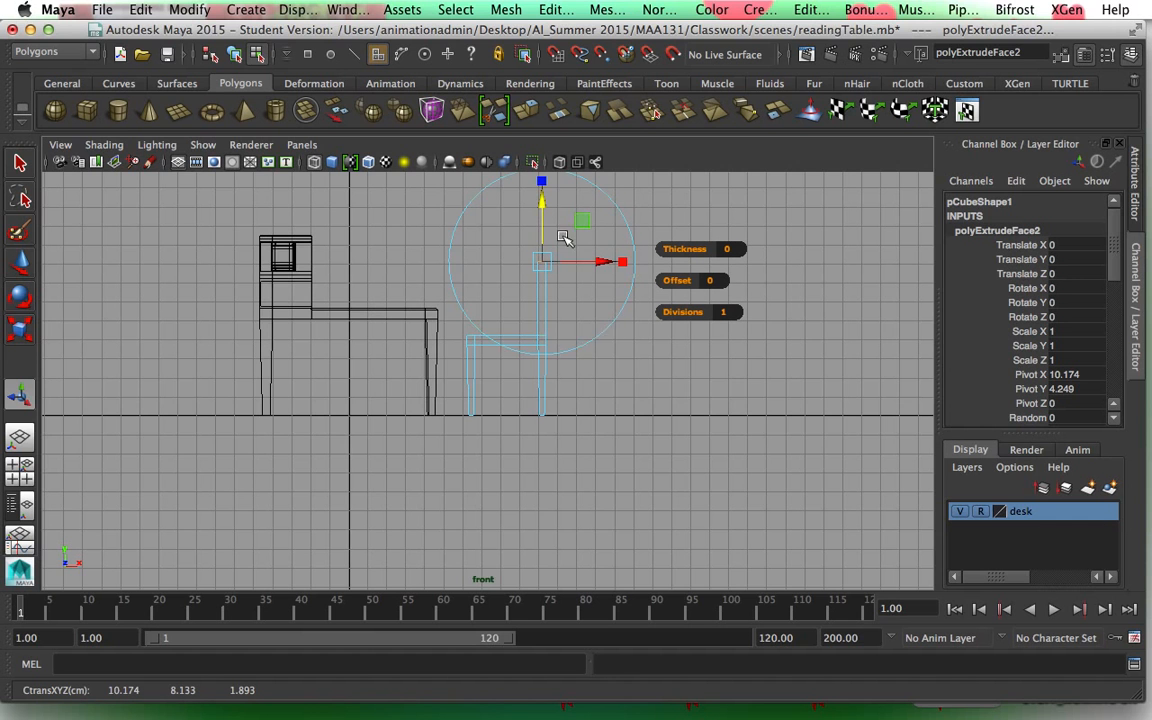
key("space")
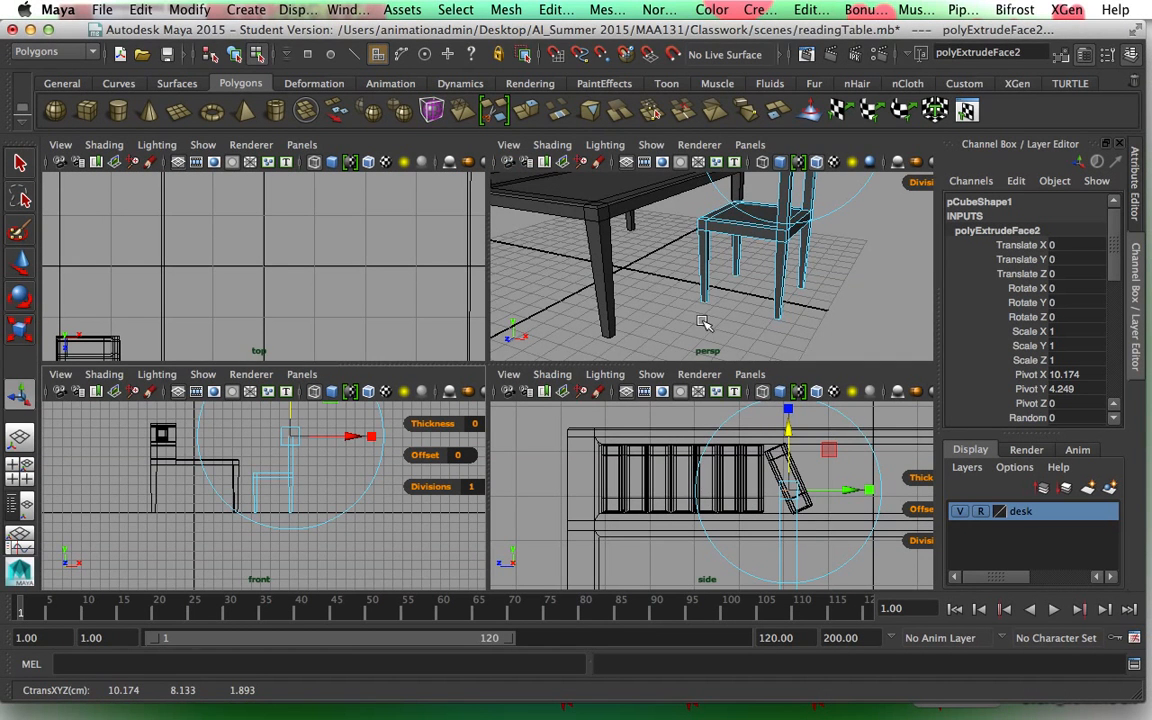
left_click_drag(671, 328, 741, 327, "alt")
key("space")
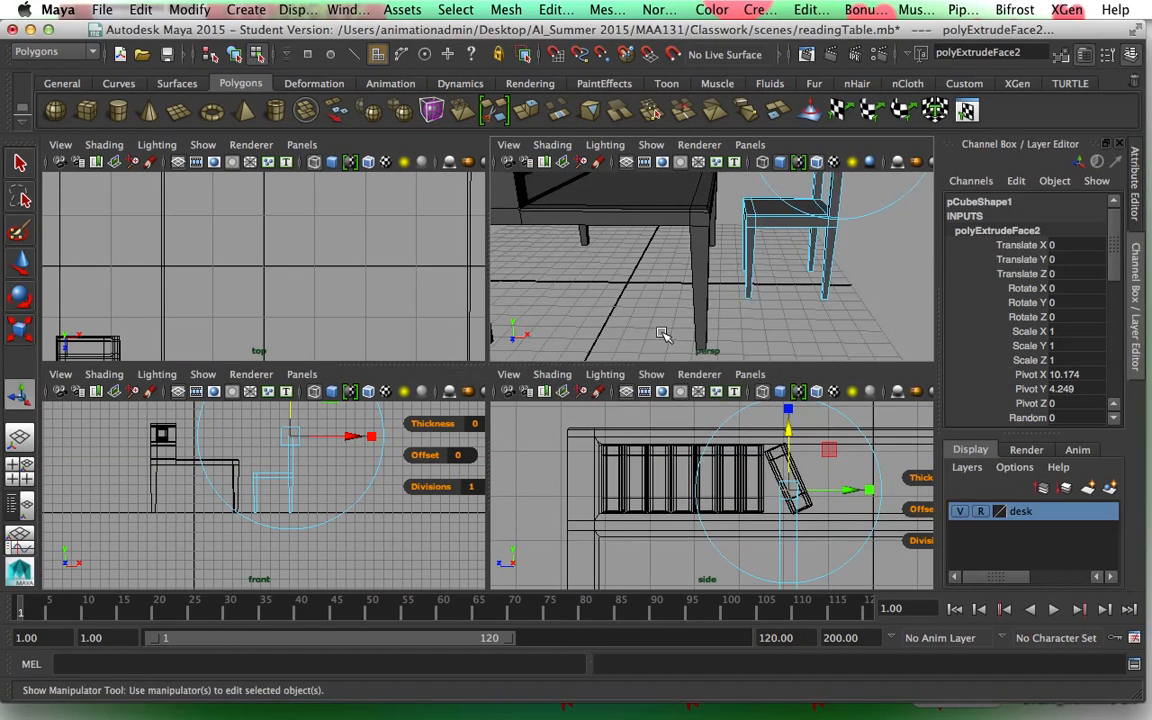
left_click_drag(572, 407, 648, 399, "alt")
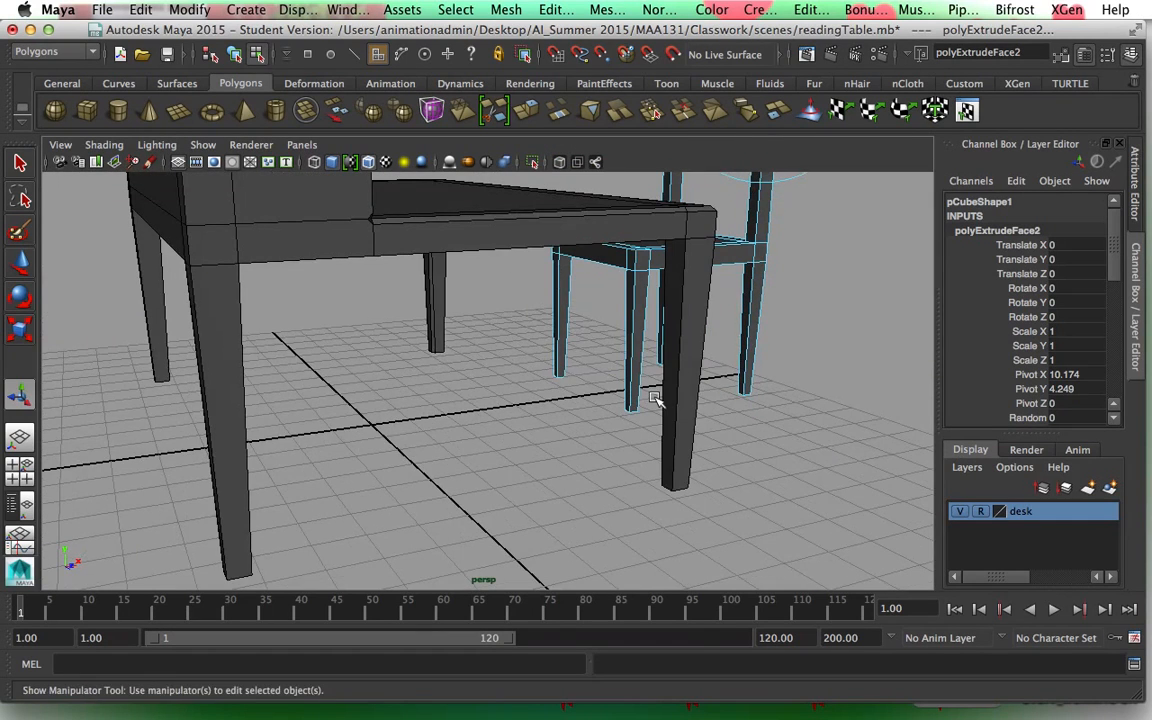
key("q")
Select all the faces of the chair's two back posts and frame them in the side view.
left_click_drag(732, 377, 397, 470, "alt")
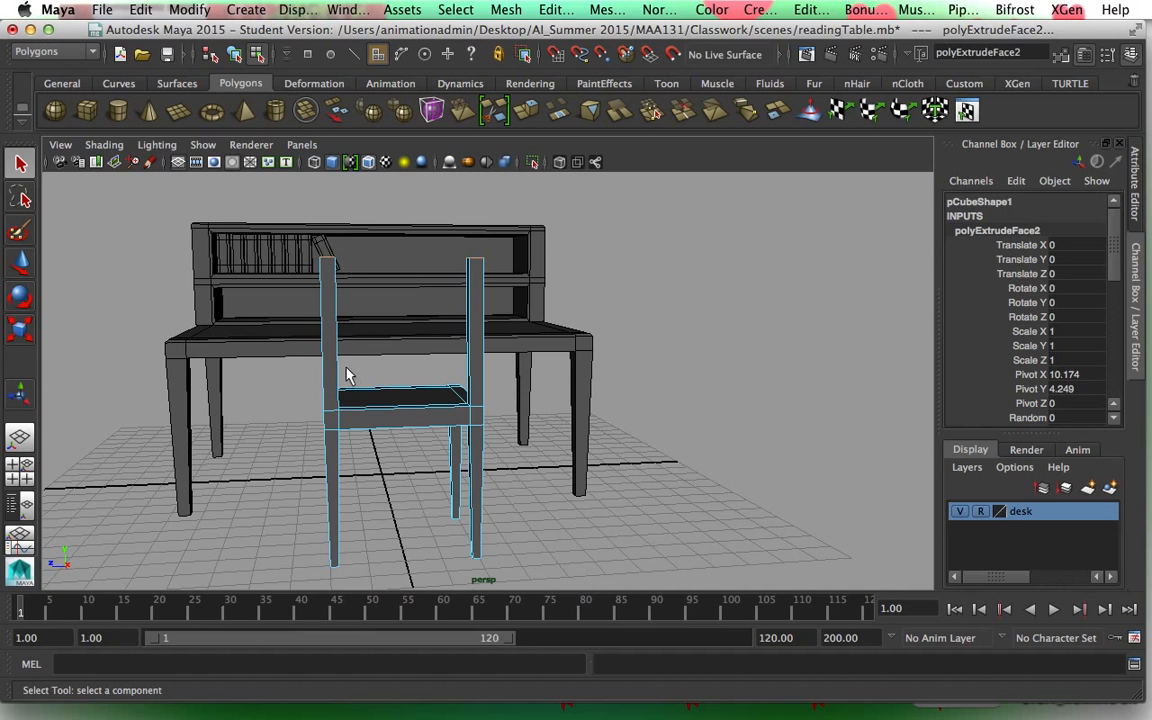
left_click_drag(458, 424, 611, 437, "alt")
left_click_drag(492, 254, 600, 440)
left_click_drag(678, 424, 664, 445, "alt")
key("space")
key("space")
scroll(697, 499, "down", 4)
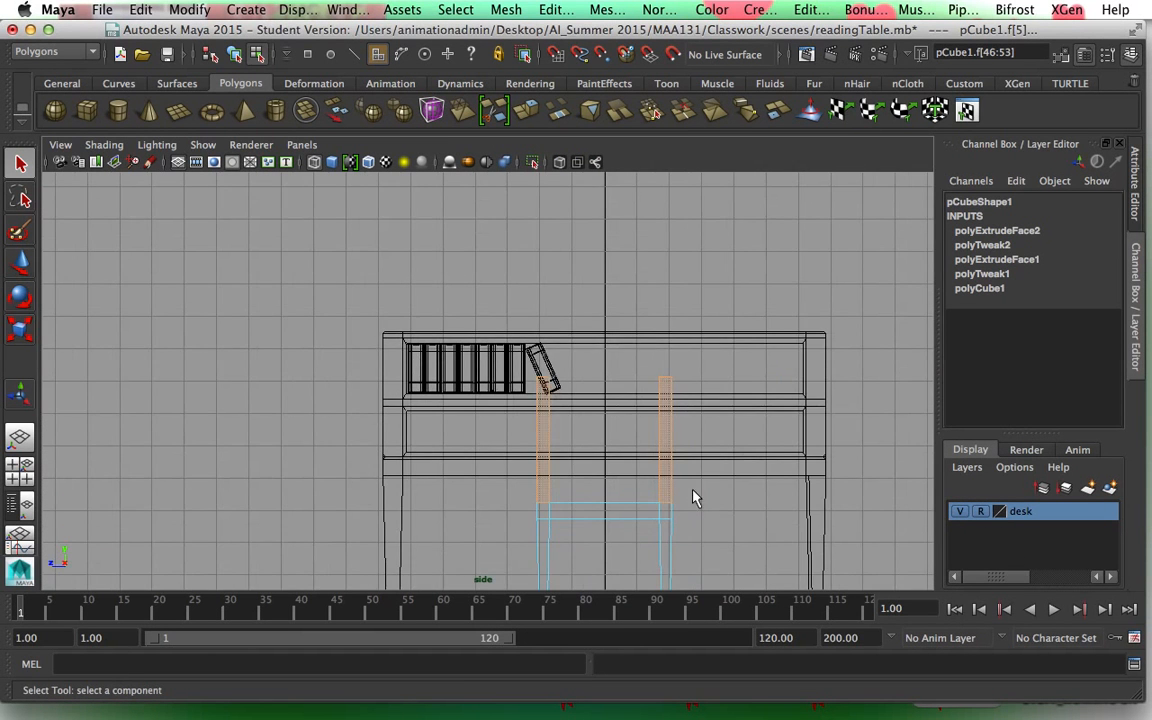
key("f")
scroll(722, 493, "down", 5)
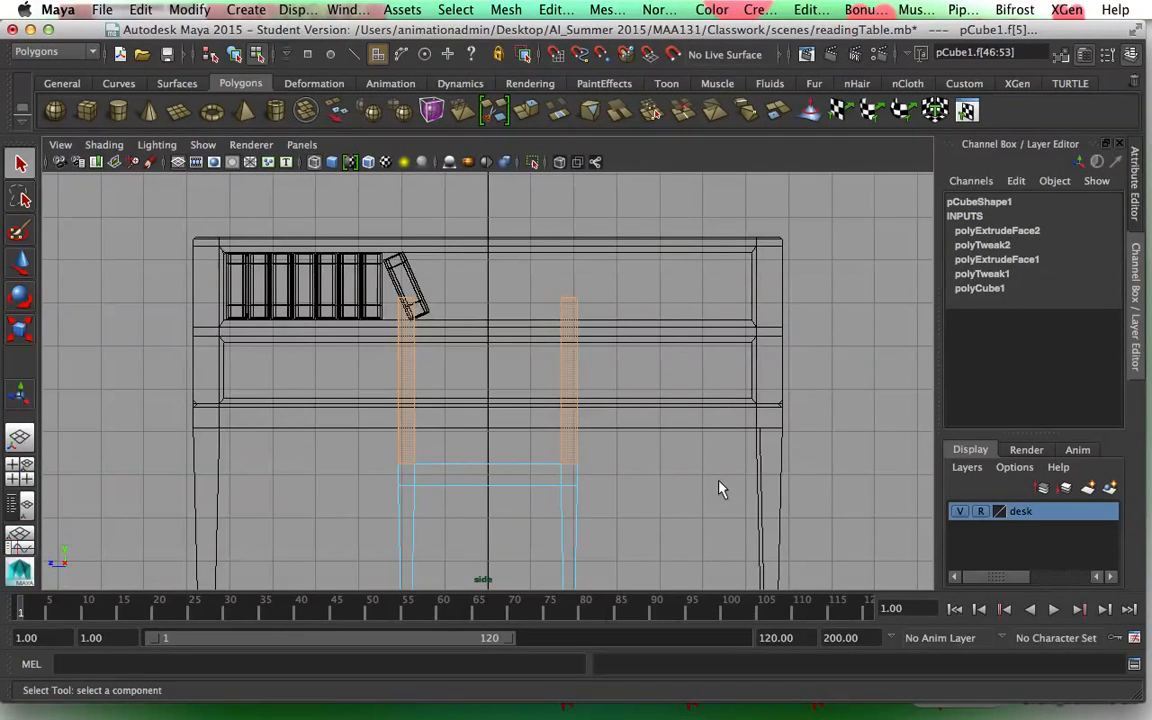
scroll(715, 478, "up", 3)
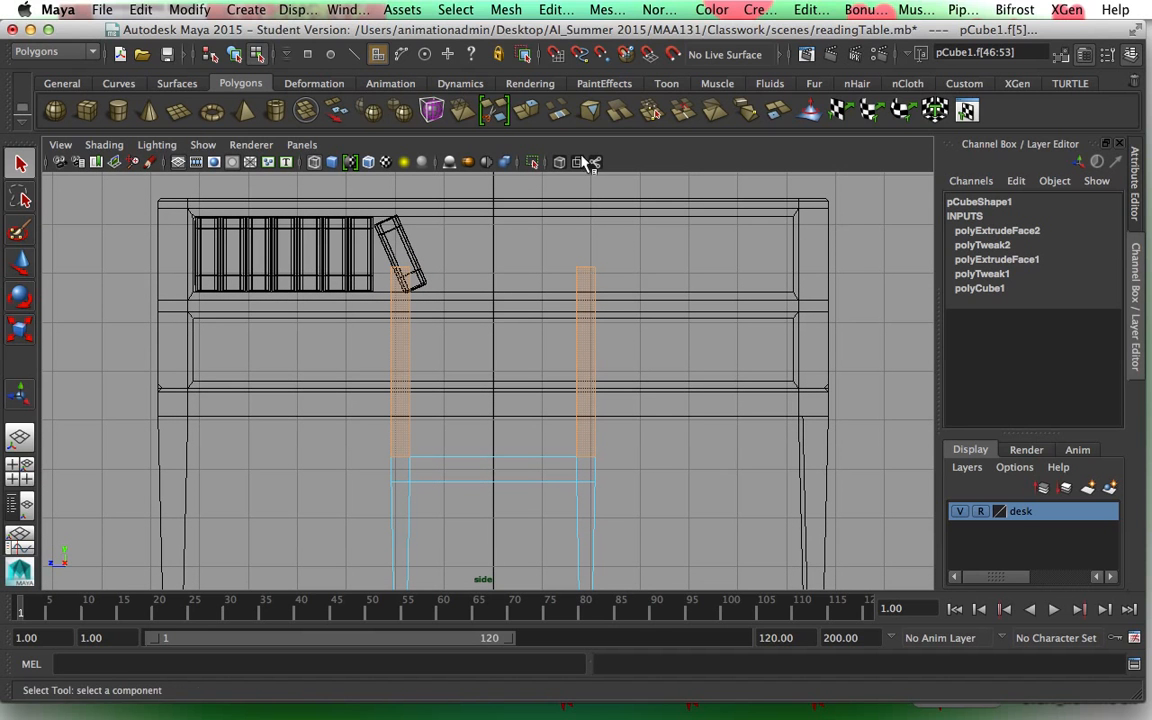
Activate the Cut Faces Tool with default settings, using the Interactive cut direction without deleting or extracting faces.
left_click(504, 10)
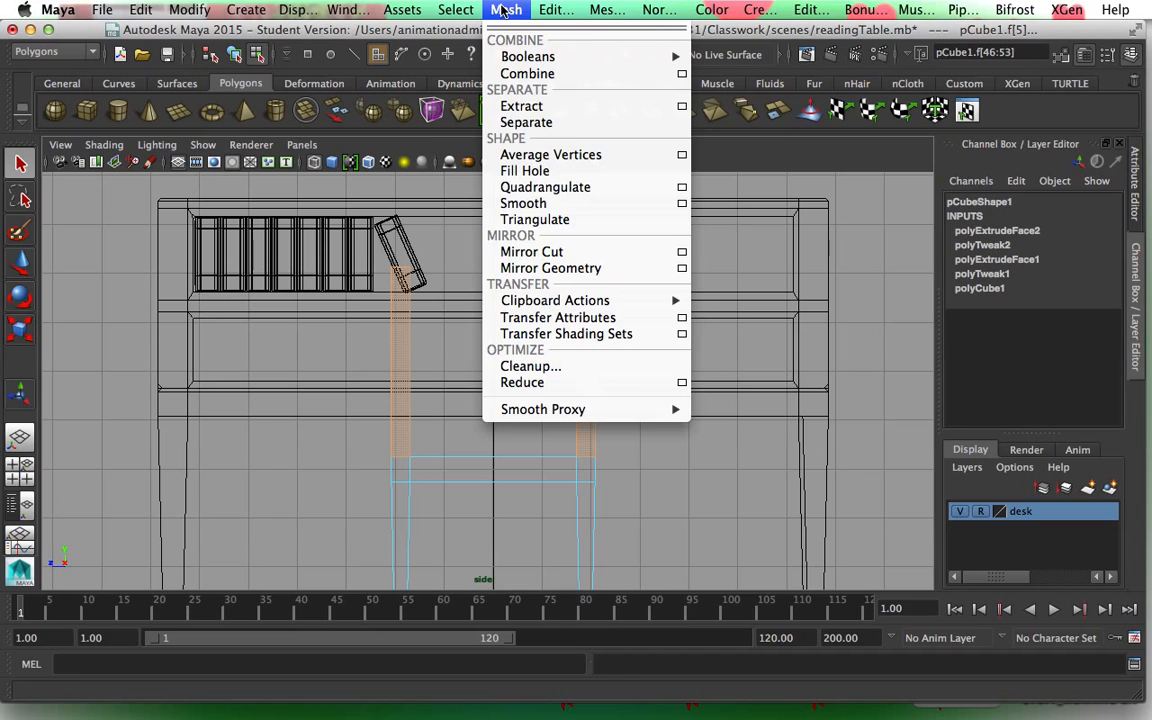
mouse_move(552, 10)
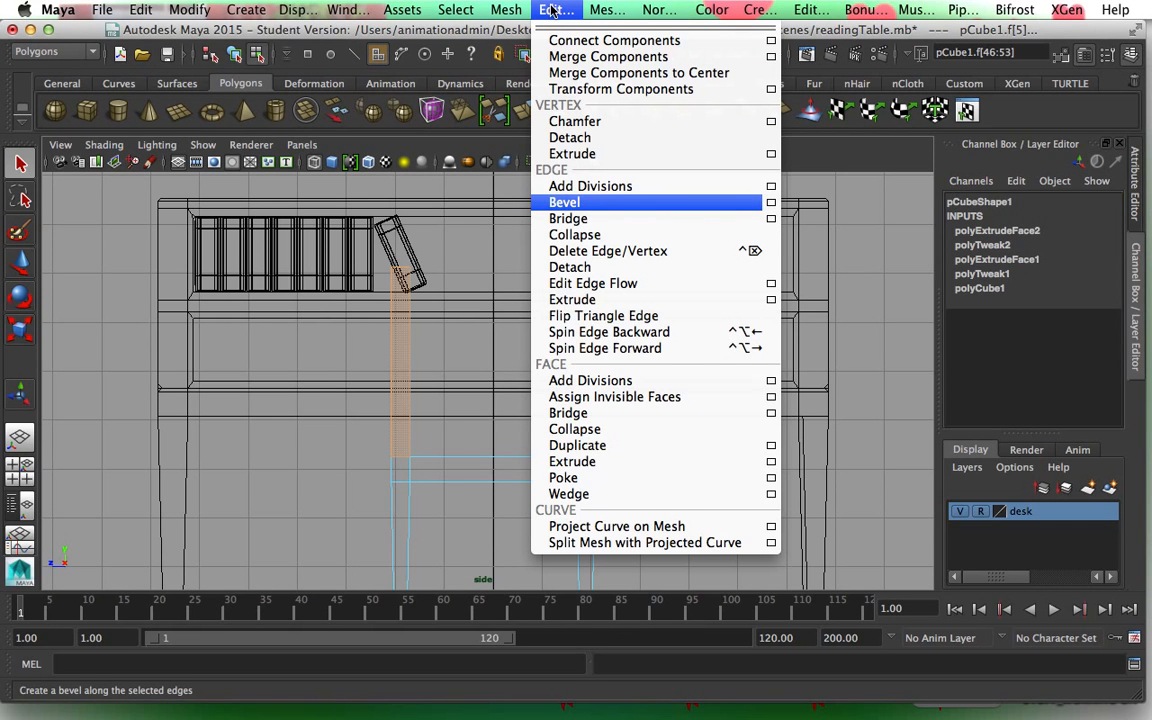
mouse_move(606, 10)
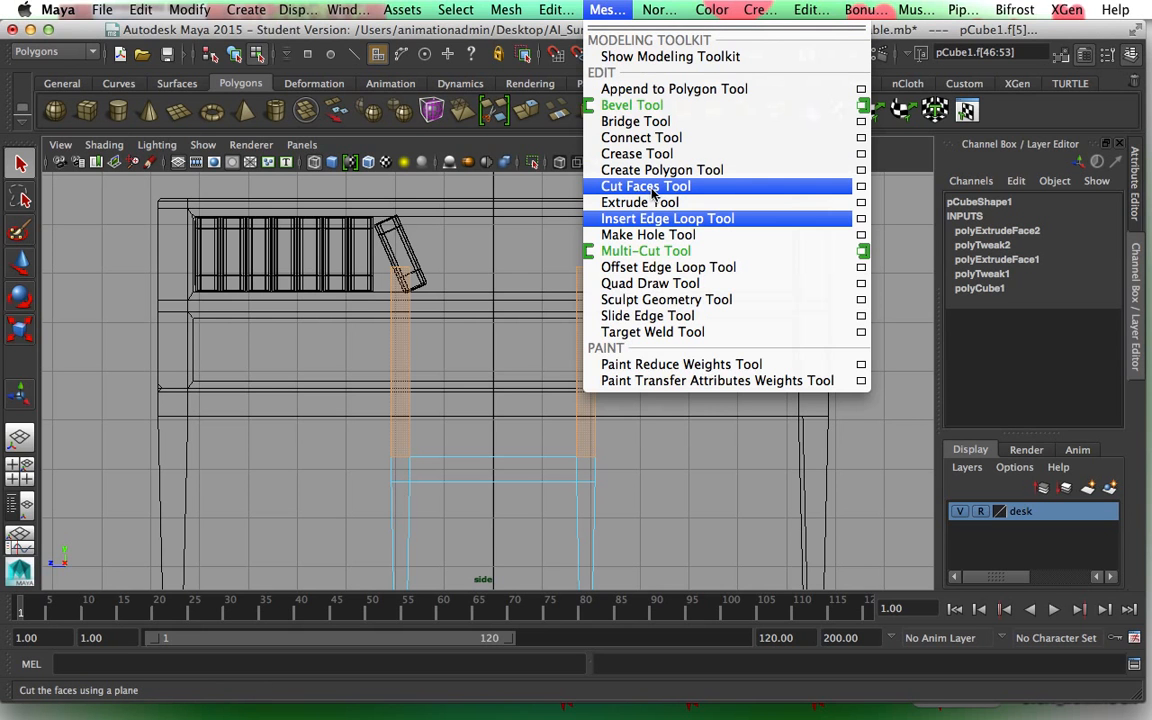
left_click(861, 187)
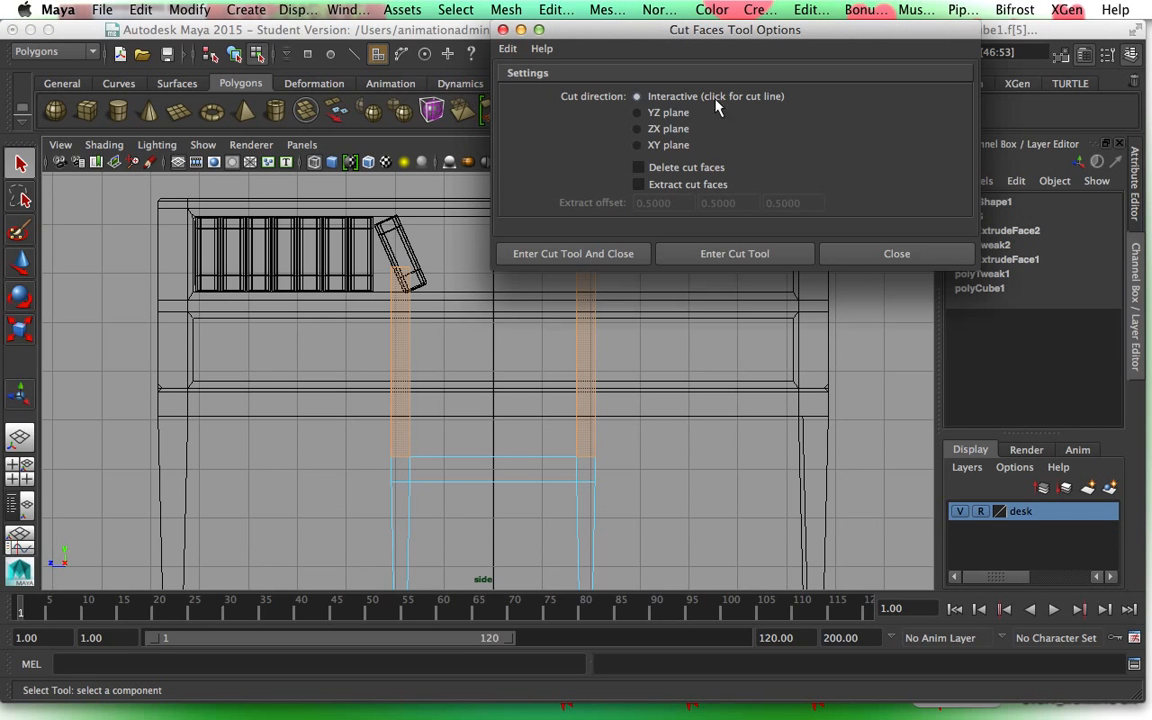
left_click(508, 48)
left_click(518, 87)
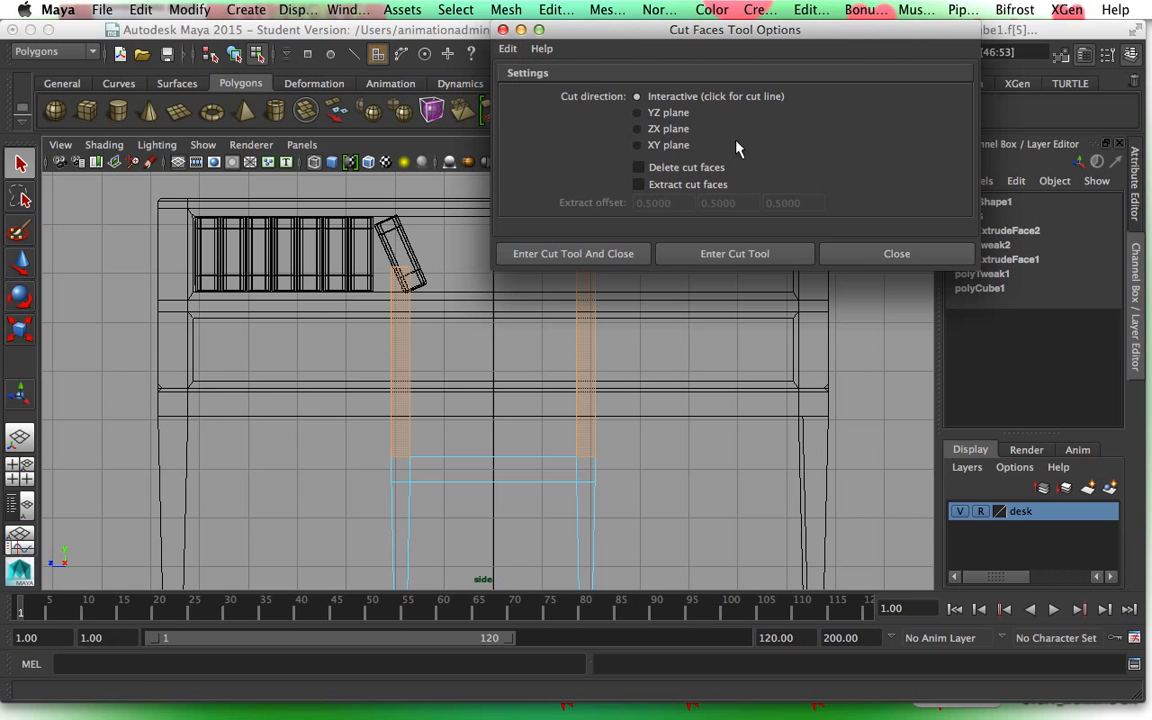
left_click(756, 257)
left_click(859, 254)
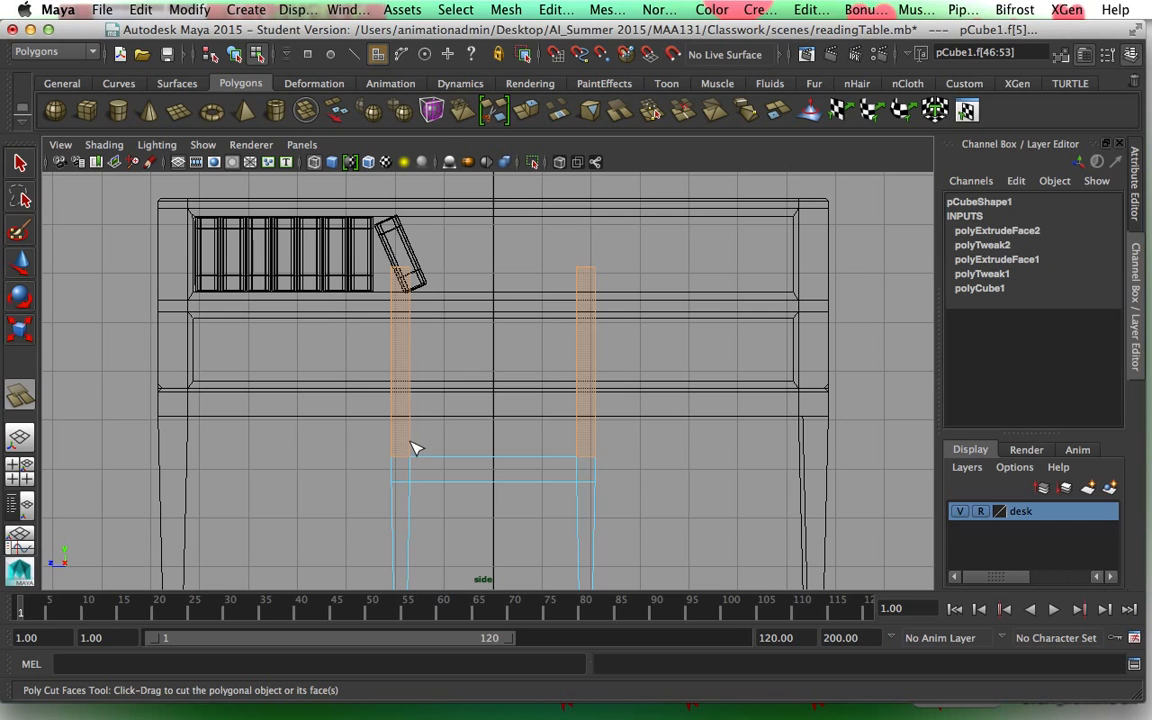
Divide both back posts with eight roughly evenly spaced horizontal cuts from just above the seat to near the top.
left_click_drag(418, 449, 423, 446)
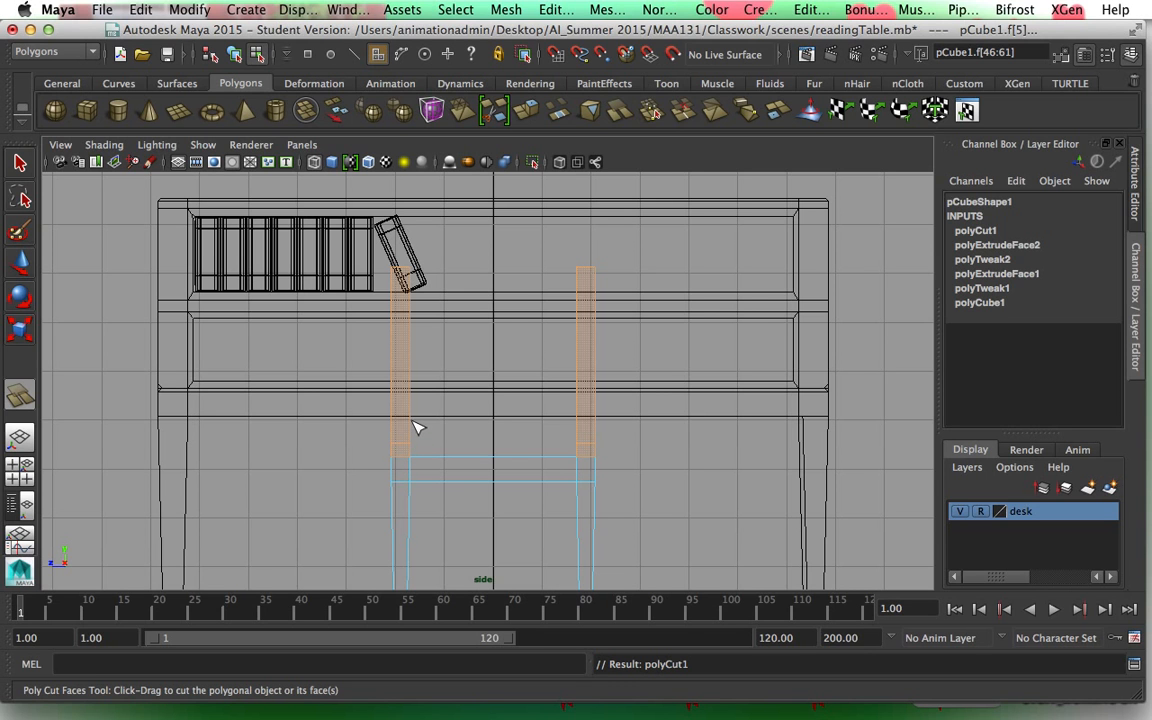
left_click_drag(417, 428, 410, 424)
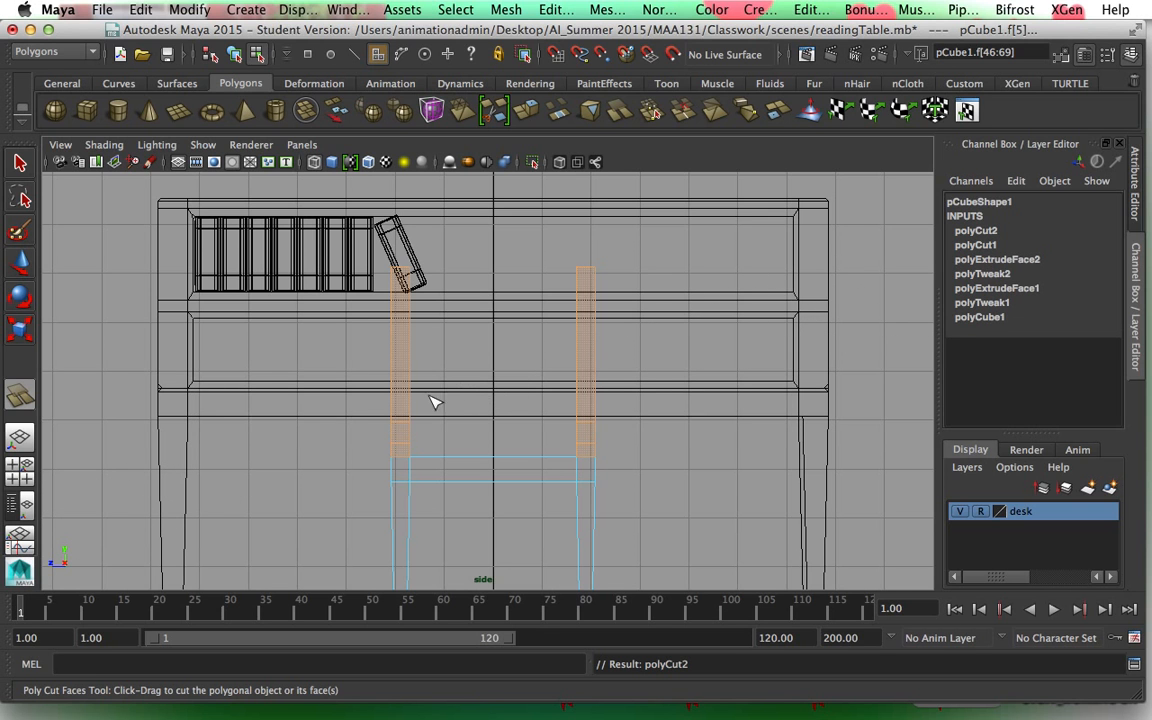
scroll(417, 404, "up", 3)
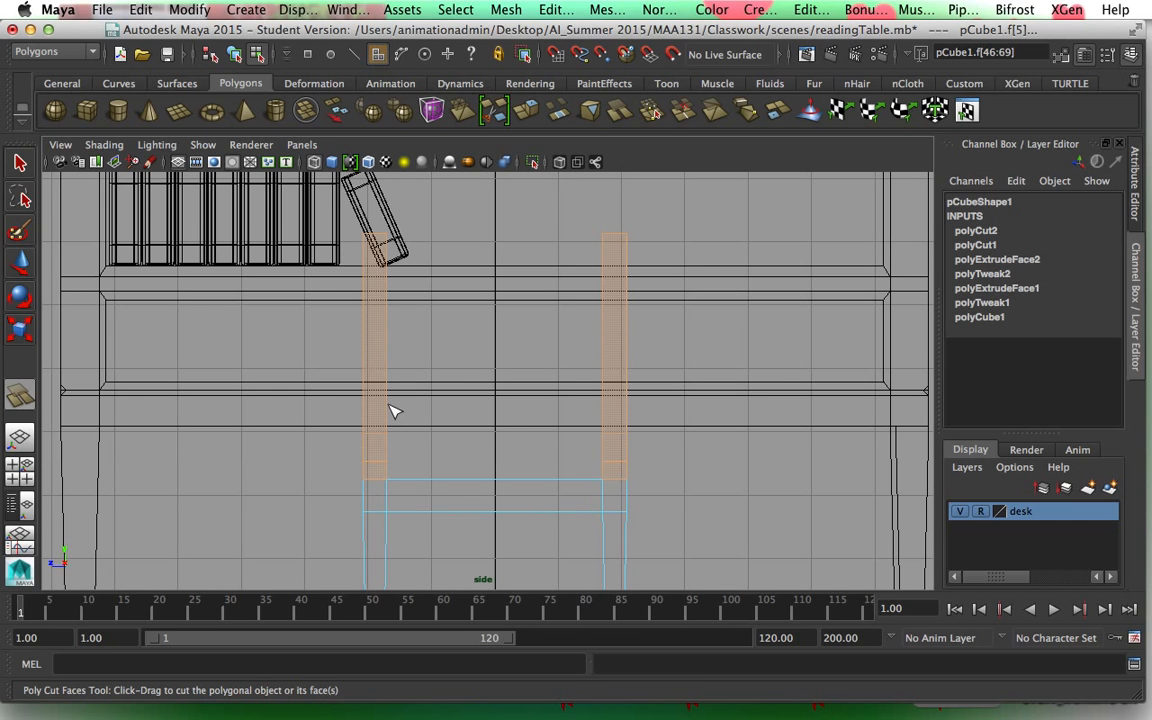
left_click_drag(395, 414, 383, 389)
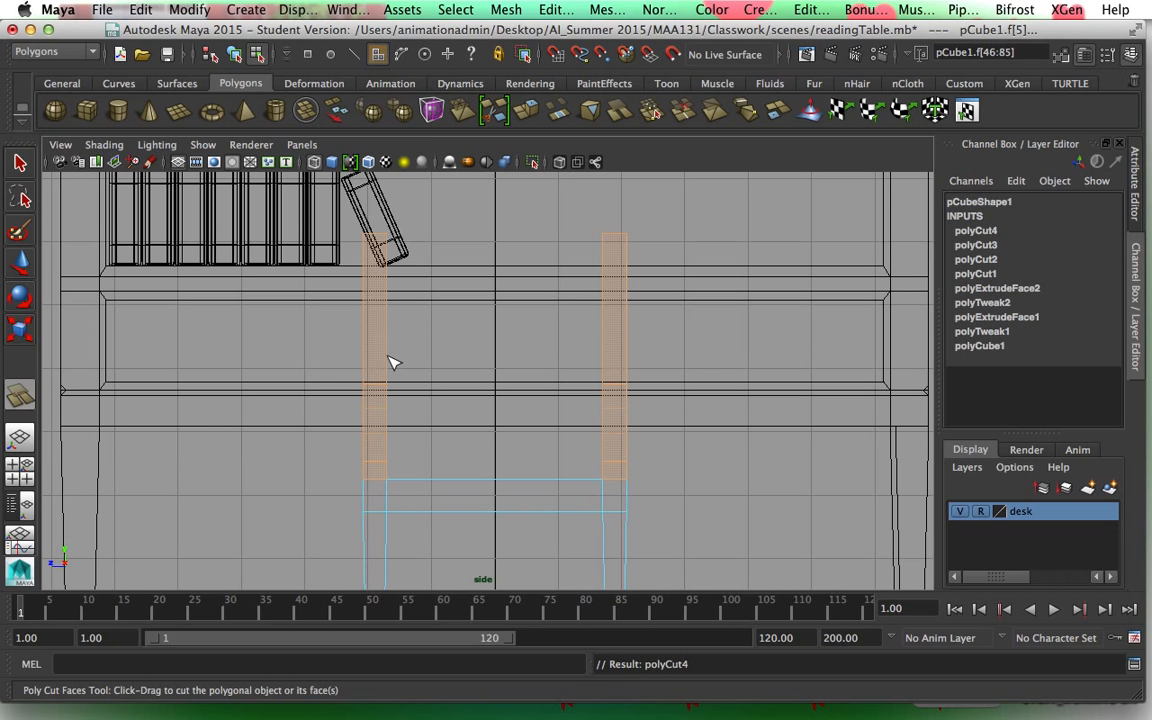
left_click_drag(391, 364, 404, 290)
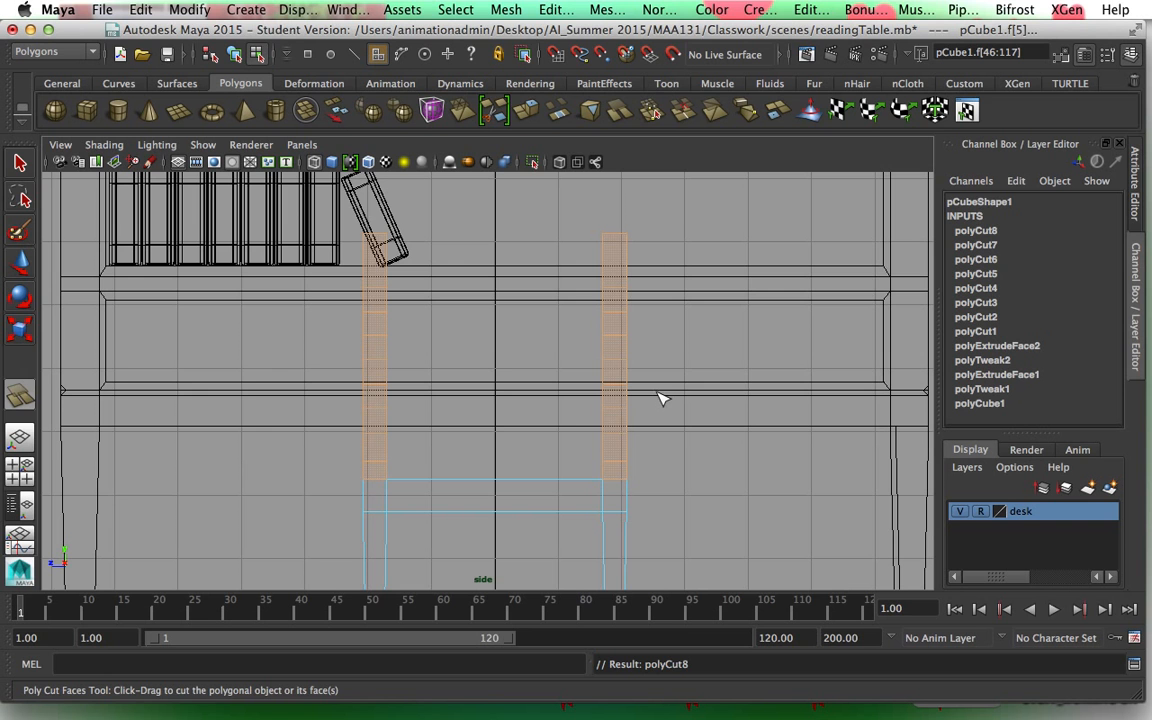
key("q")
Return the chair to object mode in the perspective view, clear the selection and check the divided back posts.
key("space")
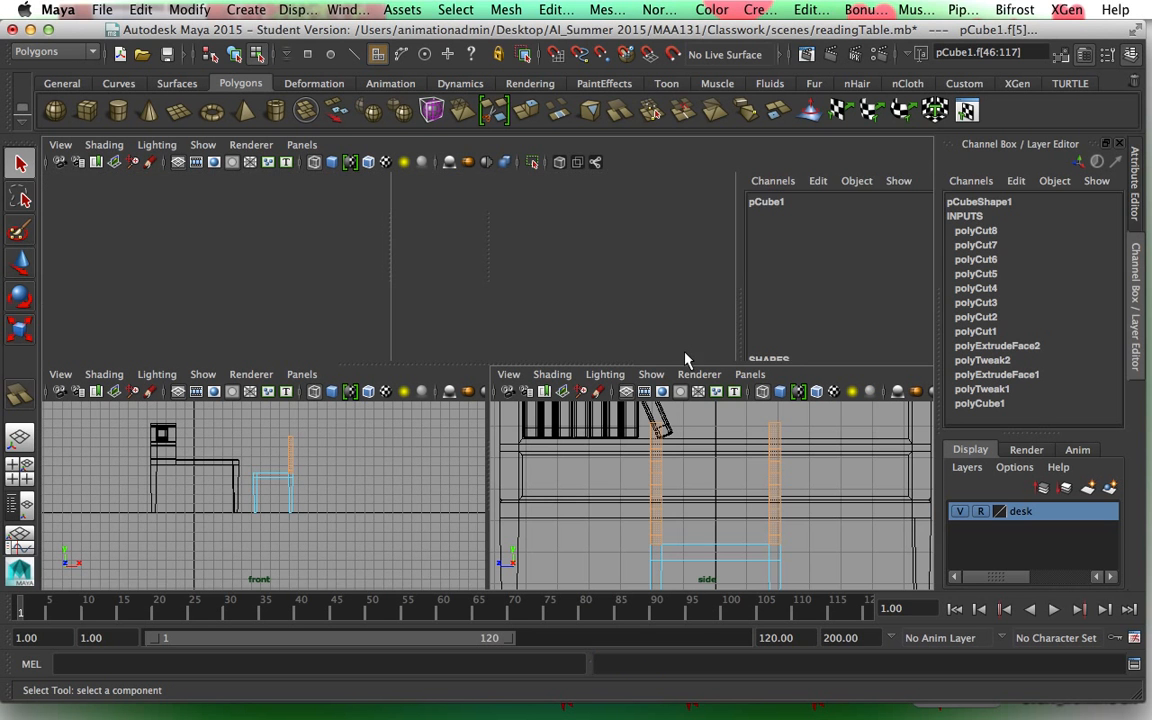
key("space")
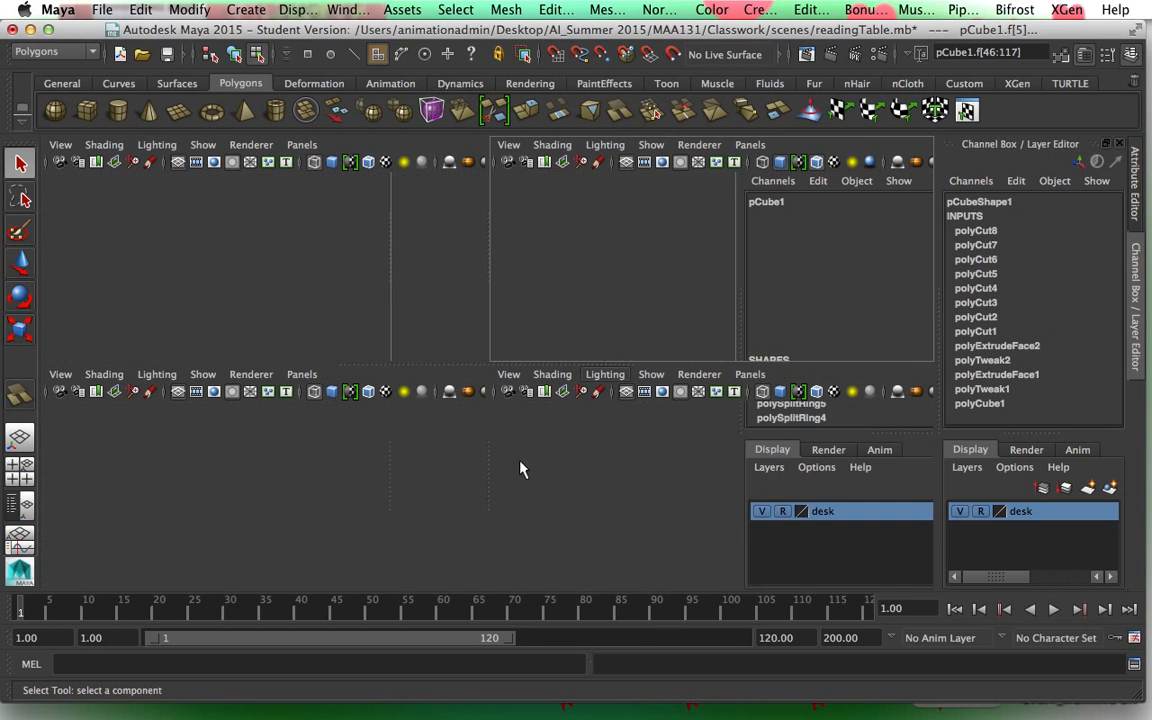
left_click_drag(494, 478, 532, 452, "alt")
right_click_drag(537, 321, 609, 285)
left_click(674, 386)
left_click_drag(630, 445, 716, 420, "alt")
scroll(665, 437, "up", 5)
middle_click_drag(704, 407, 601, 423, "alt")
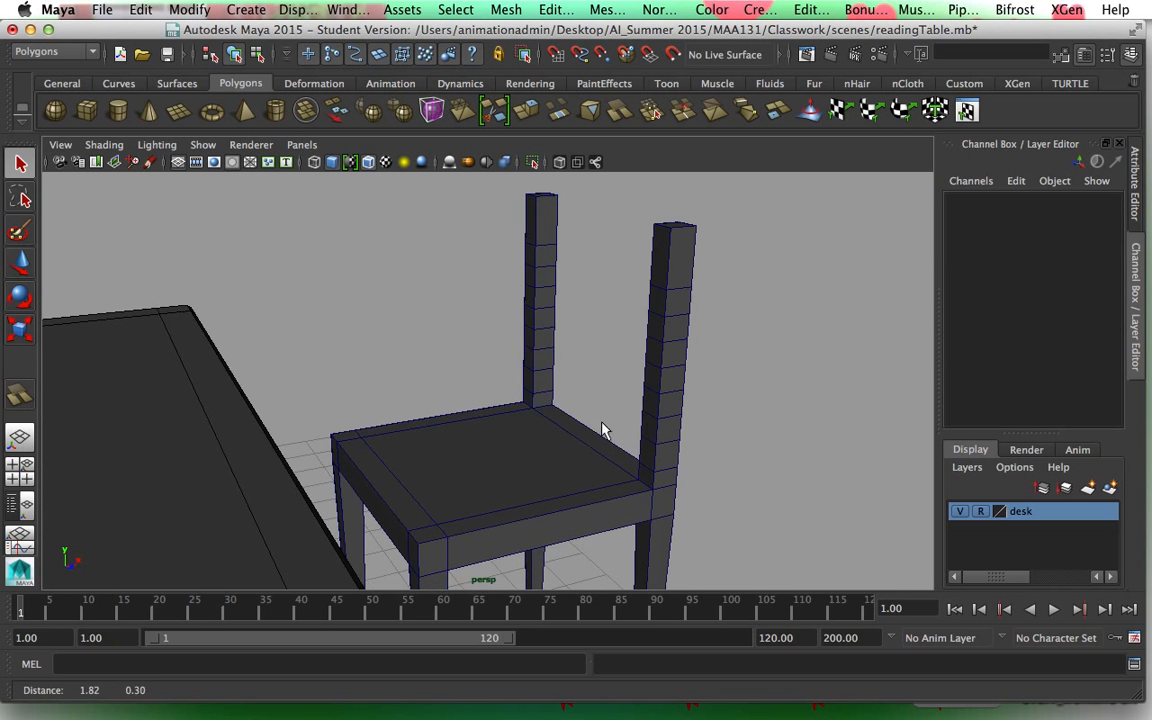
left_click_drag(712, 452, 478, 437, "alt")
left_click_drag(487, 376, 476, 365, "alt")
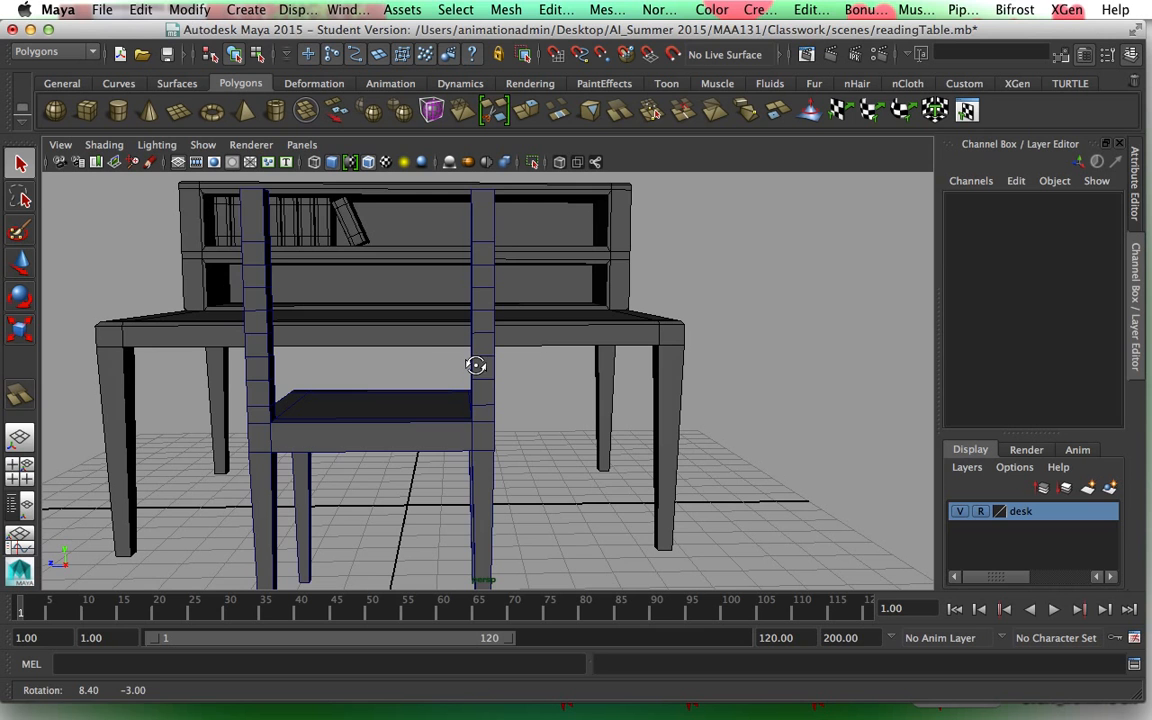
Select the cut vertices along both back posts, leaving out the posts' top ends and the seat's vertices.
right_click_drag(481, 306, 371, 310)
left_click_drag(222, 238, 520, 421)
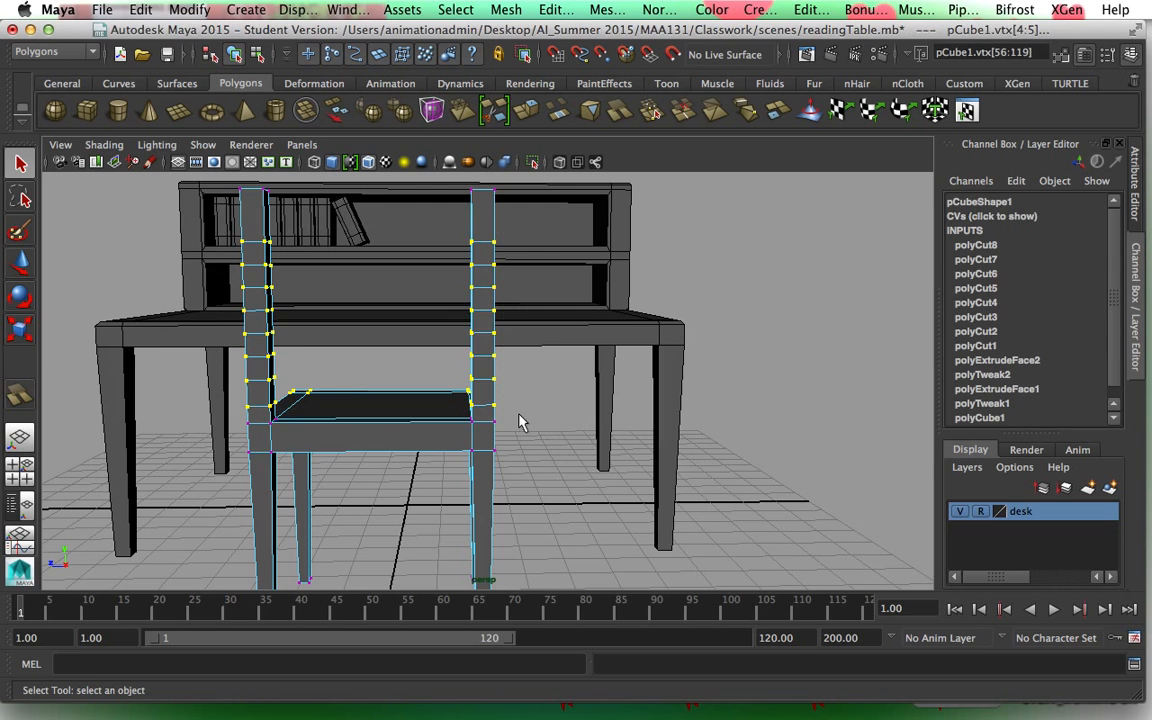
left_click_drag(175, 540, 316, 499, "alt")
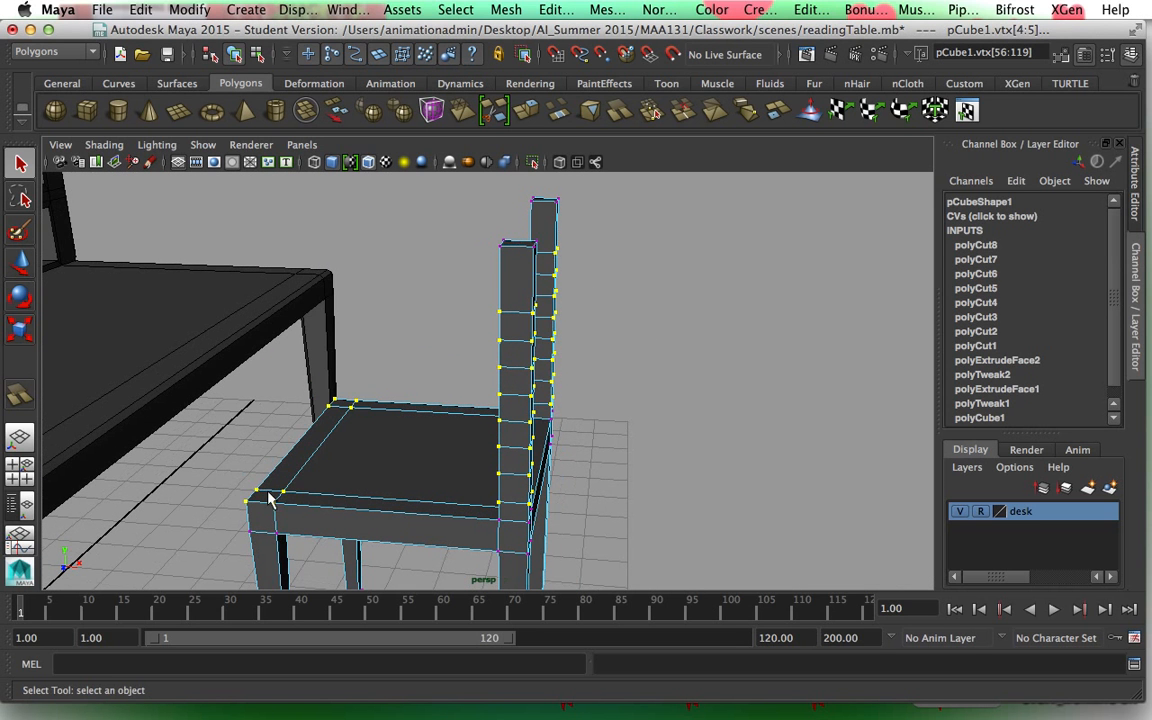
left_click(432, 370)
left_click_drag(422, 404, 436, 383, "alt")
left_click_drag(483, 188, 624, 400)
left_click_drag(684, 433, 521, 447, "alt")
left_click_drag(607, 444, 585, 428, "alt")
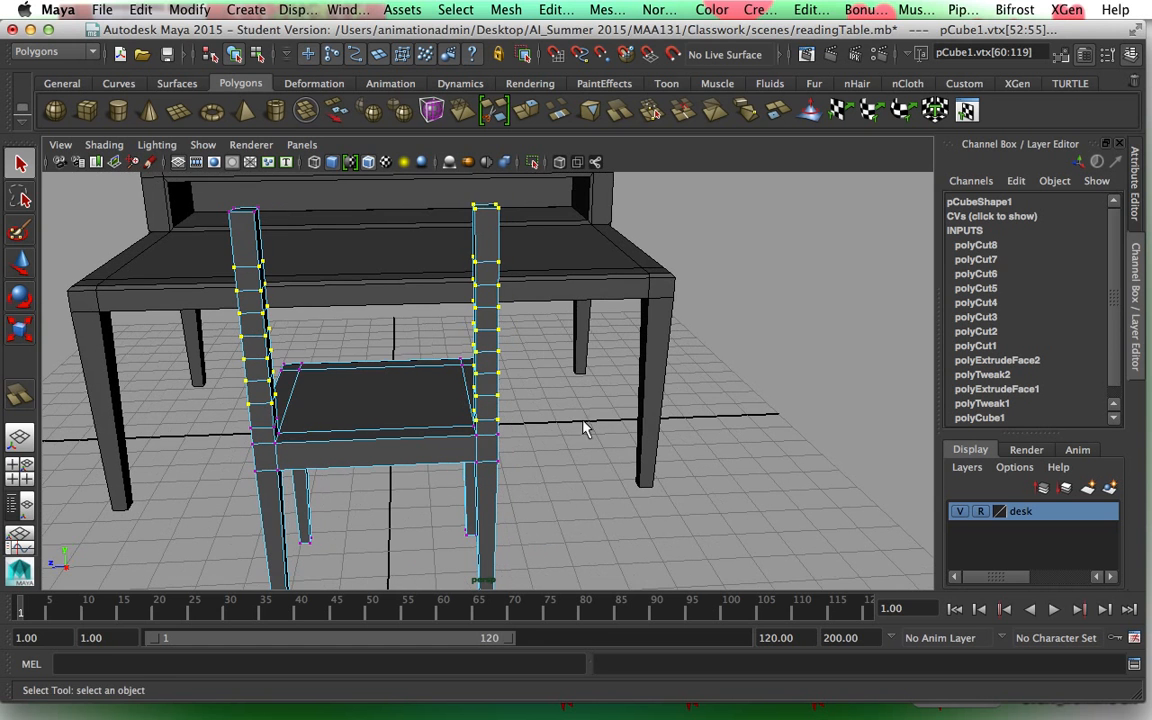
left_click_drag(446, 201, 508, 222, "ctrl")
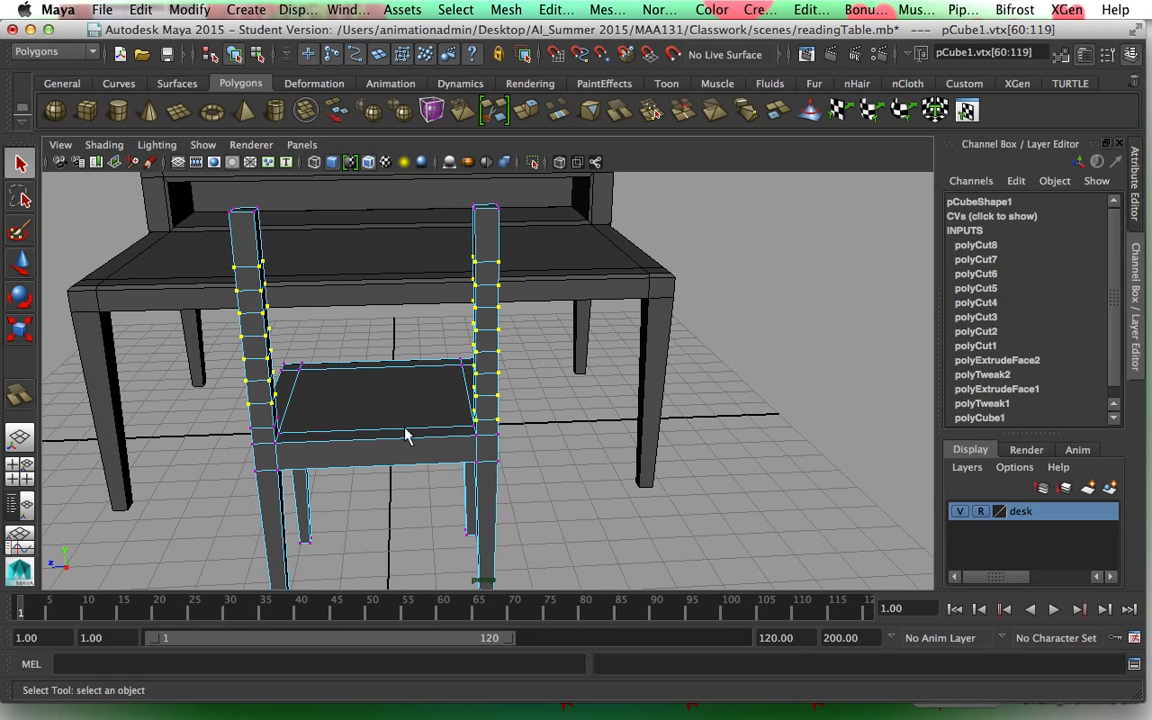
Try spreading the selected post vertices vertically by about 1.2 and raising them to about Y 6.12, and undo both changes.
left_click_drag(397, 471, 390, 450, "alt")
key("r")
left_click_drag(373, 322, 383, 417)
key("w")
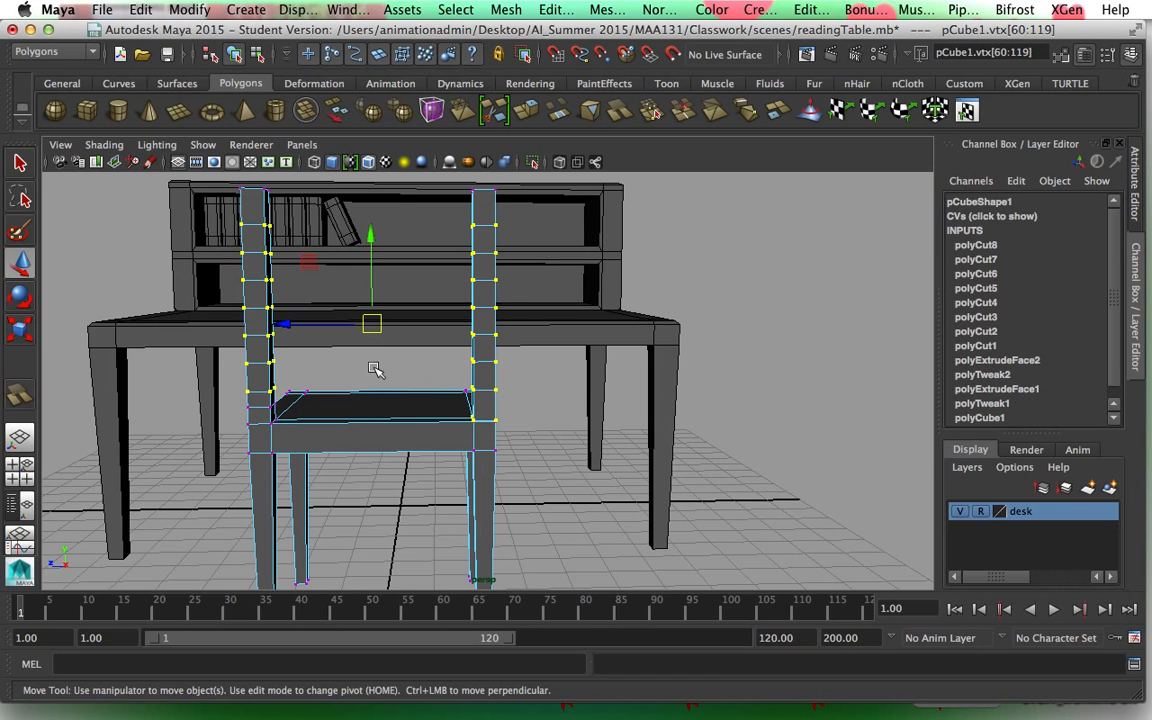
left_click_drag(373, 237, 372, 224)
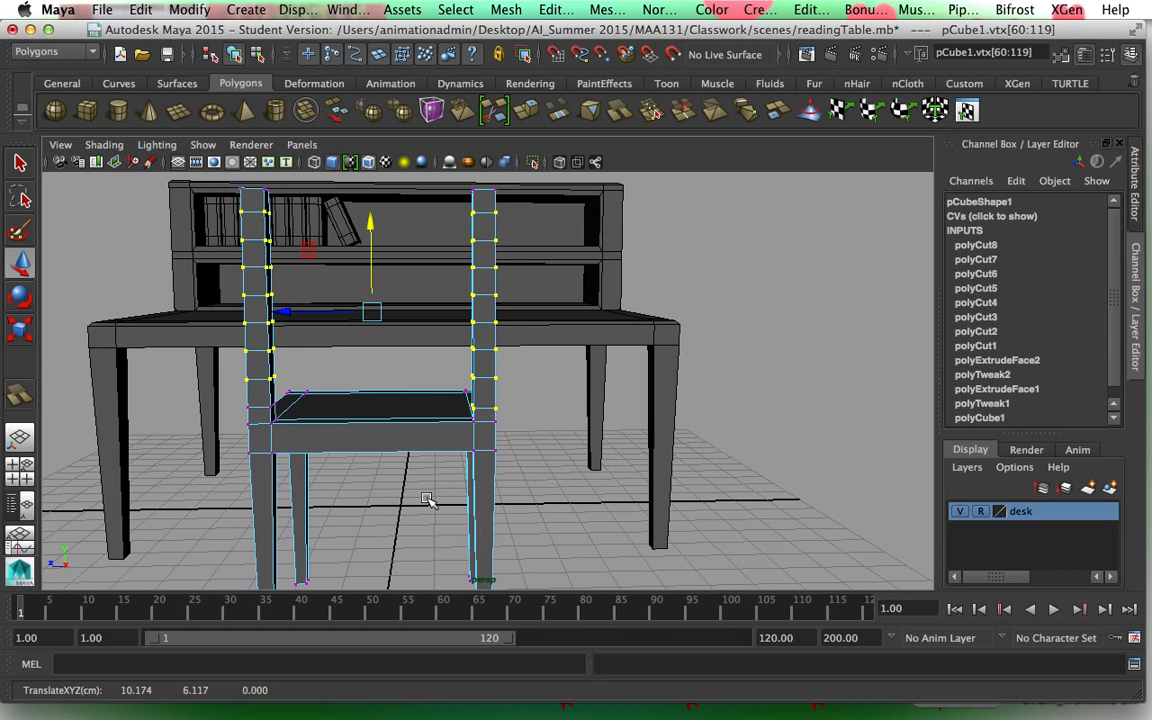
key("z")
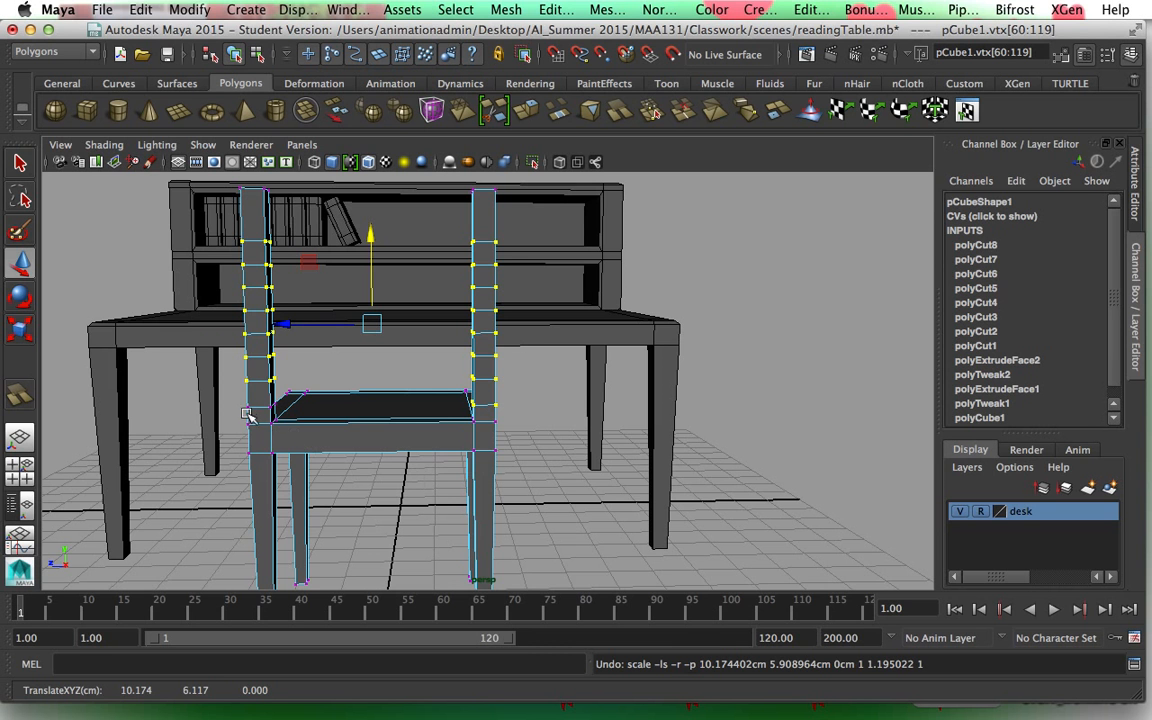
Add the post's missed lowest cut vertices to the selection, spread all the cuts vertically and raise them to about Y 6.25.
left_click_drag(355, 504, 516, 519, "alt")
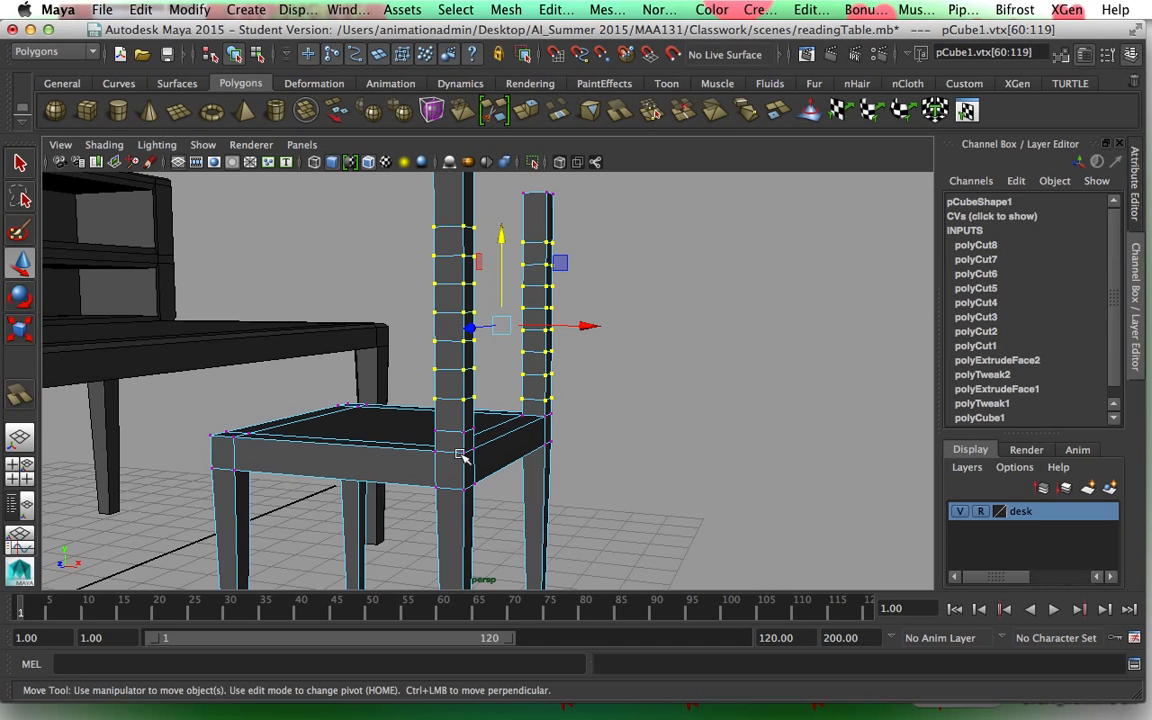
left_click_drag(407, 414, 486, 437, "shift")
left_click_drag(618, 510, 478, 512, "alt")
key("r")
left_click_drag(379, 411, 383, 416)
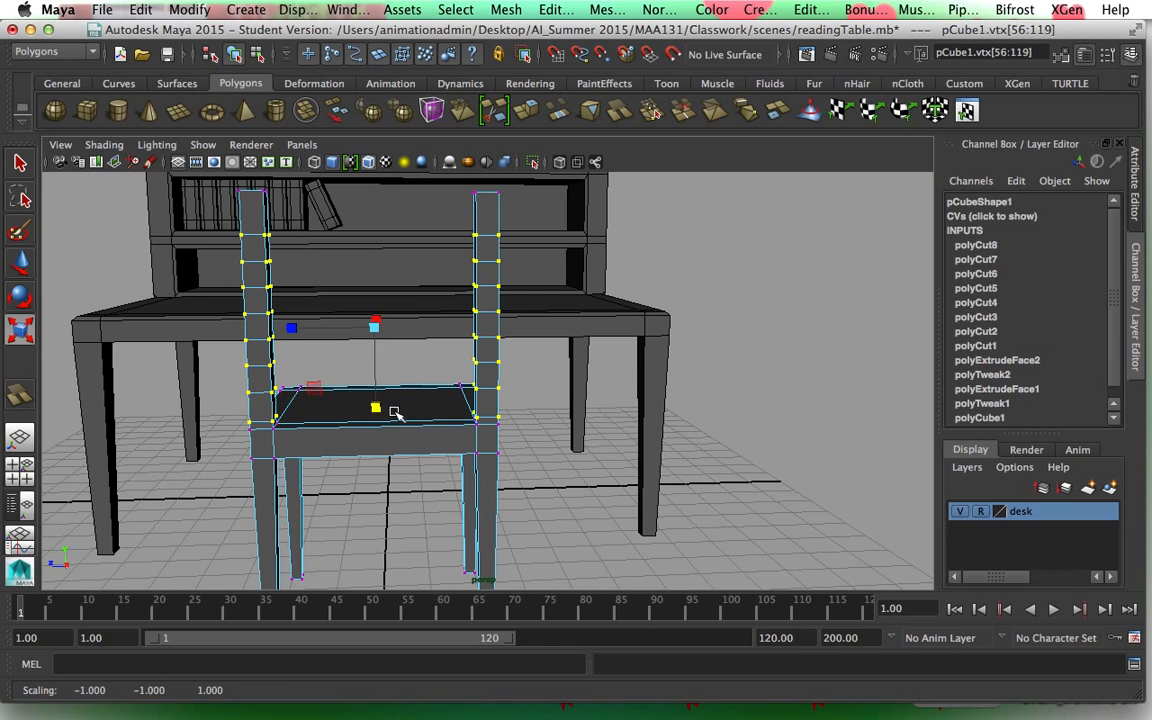
key("w")
left_click_drag(373, 252, 372, 219)
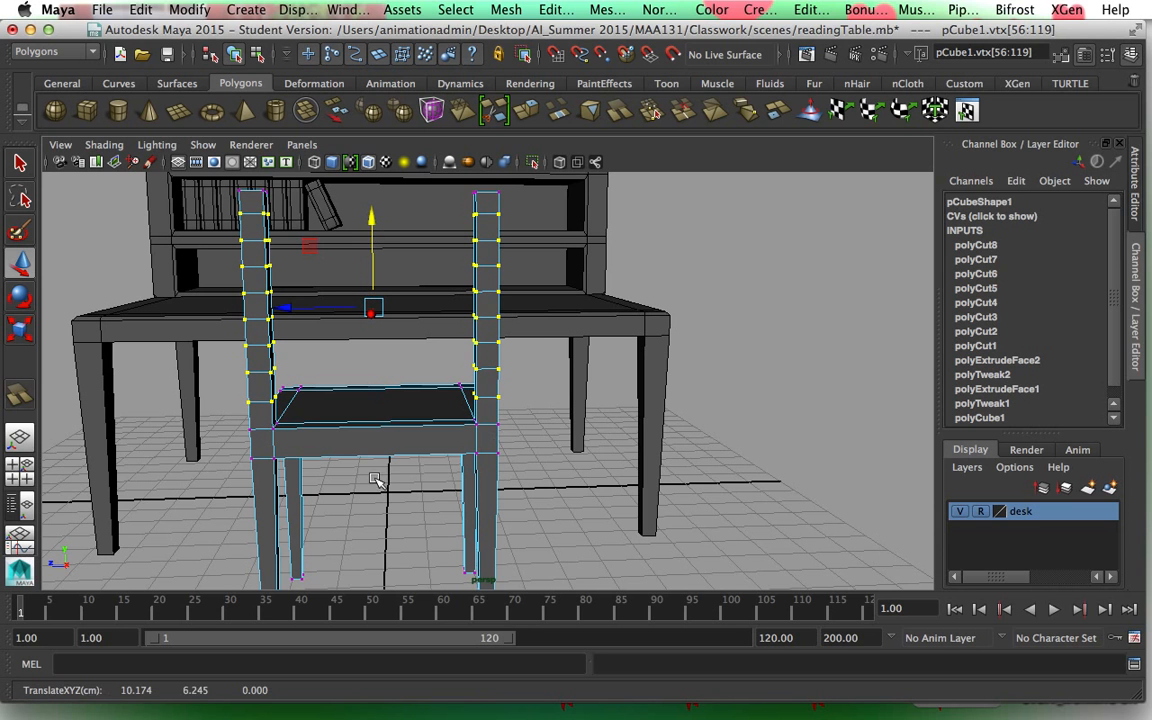
Switch the chair from vertex editing back to object mode and clear the selection.
left_click(463, 445)
right_click_drag(459, 431, 508, 337)
right_click_drag(458, 460, 520, 289)
right_click_drag(440, 433, 490, 286)
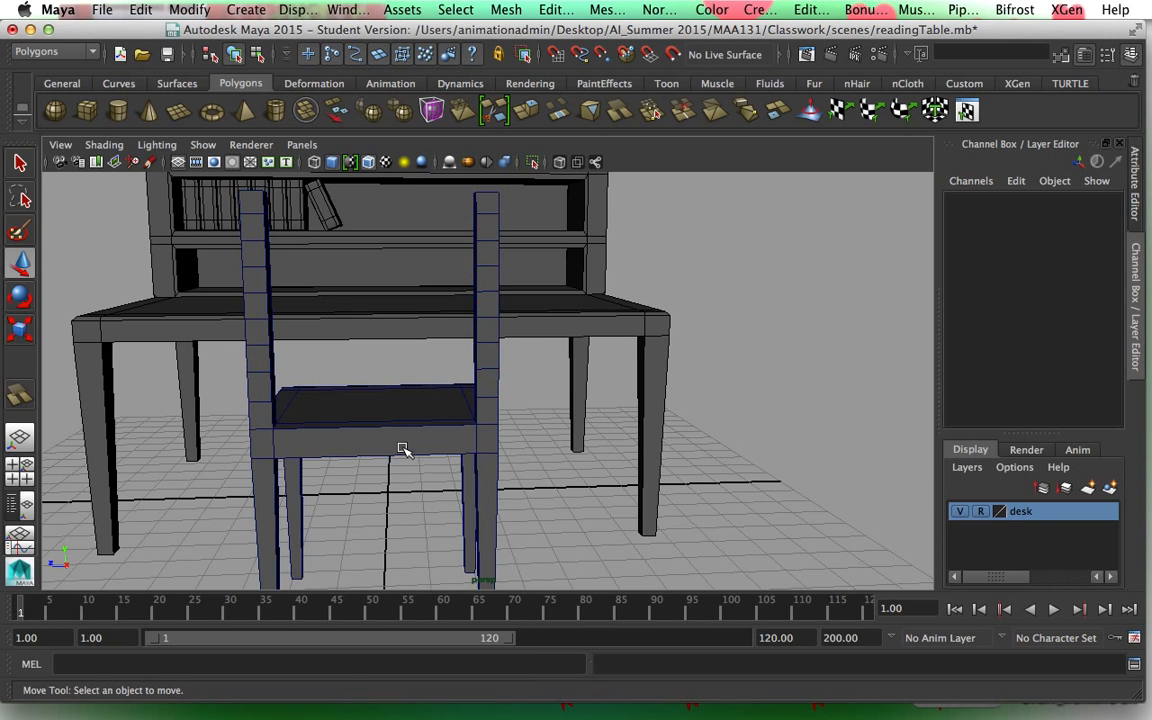
left_click(398, 450)
left_click(398, 518)
Select every other inner face along one back post, starting with the second segment from its upper end.
left_click_drag(404, 522, 505, 500, "alt")
left_click_drag(444, 347, 470, 342, "alt")
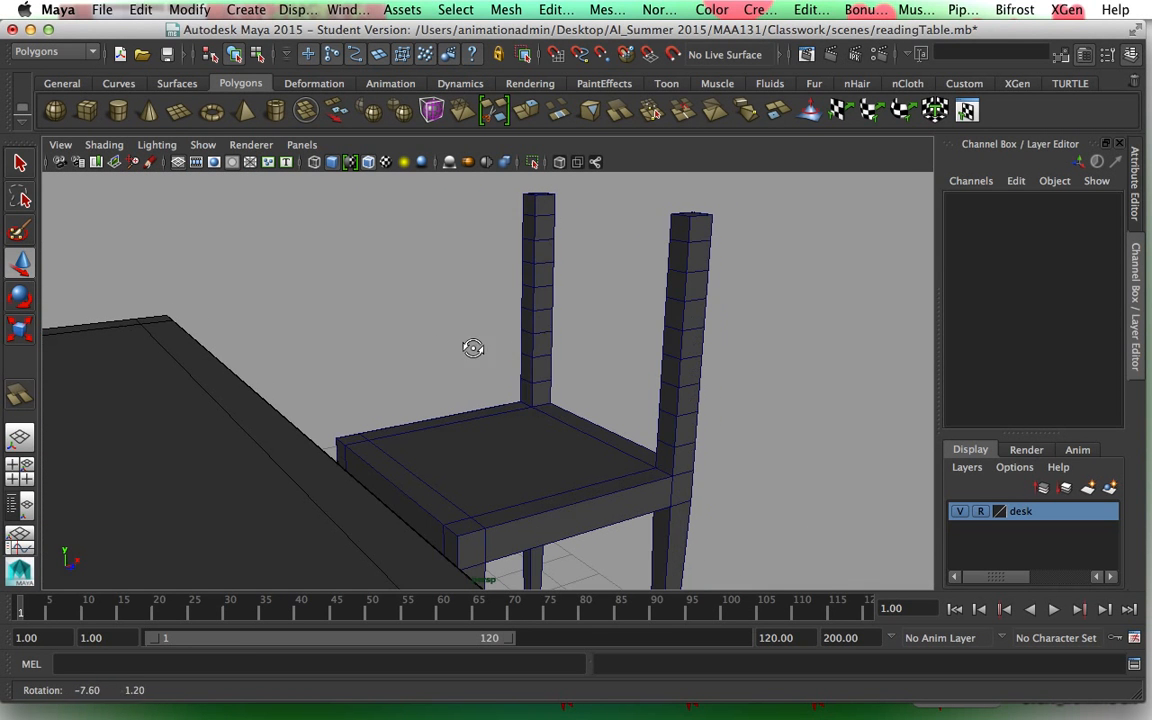
left_click_drag(580, 289, 602, 327, "alt")
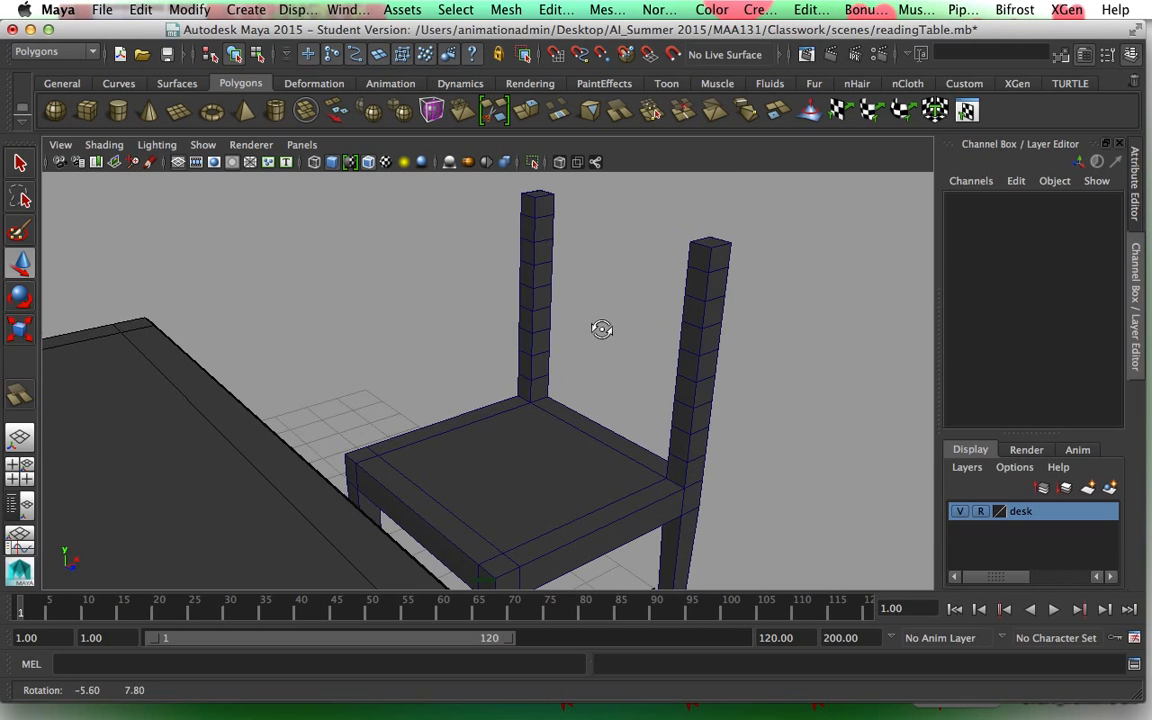
scroll(565, 285, "up", 5)
middle_click_drag(563, 281, 441, 438, "alt")
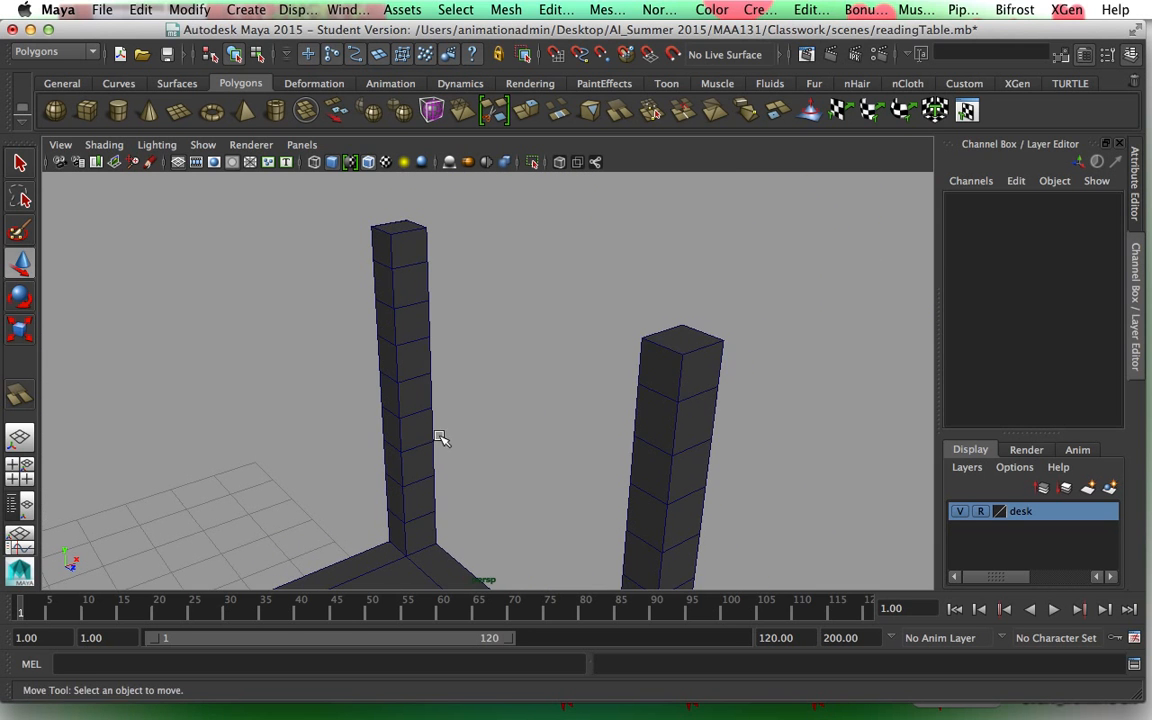
right_click_drag(416, 300, 413, 345)
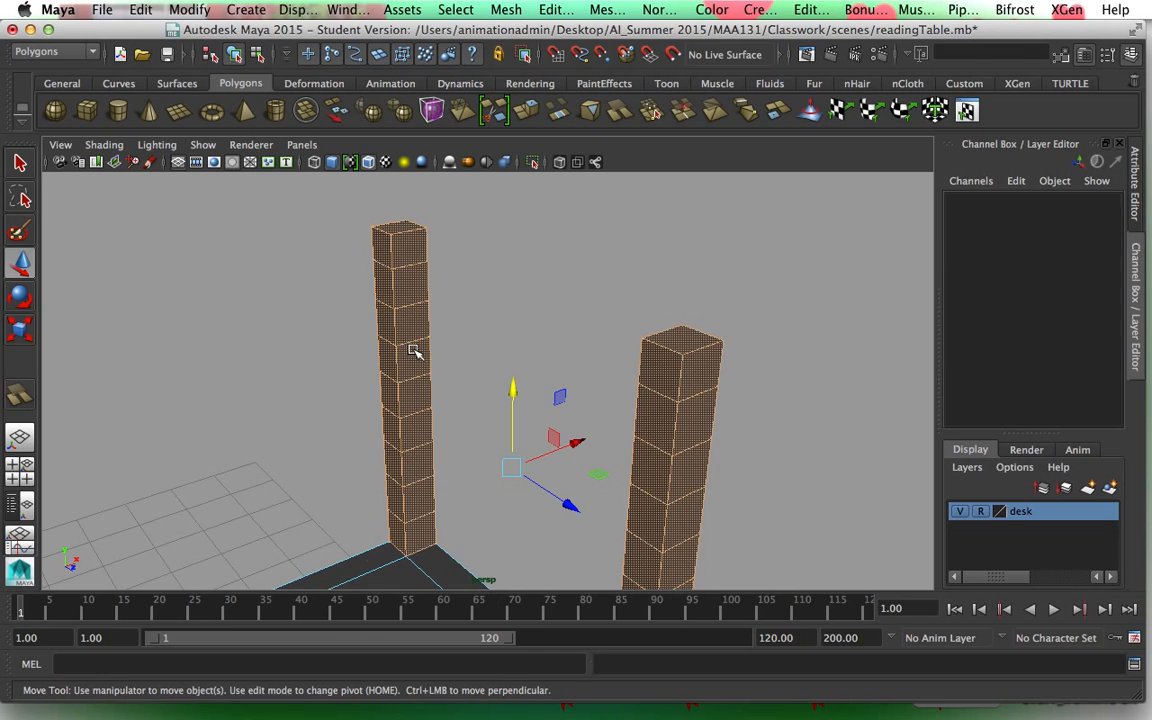
left_click(418, 288)
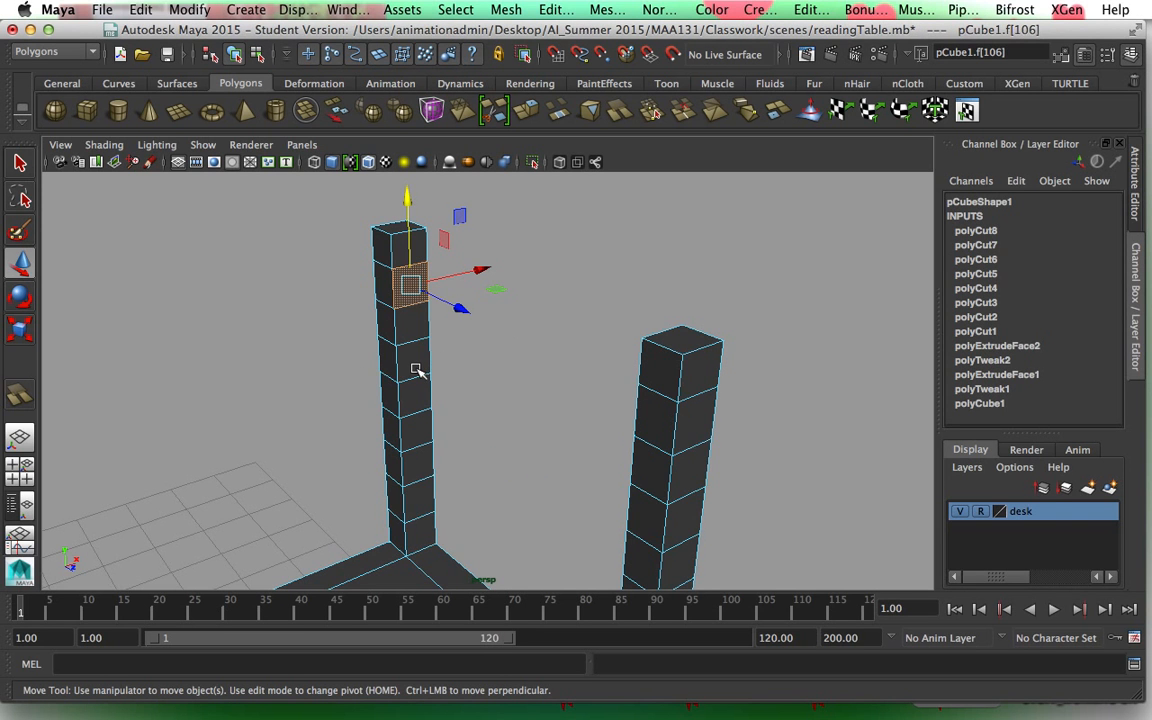
left_click(418, 370, "shift")
left_click(417, 432, "shift")
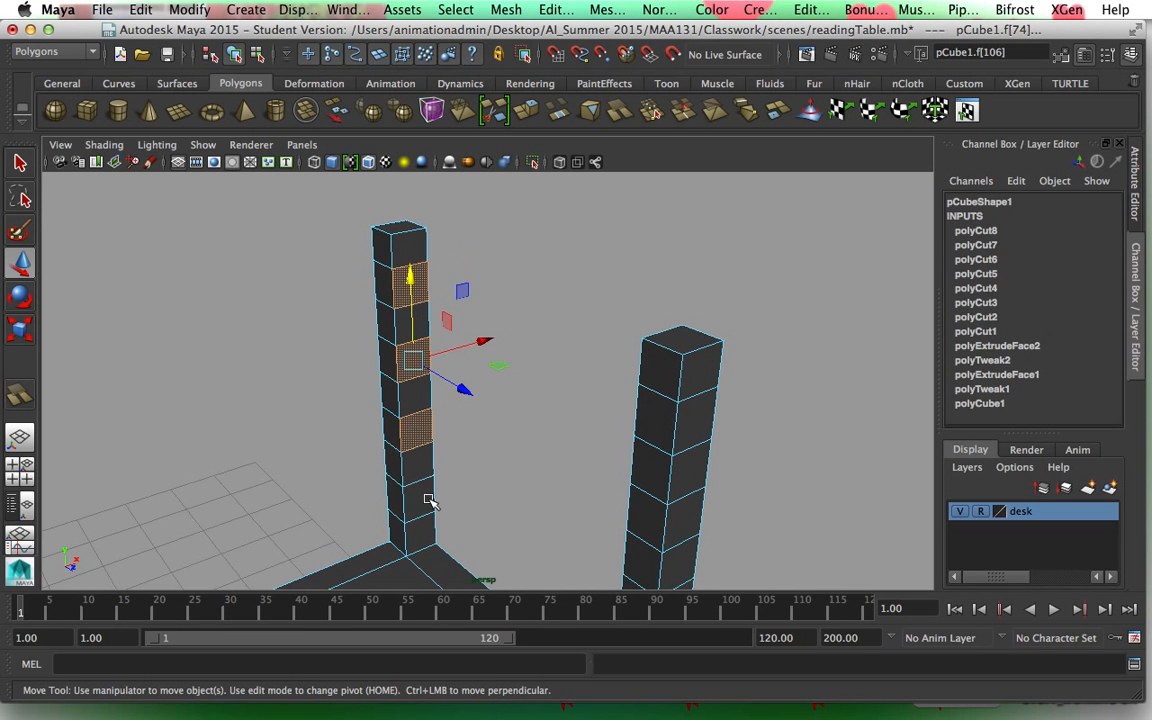
Add the four matching inner faces on the other back post to the selection and delete all the selected faces.
left_click_drag(478, 532, 500, 388, "alt")
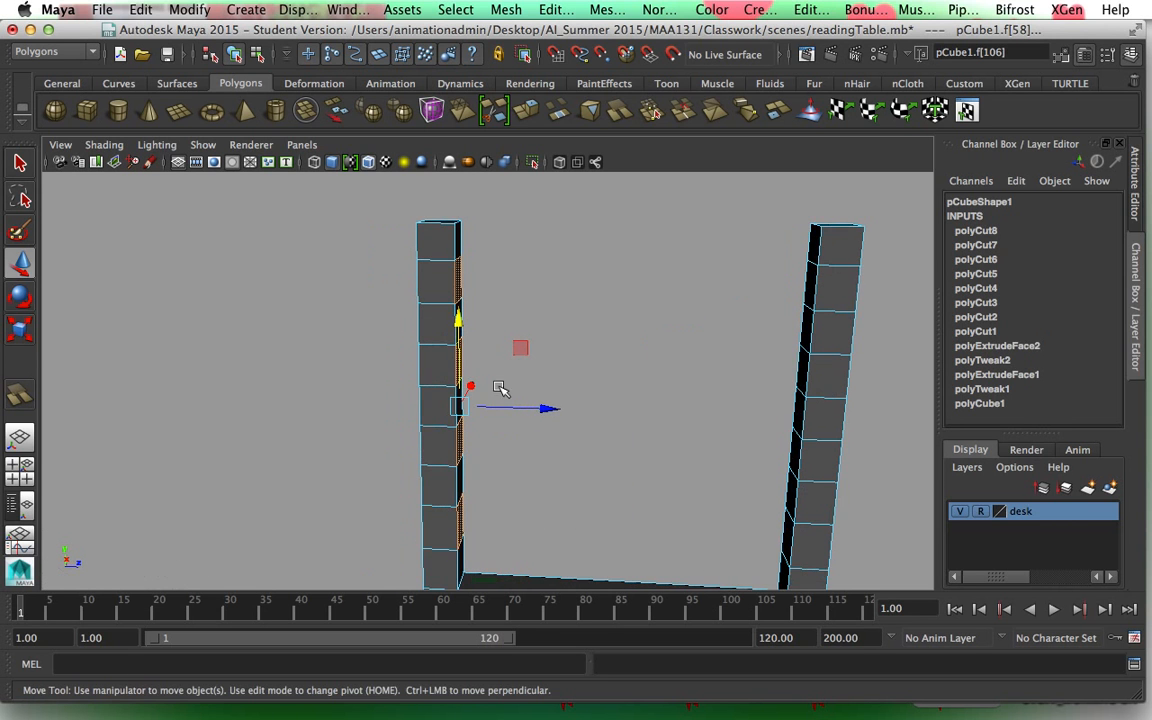
left_click_drag(694, 391, 759, 399, "alt")
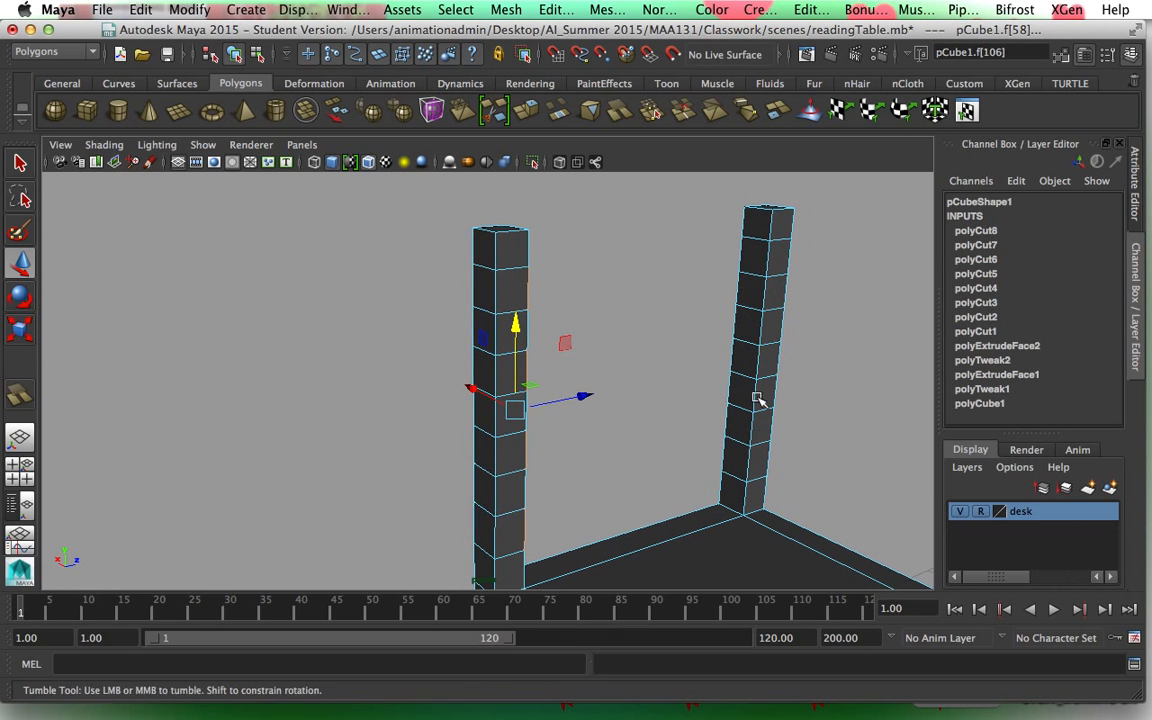
left_click(753, 262)
left_click(750, 326, "shift")
left_click(740, 397, "shift")
left_click(738, 463, "shift")
key("Delete")
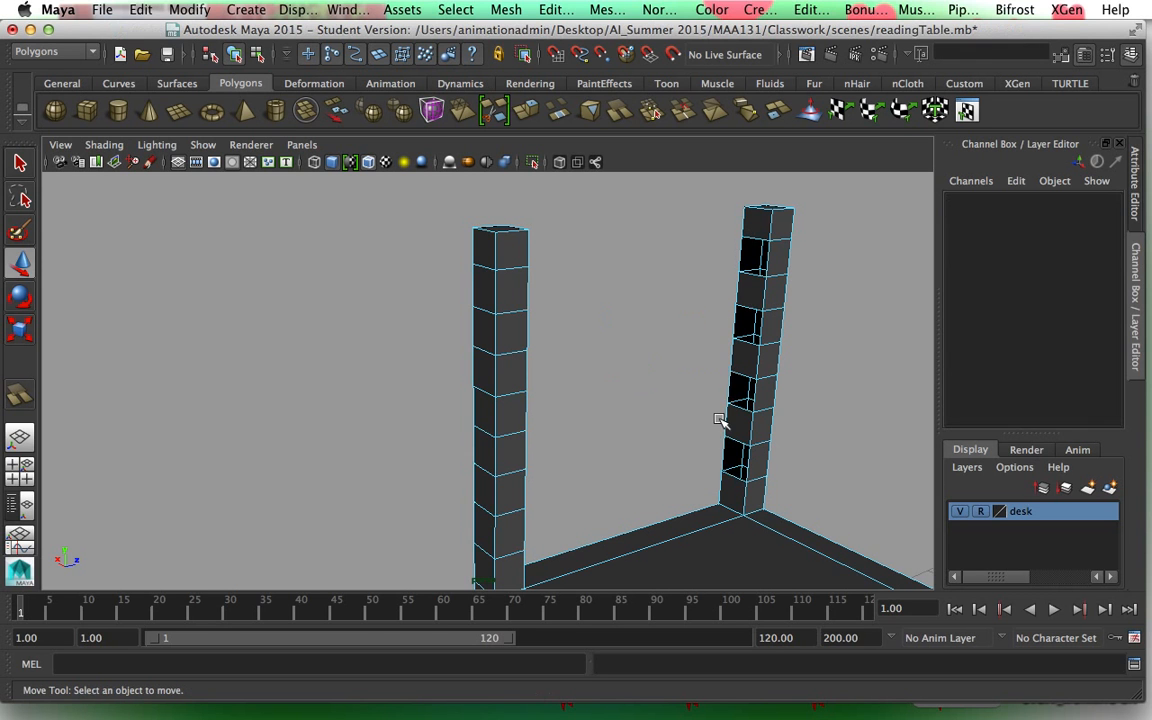
Select the border edges of the uppermost opening on both back posts.
left_click_drag(586, 427, 418, 377, "alt")
right_click_drag(397, 323, 391, 263)
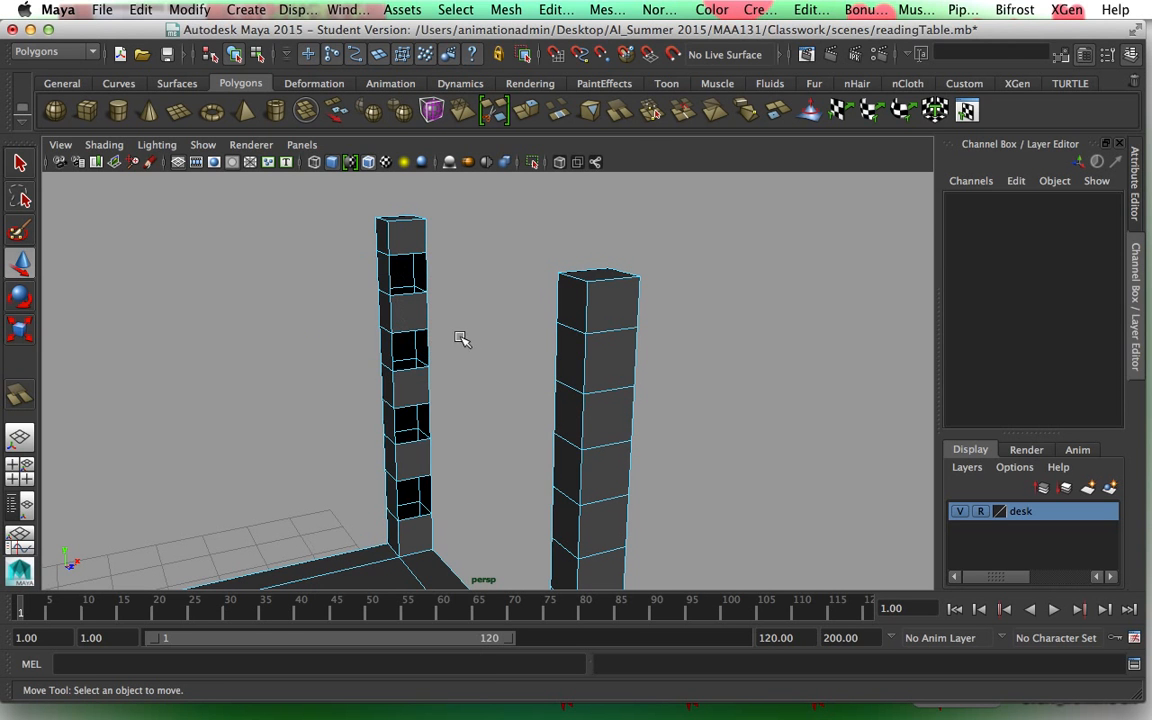
left_click(429, 276)
left_click_drag(463, 417, 663, 404, "alt")
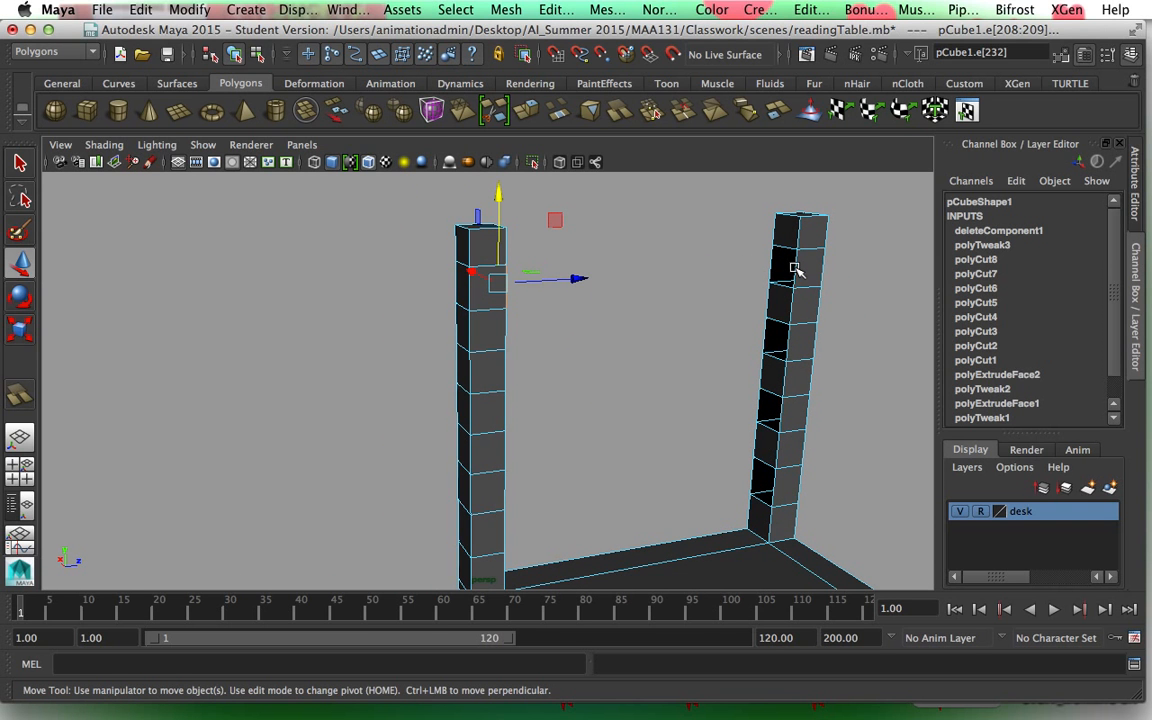
left_click_drag(658, 378, 543, 373, "alt")
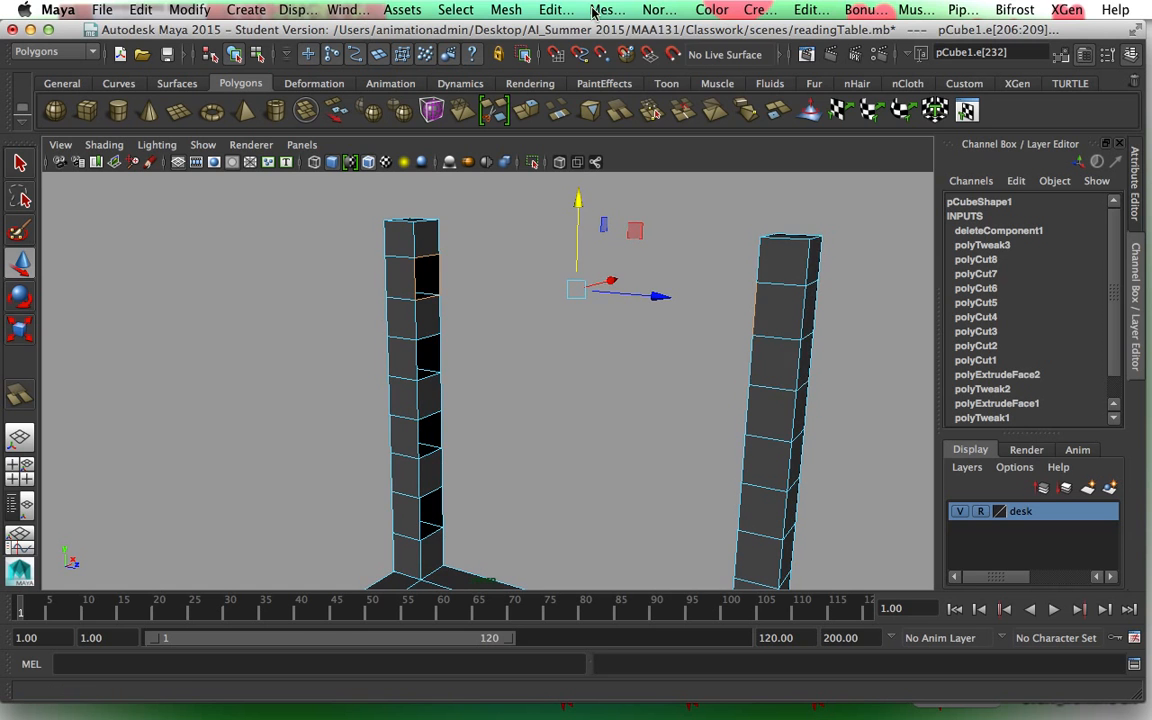
Try joining the uppermost openings with the Bridge Tool, and undo the bridge.
left_click(607, 10)
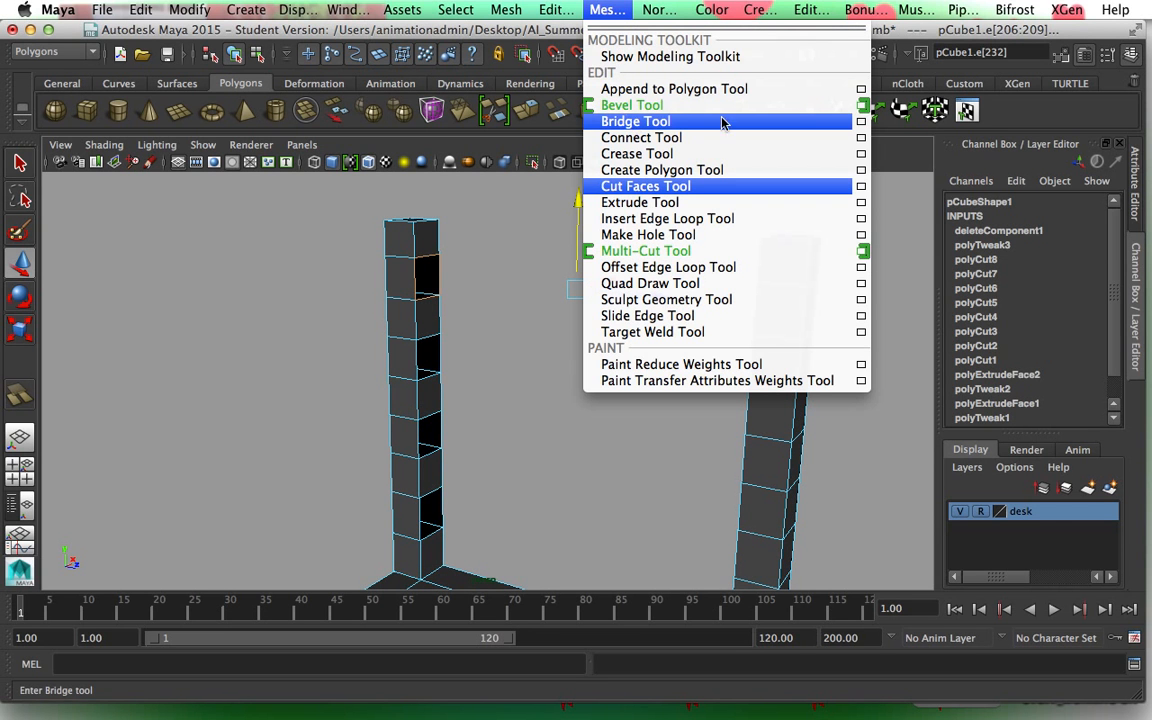
left_click(861, 123)
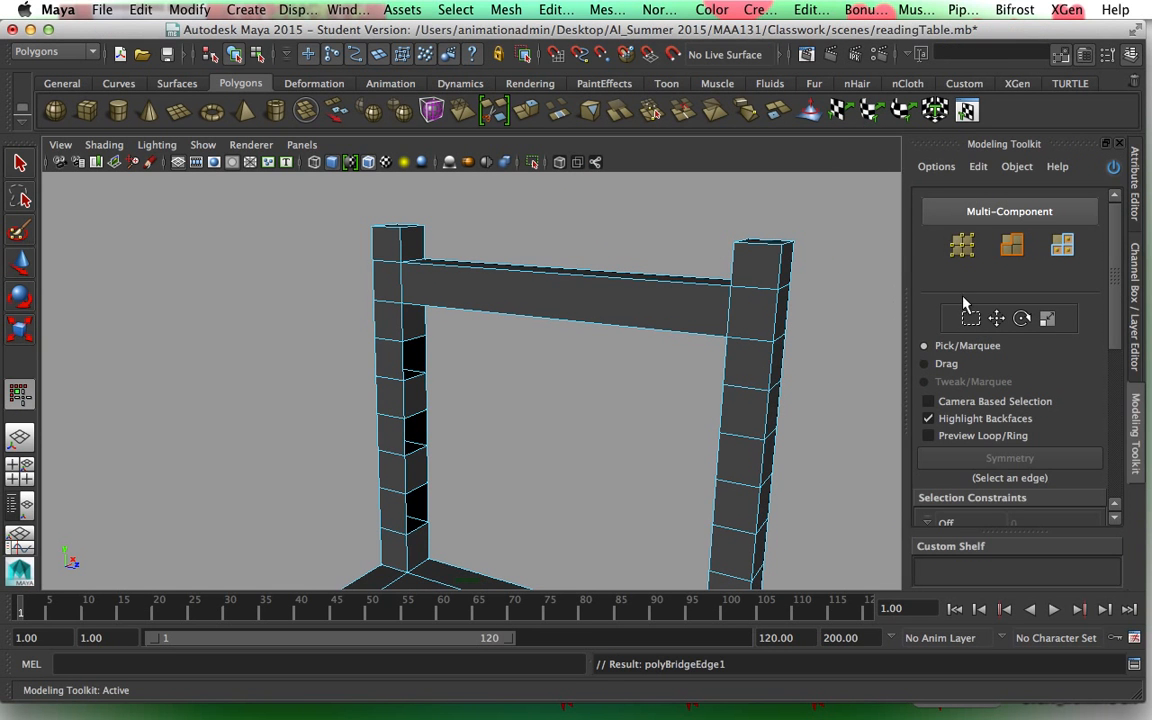
key("ctrl+z")
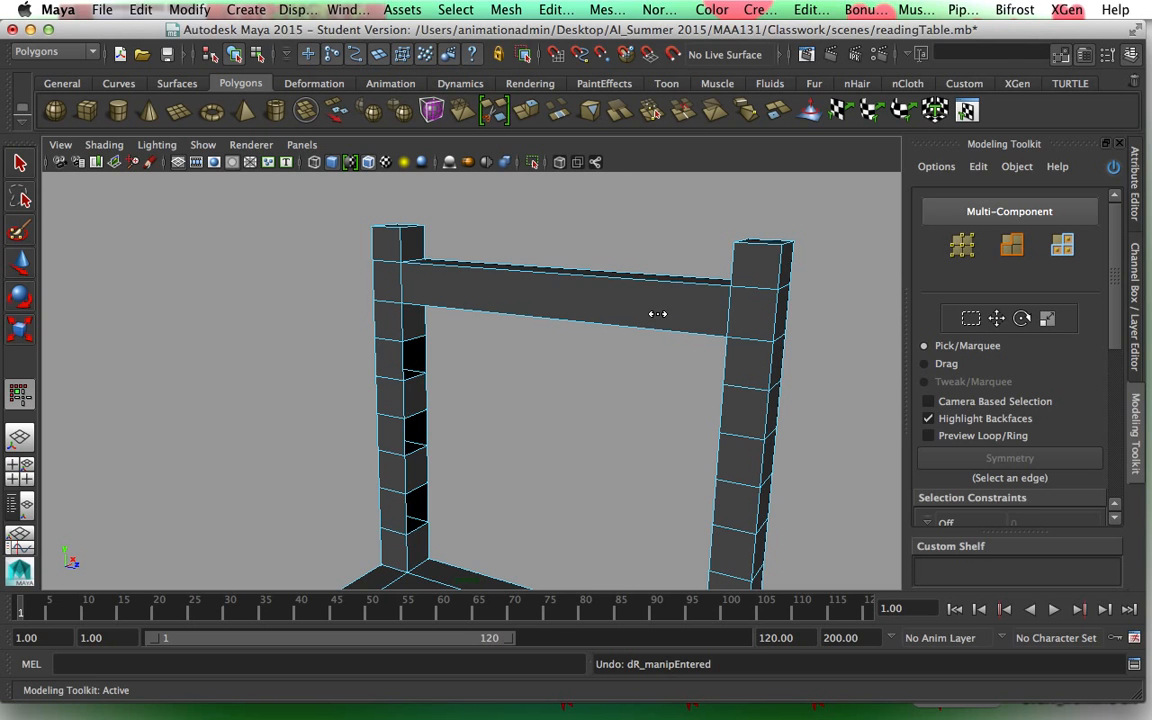
key("ctrl+z")
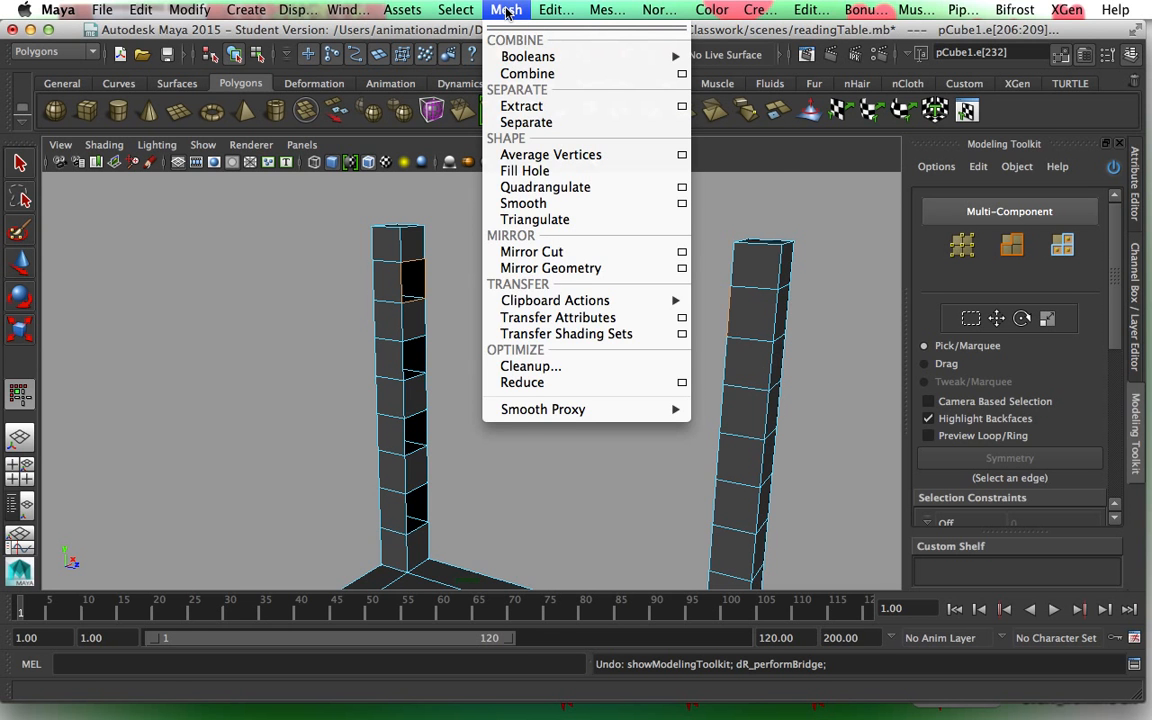
Bridge the uppermost openings along a linear path with 6 divisions, after trying and undoing a bridge with 1 division.
mouse_move(558, 12)
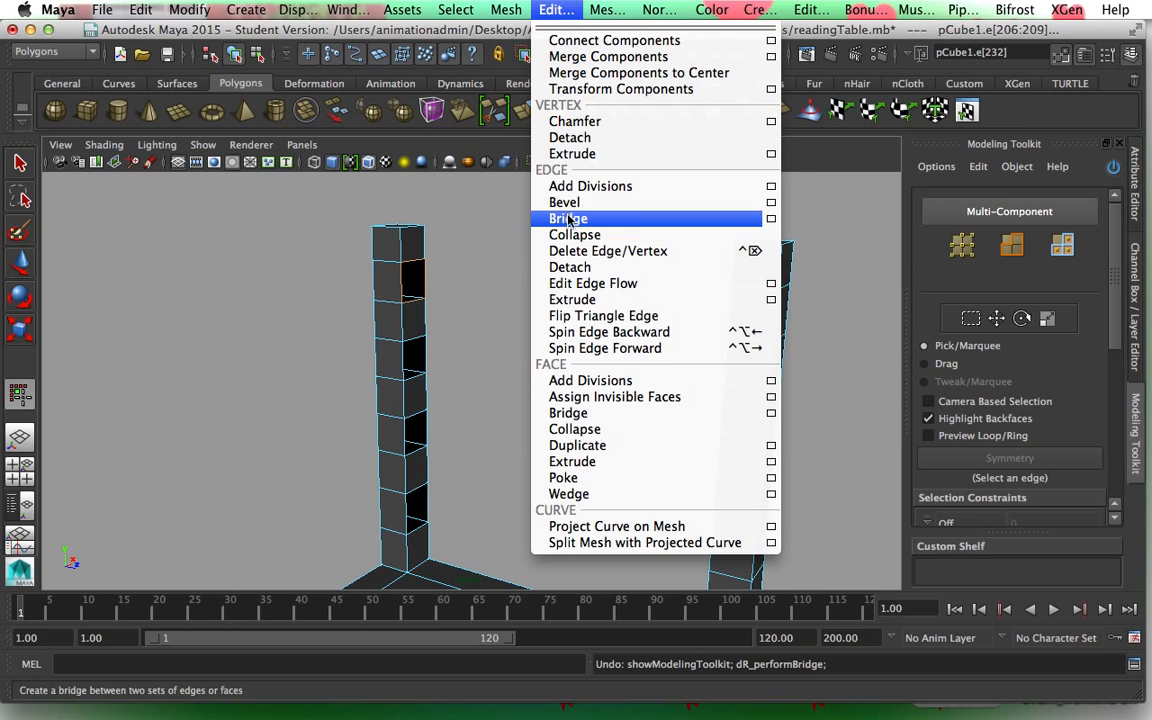
left_click(771, 219)
left_click_drag(760, 40, 835, 40)
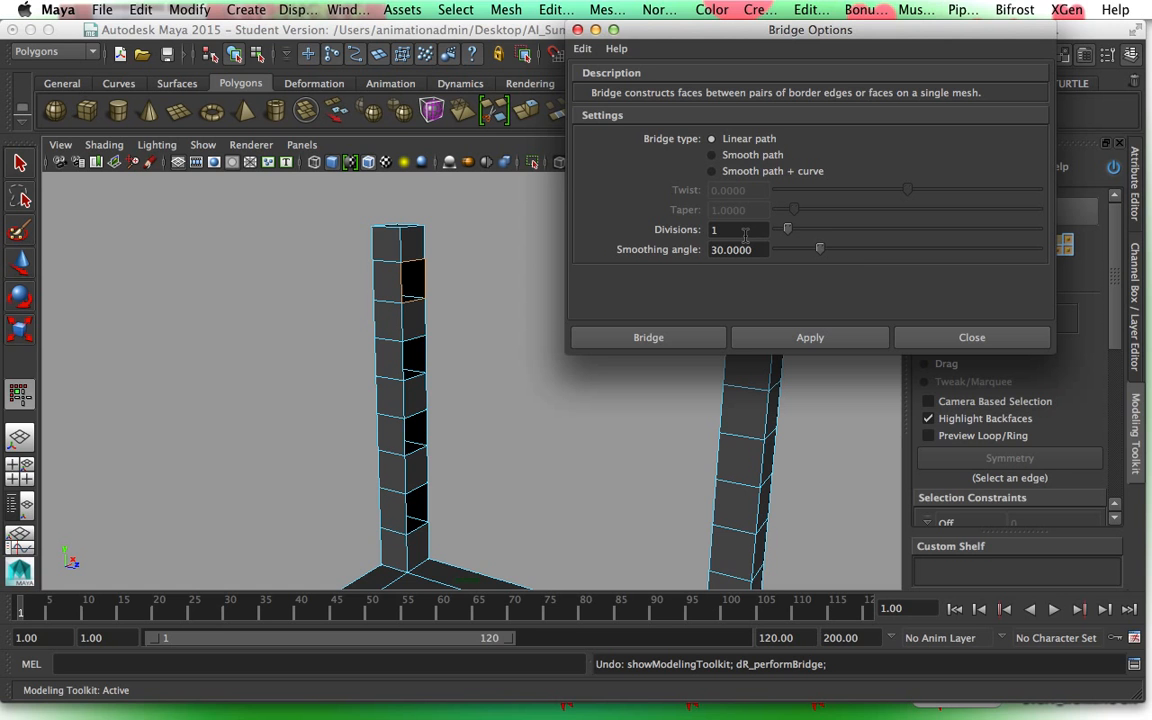
left_click(810, 338)
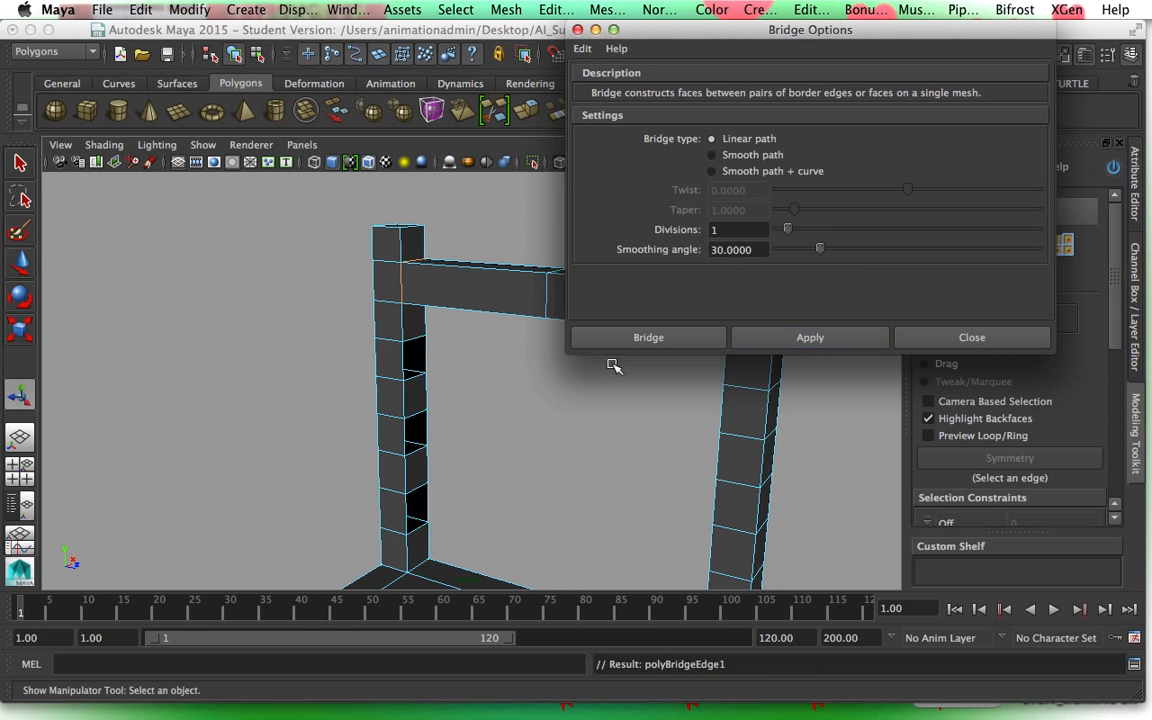
left_click_drag(672, 27, 786, 32)
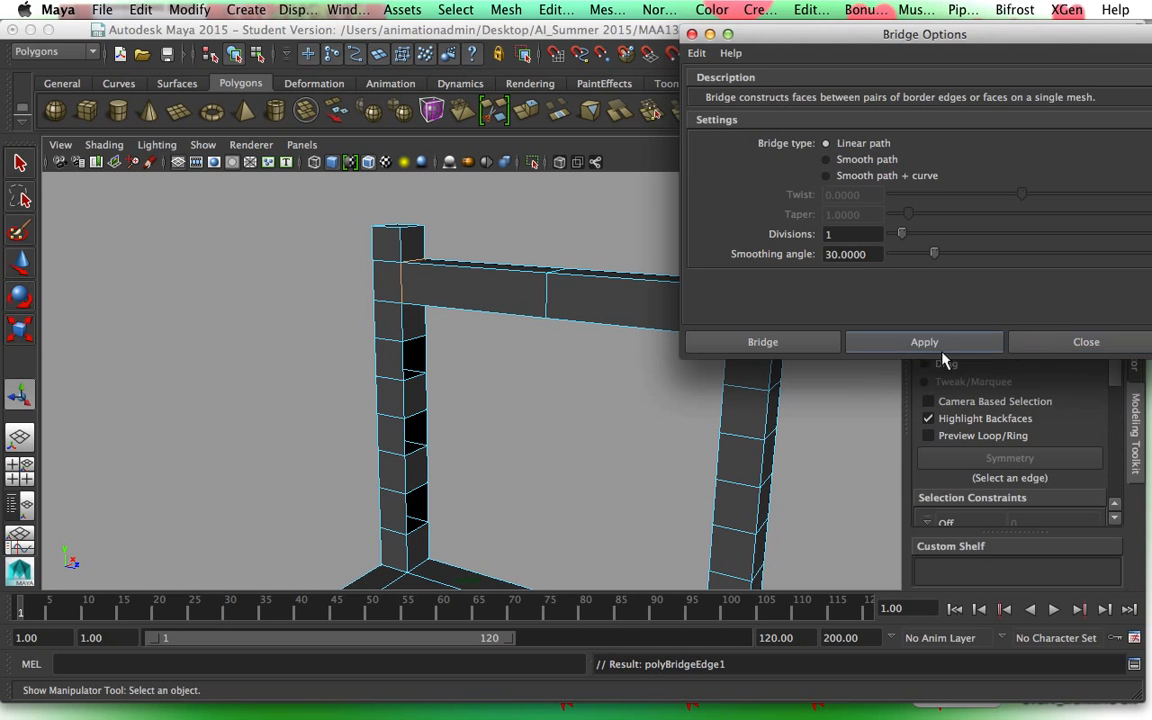
left_click(840, 438)
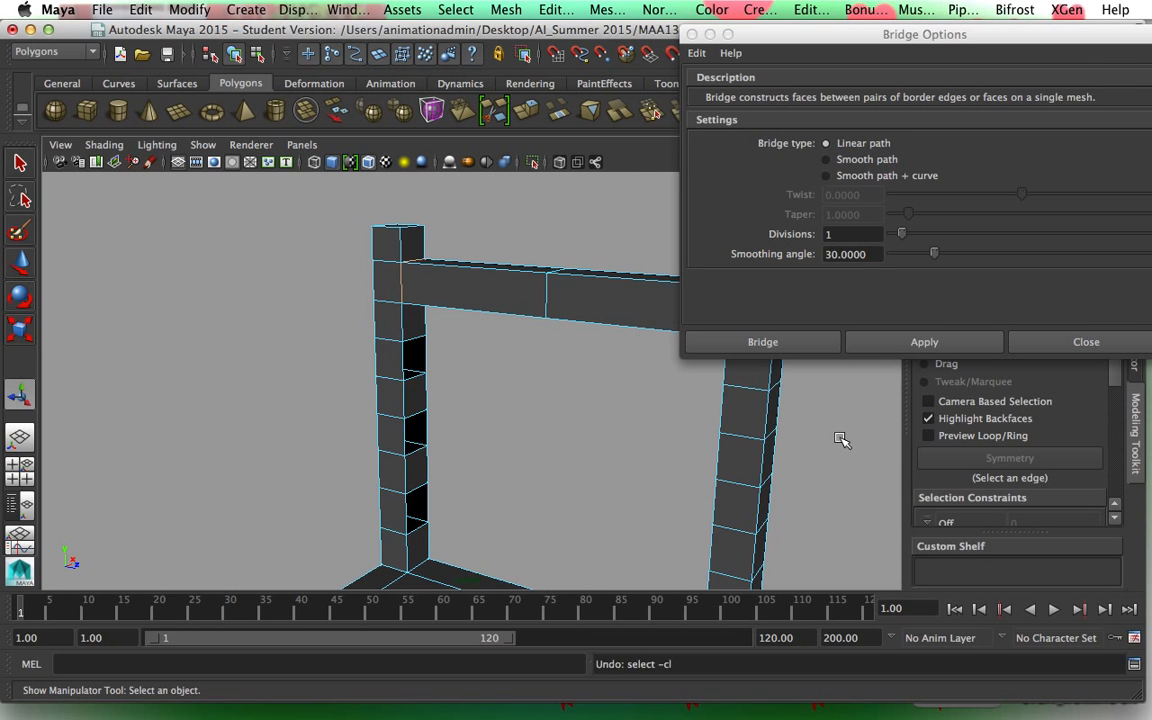
key("super+z")
double_click(835, 234)
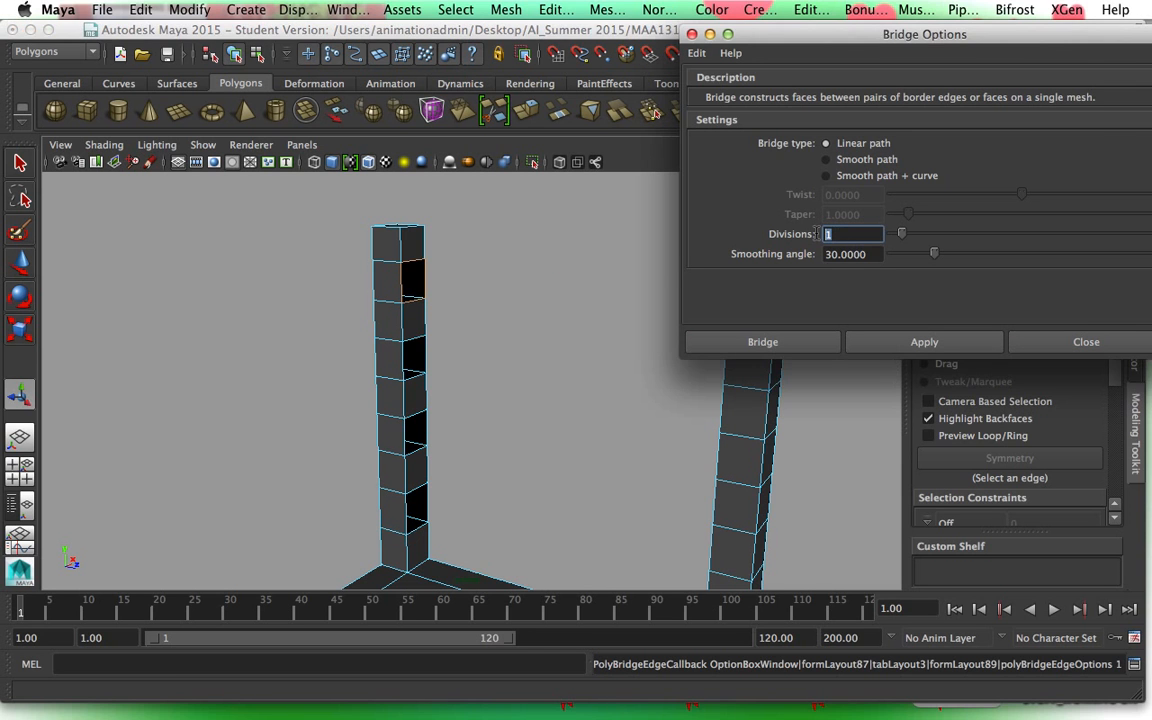
type("6")
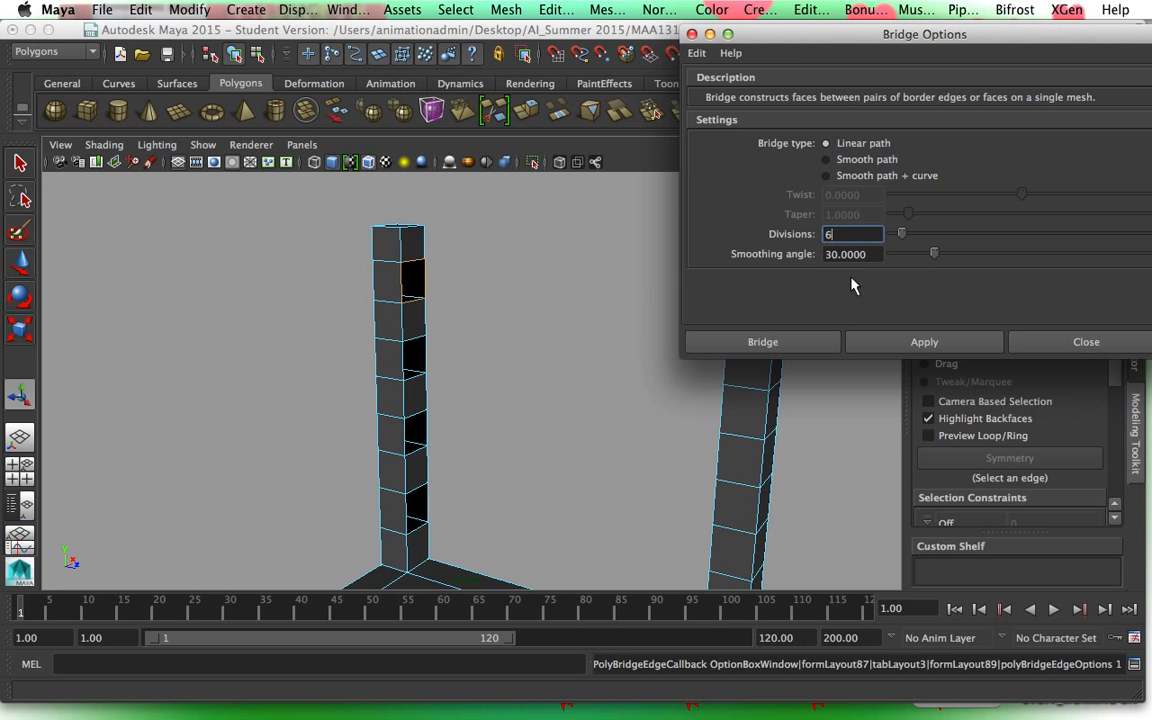
left_click(925, 345)
left_click(1029, 342)
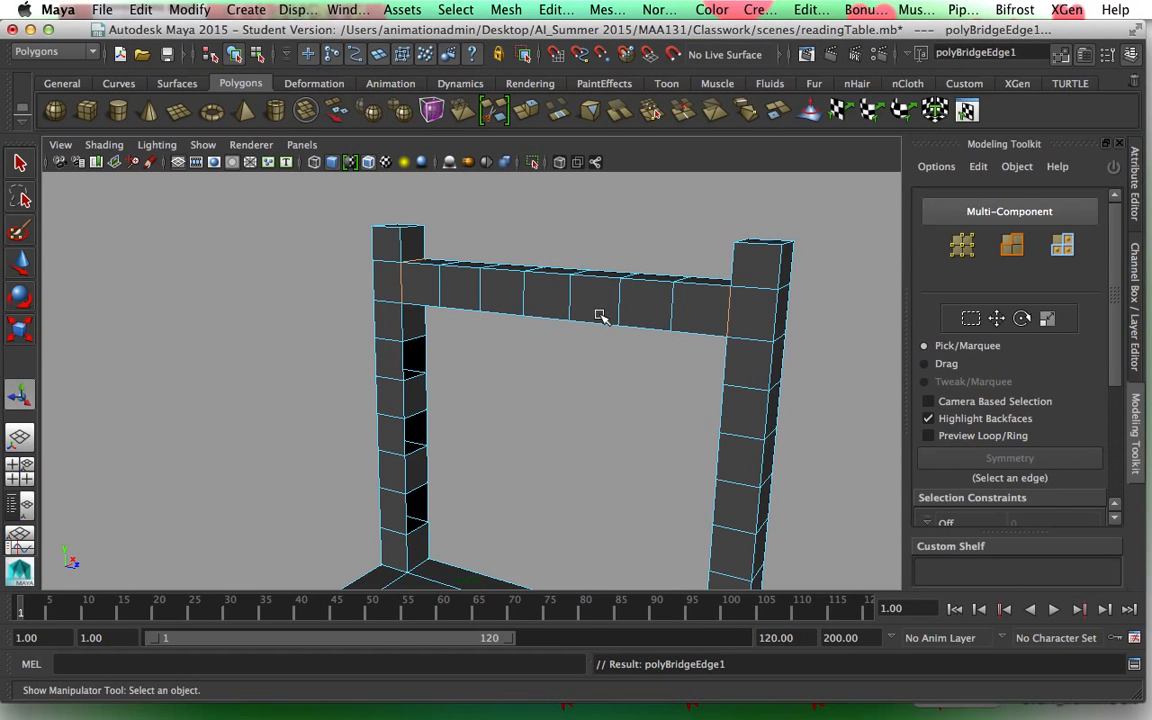
Select the border edges of the second opening on both posts and repeat the bridge to form the second slat.
mouse_move(550, 427)
left_mouse_down("alt")
mouse_move(491, 435)
mouse_move(532, 419)
left_mouse_up("alt")
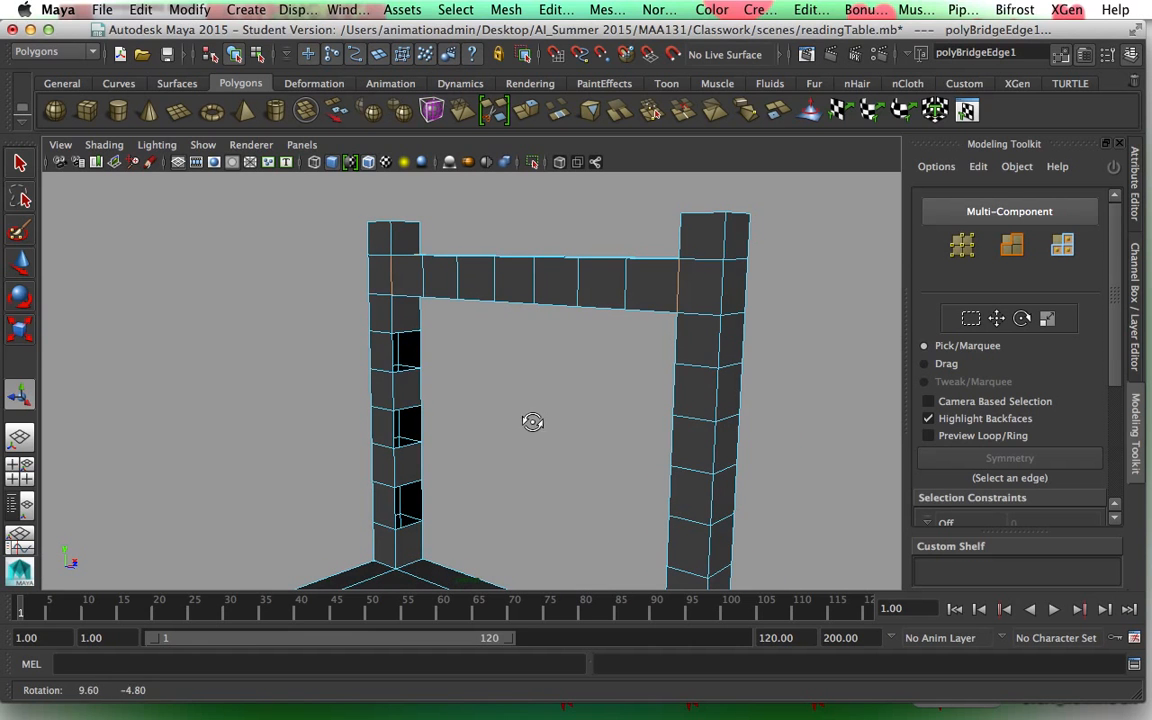
left_click(412, 340)
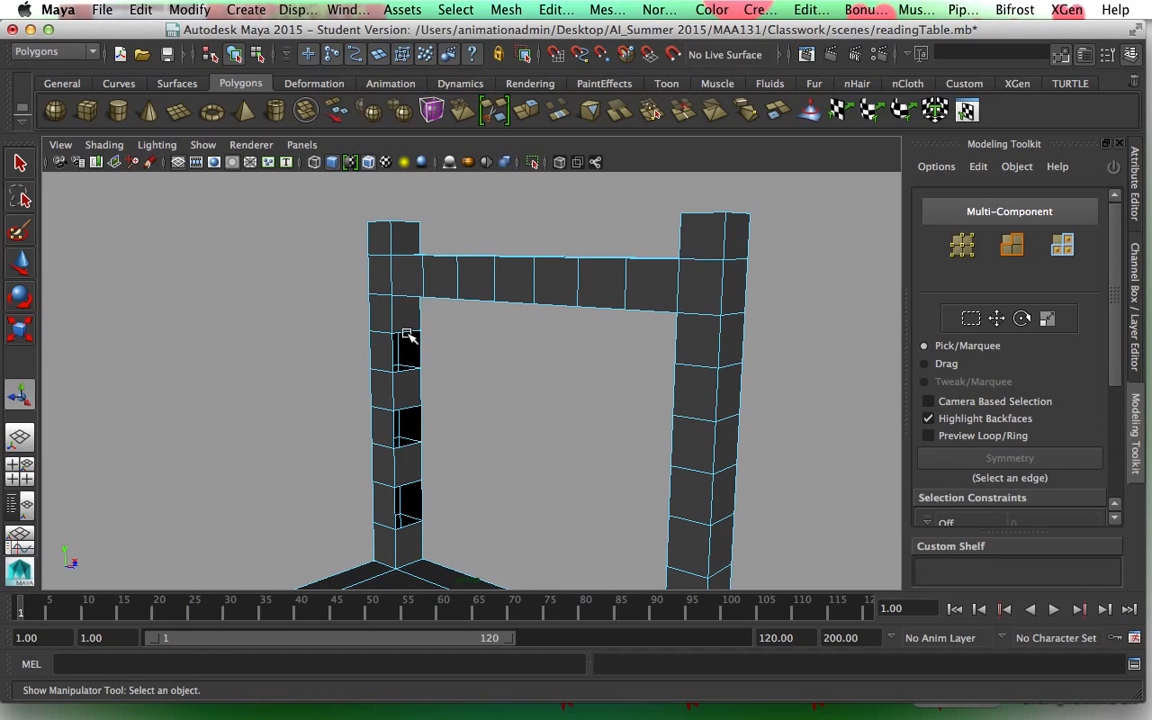
right_click_drag(367, 300, 370, 250)
double_click(393, 343)
left_click_drag(466, 437, 722, 333, "alt")
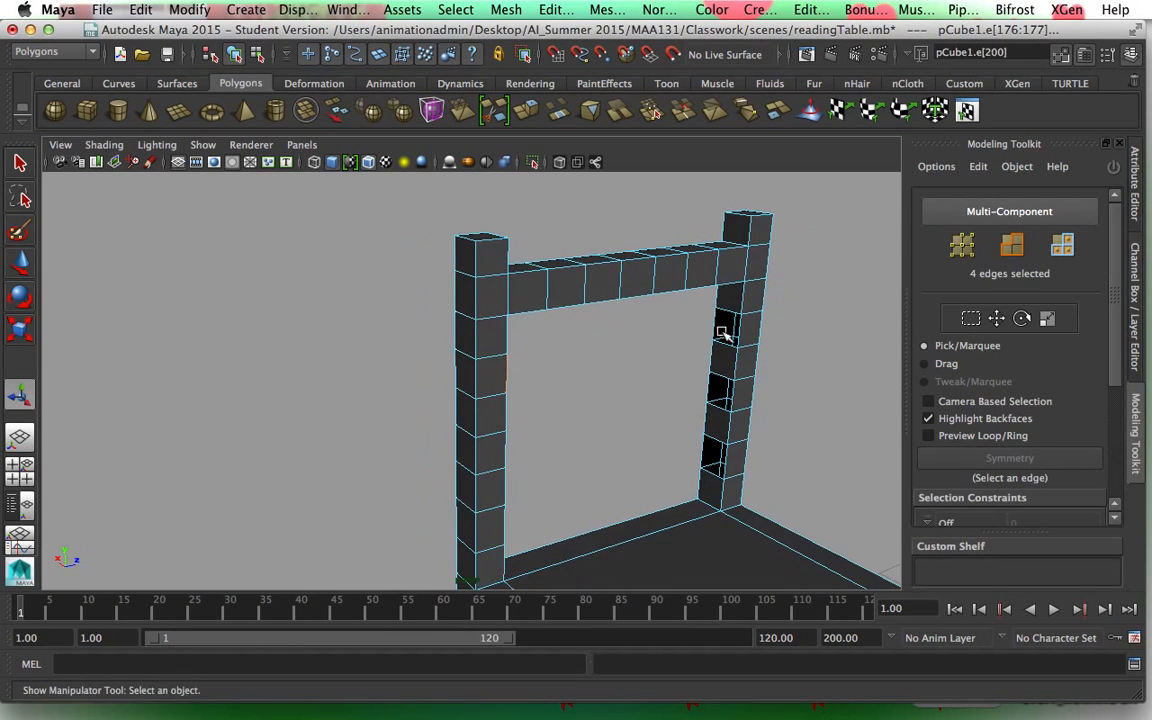
double_click(724, 312, "shift")
key("g")
Select the border edges of the third opening on both posts and bridge them with the same settings.
left_click_drag(622, 427, 709, 427, "alt")
double_click(407, 405)
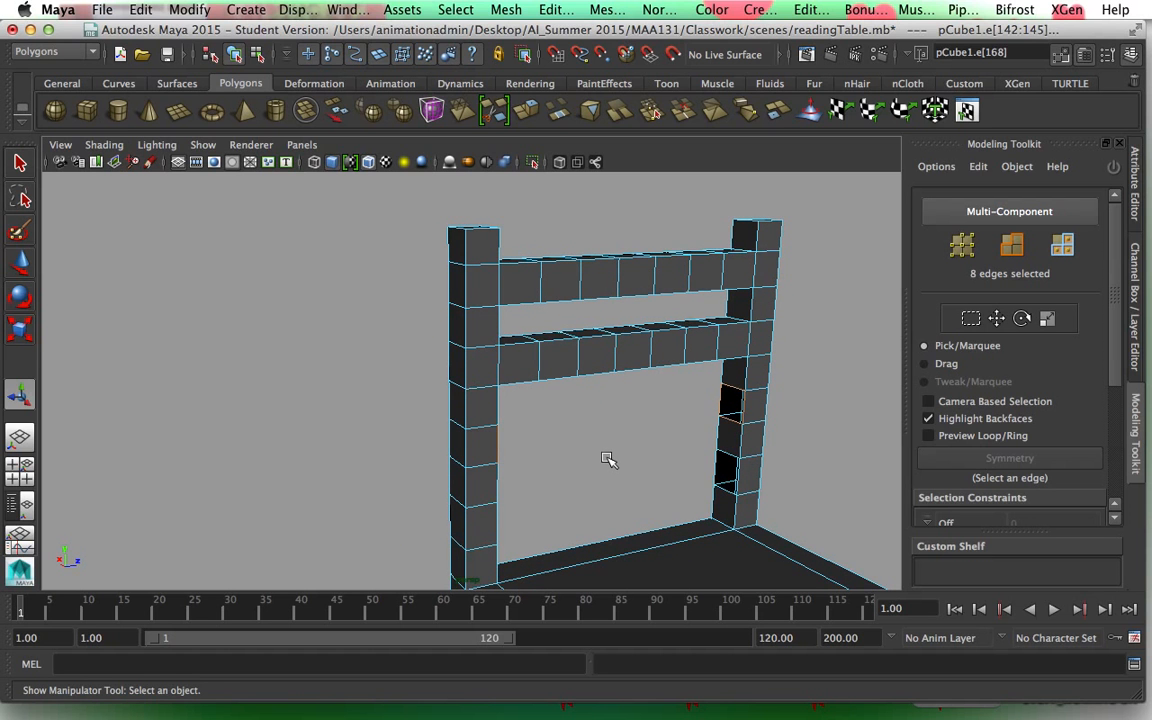
key("g")
Build the lowest backrest slat by bridging the border edges of the last opening on both posts.
left_click_drag(591, 489, 445, 496, "alt")
double_click(427, 496)
left_click_drag(578, 532, 718, 381, "alt")
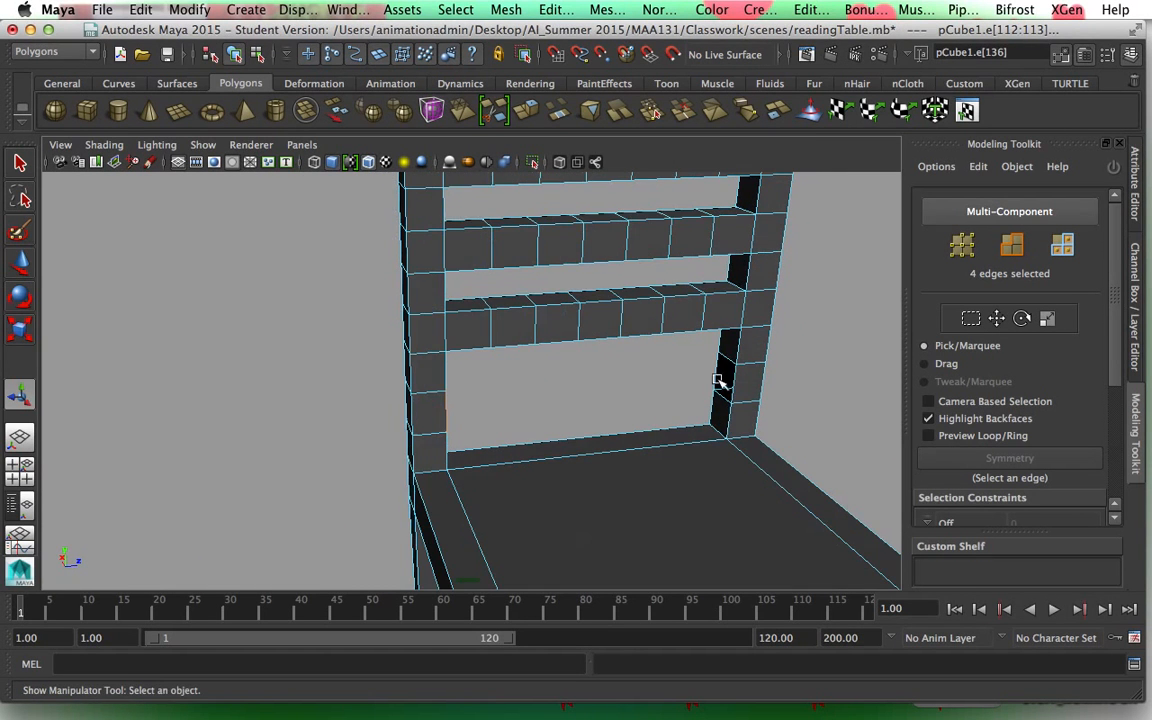
double_click(728, 364, "shift")
key("g")
Examine the slatted backrest from several angles and frame the chair in the top view.
left_click_drag(805, 420, 460, 380, "alt")
scroll(630, 412, "down", 5)
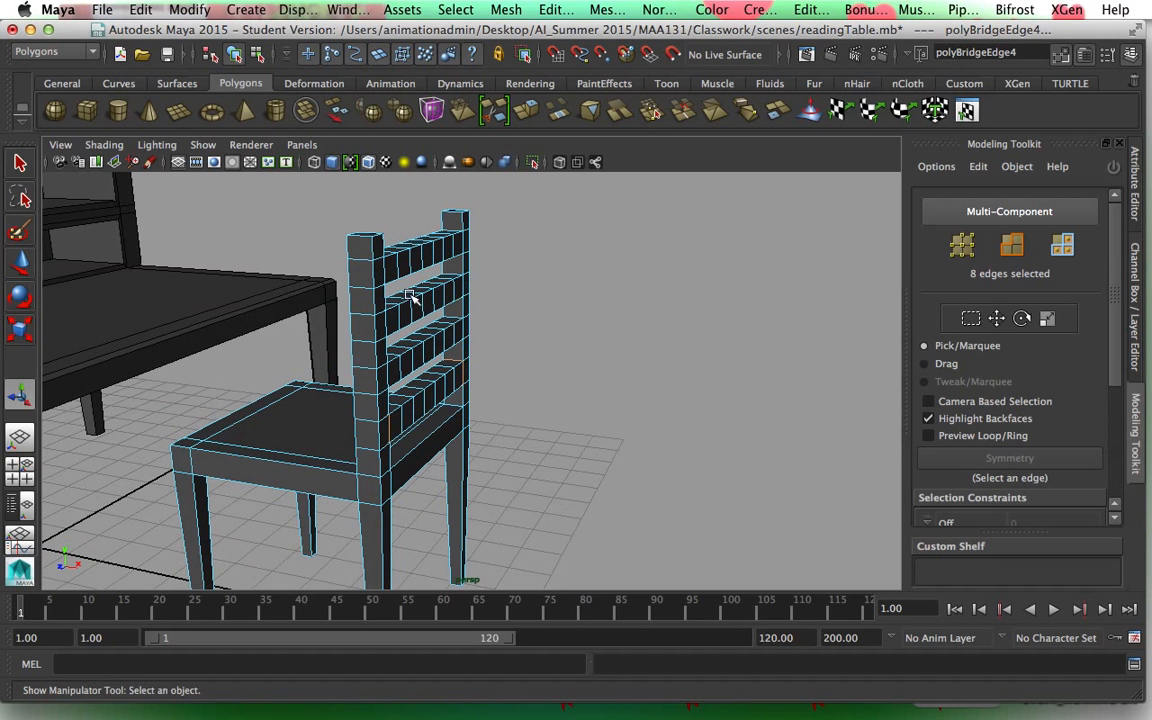
left_click_drag(410, 326, 528, 356, "alt")
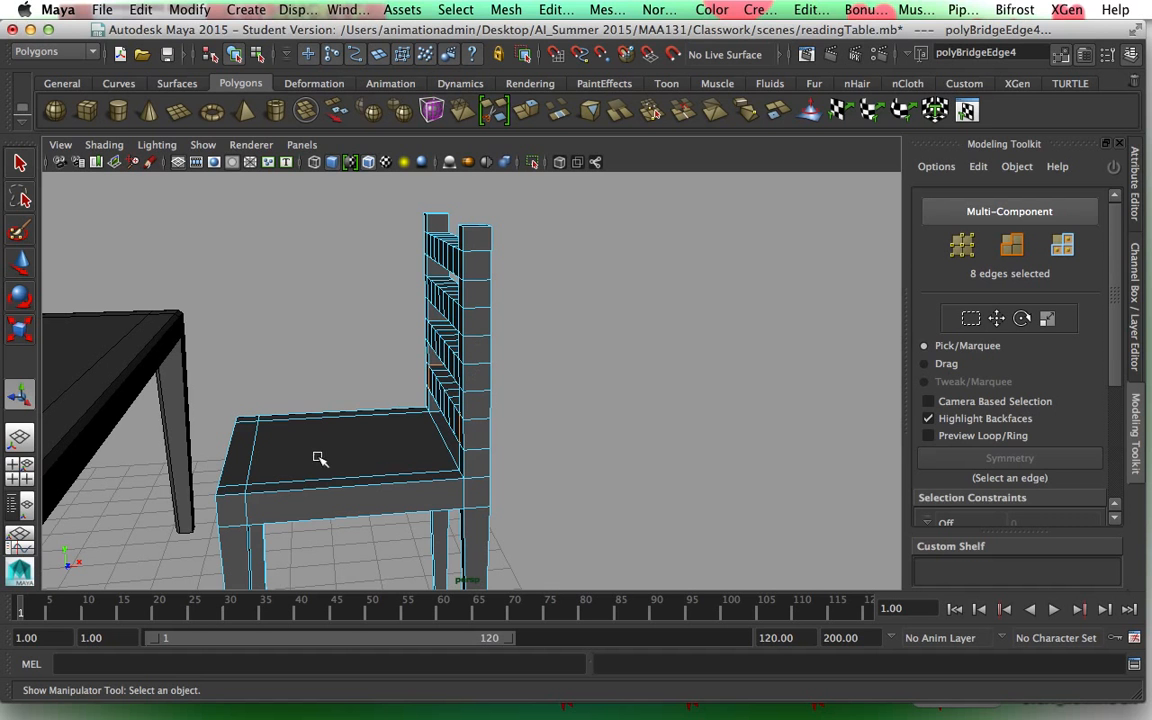
left_click_drag(390, 510, 432, 507, "alt")
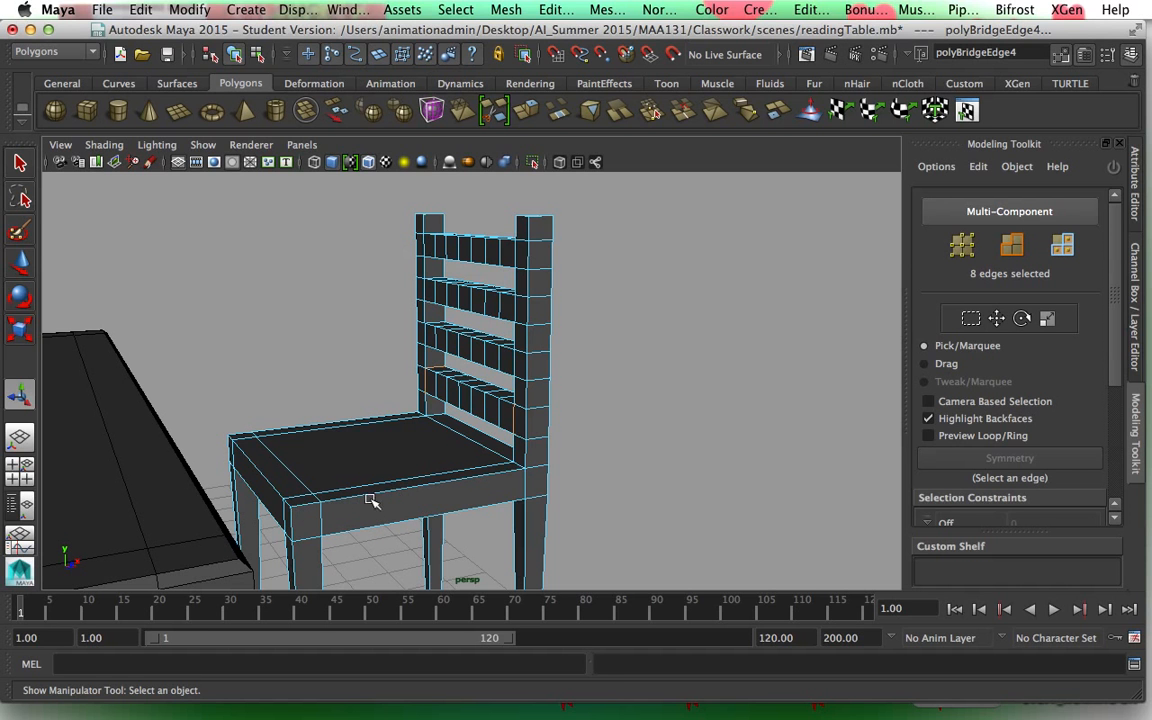
key("space")
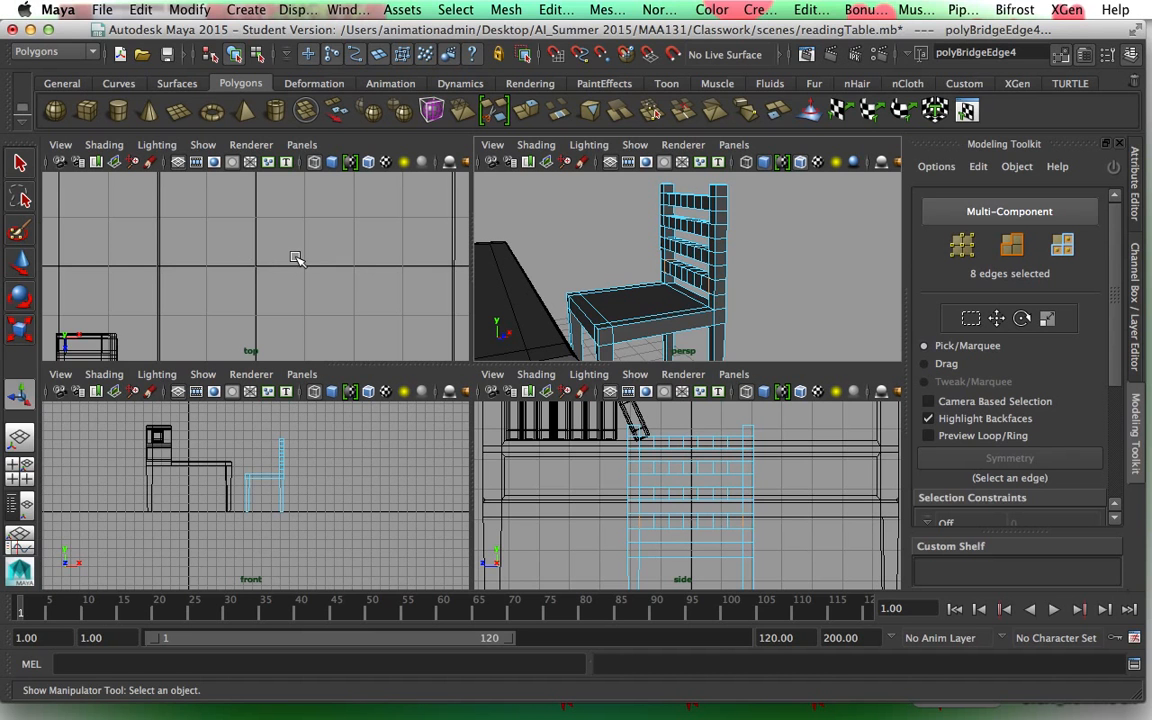
key("space")
key("f")
scroll(547, 382, "down", 4)
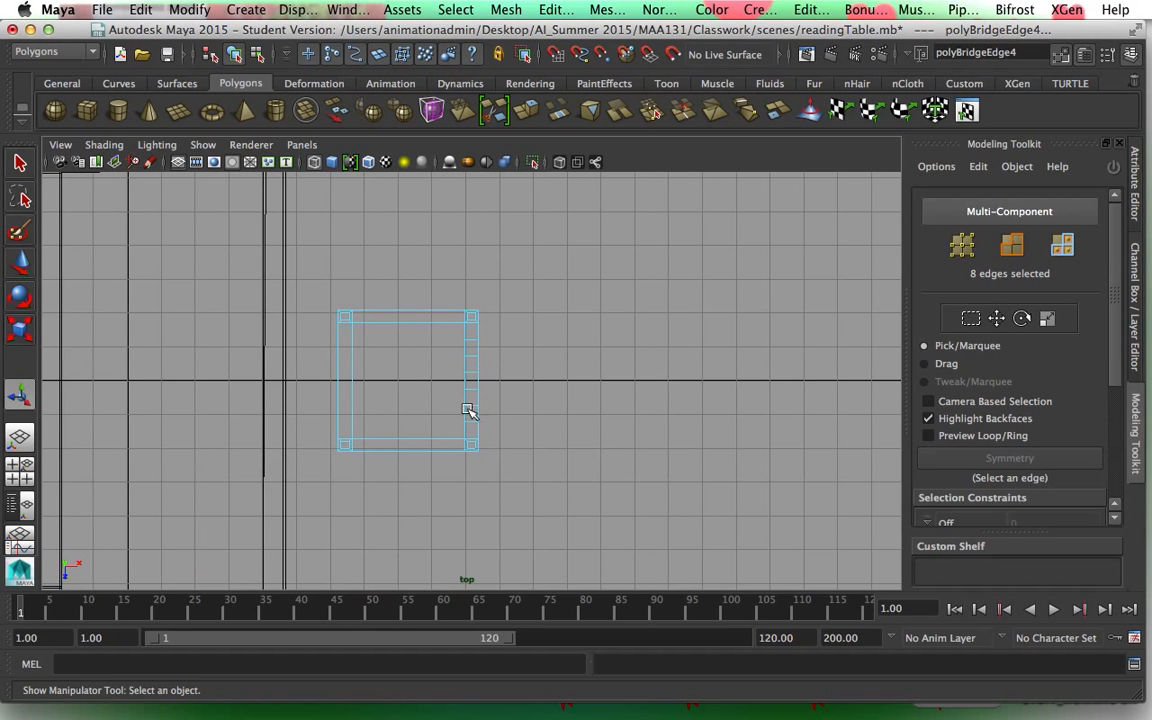
scroll(471, 395, "up", 3)
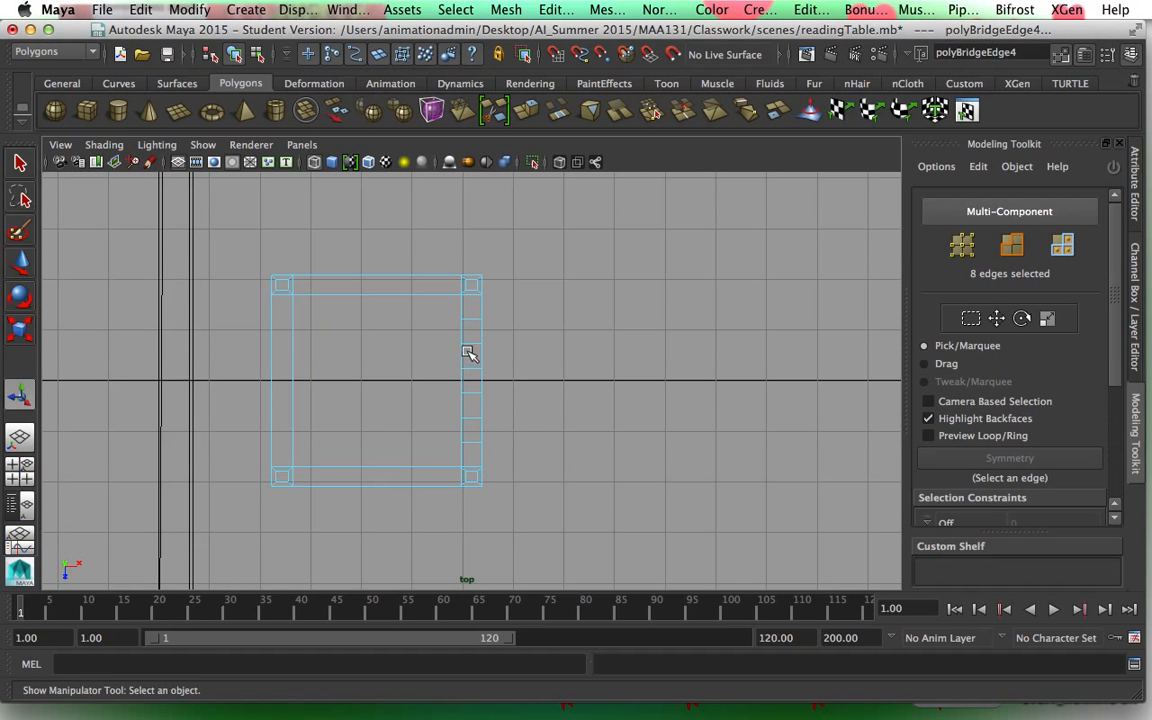
Select the inner vertices of all backrest slats in the top view and move them outward along X, away from the seat.
right_click_drag(479, 307, 405, 305)
left_click_drag(434, 316, 502, 438)
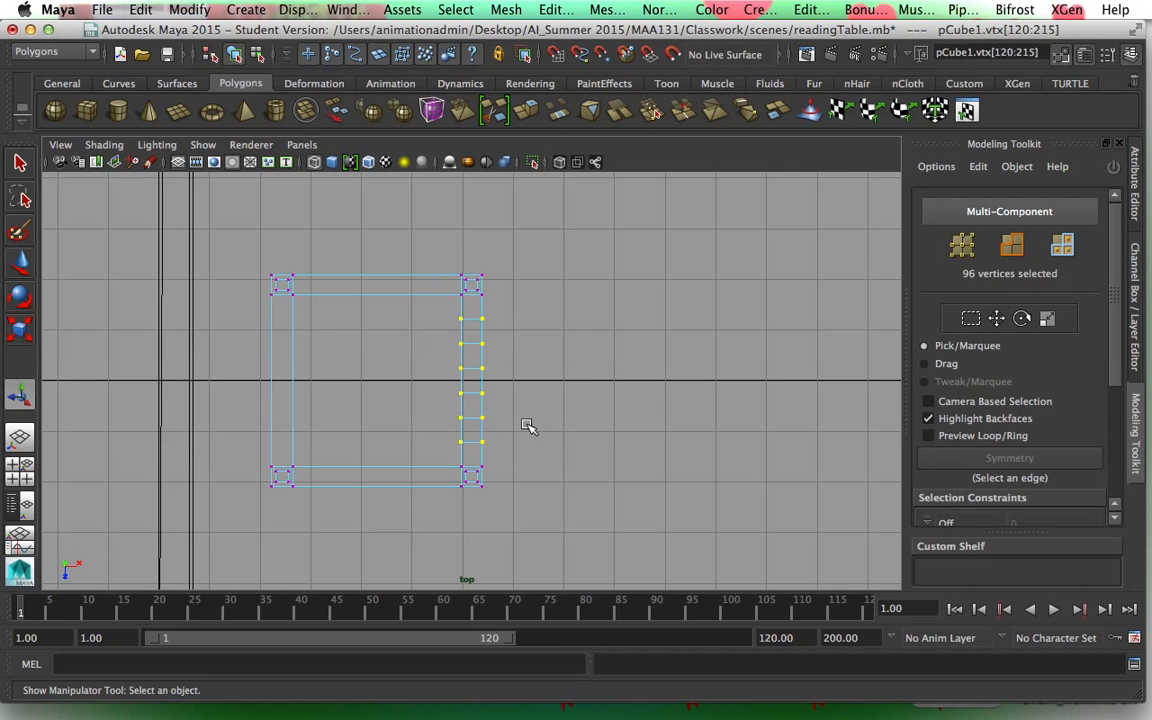
key("w")
left_click_drag(560, 383, 569, 382)
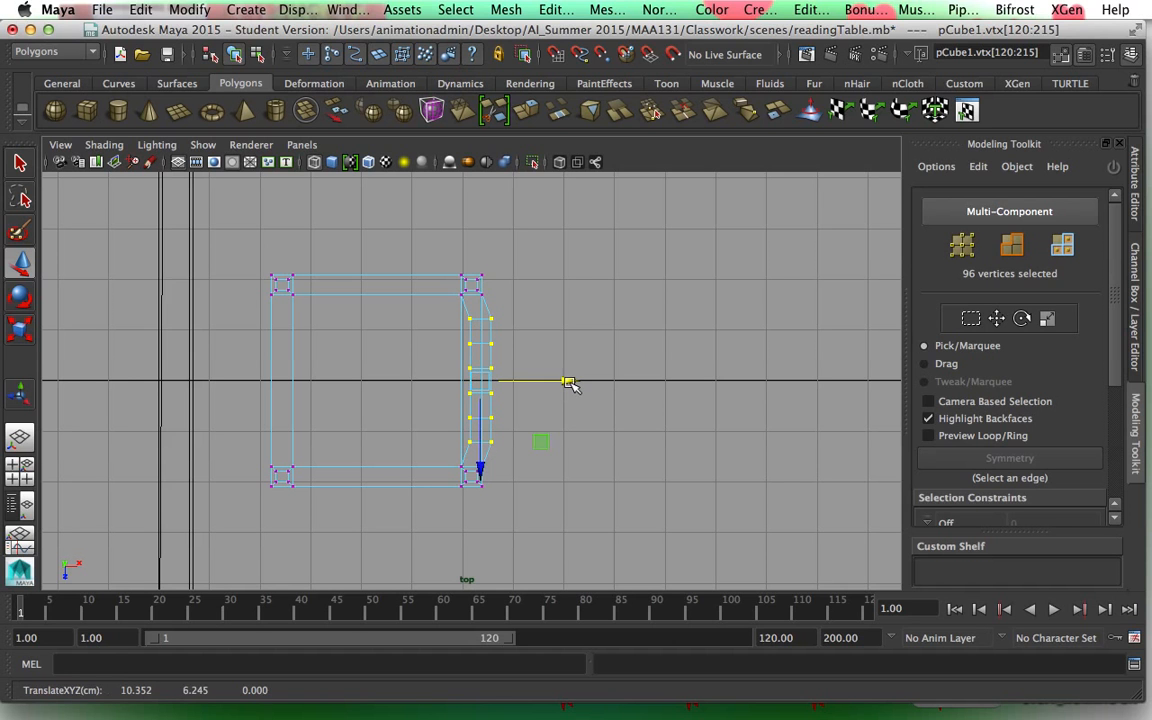
Curve the slats further by moving the middle four vertex columns outward along X, then the central two slightly more.
left_click(615, 361)
left_click_drag(453, 340, 518, 426)
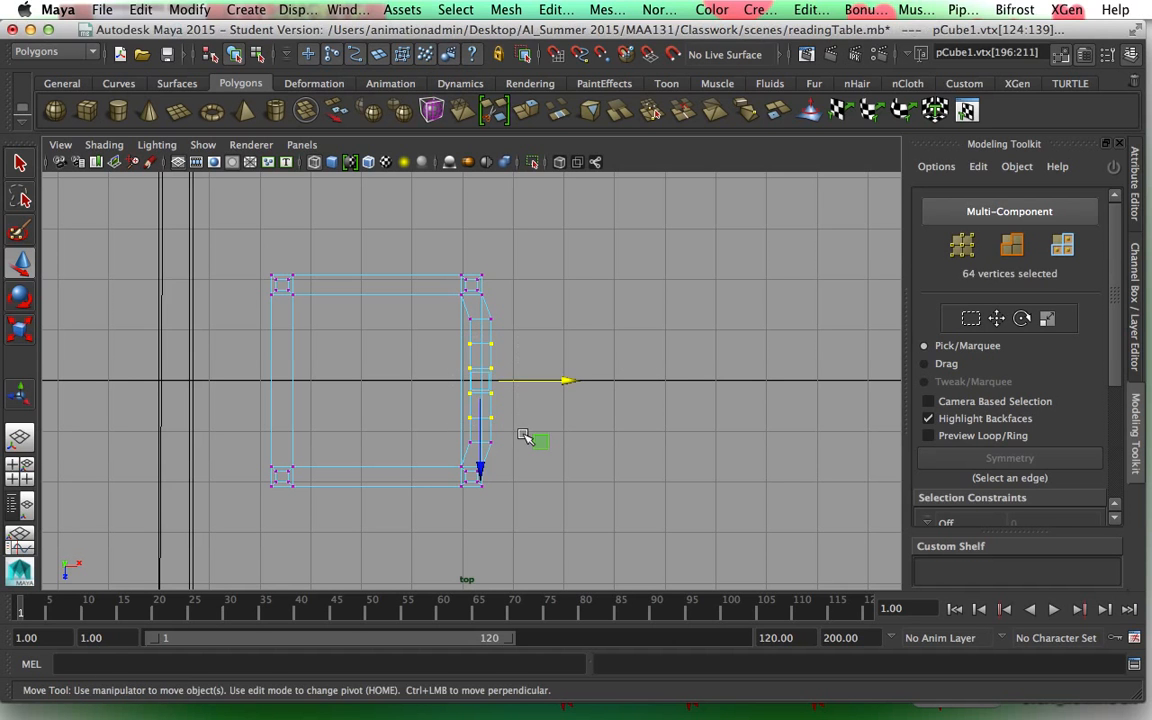
left_click_drag(564, 381, 568, 382)
left_click(575, 392)
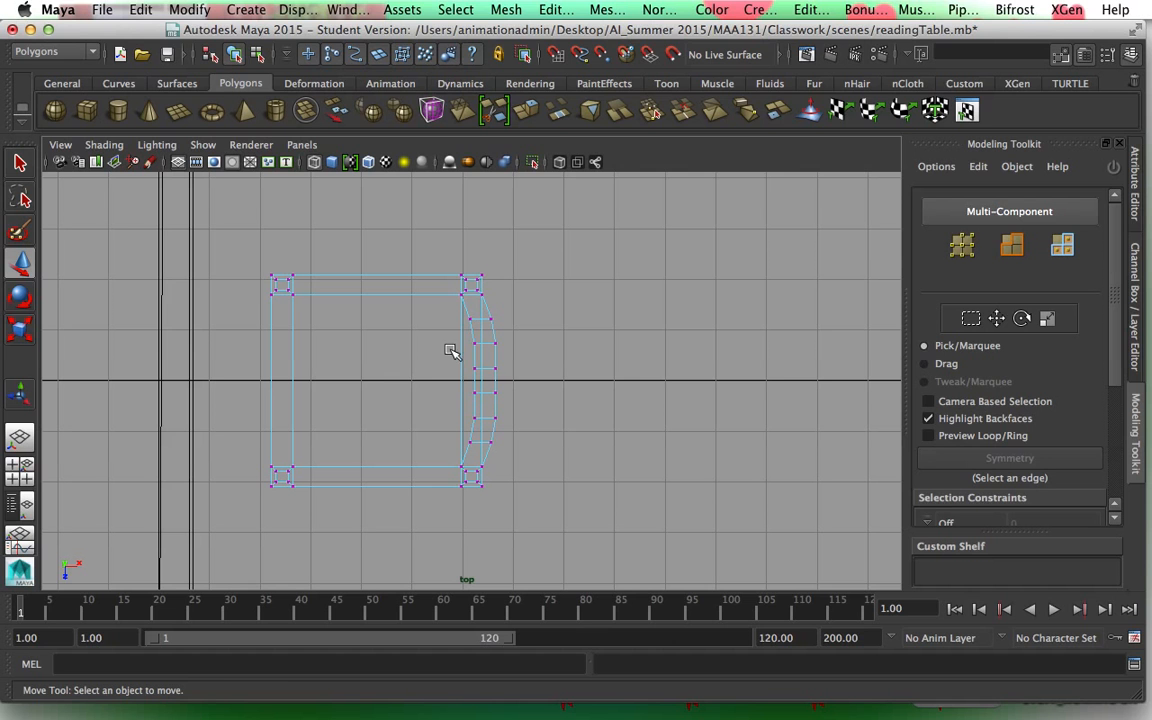
left_click_drag(450, 357, 571, 383)
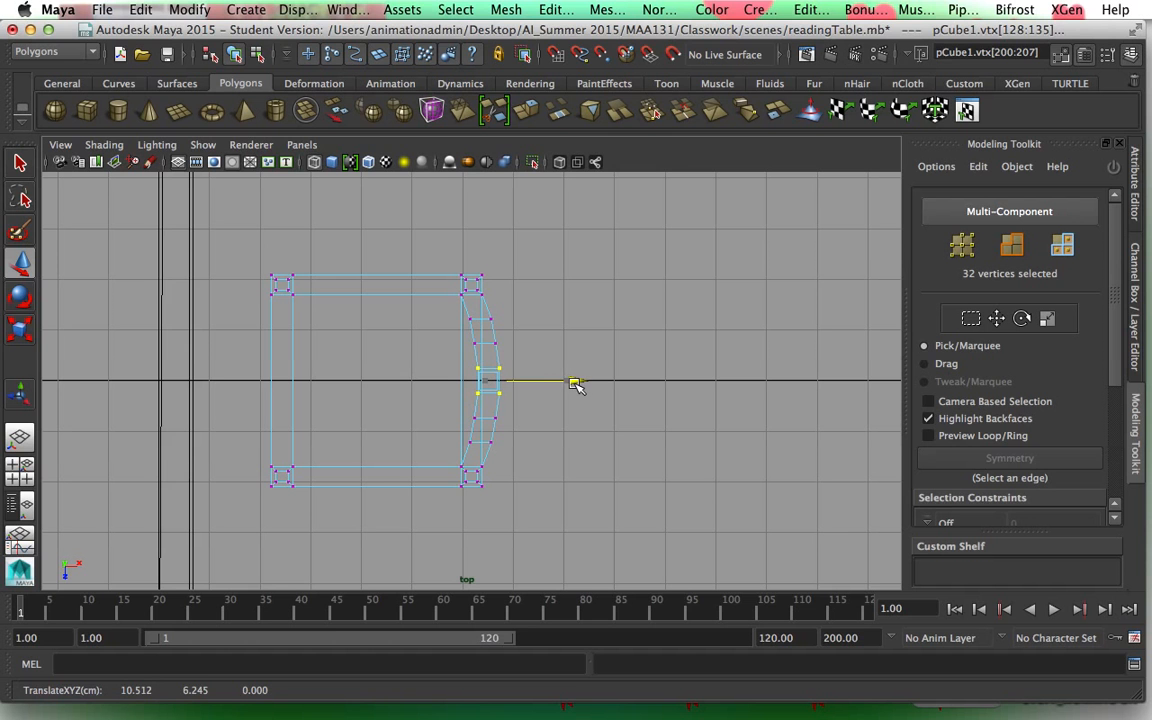
key("space")
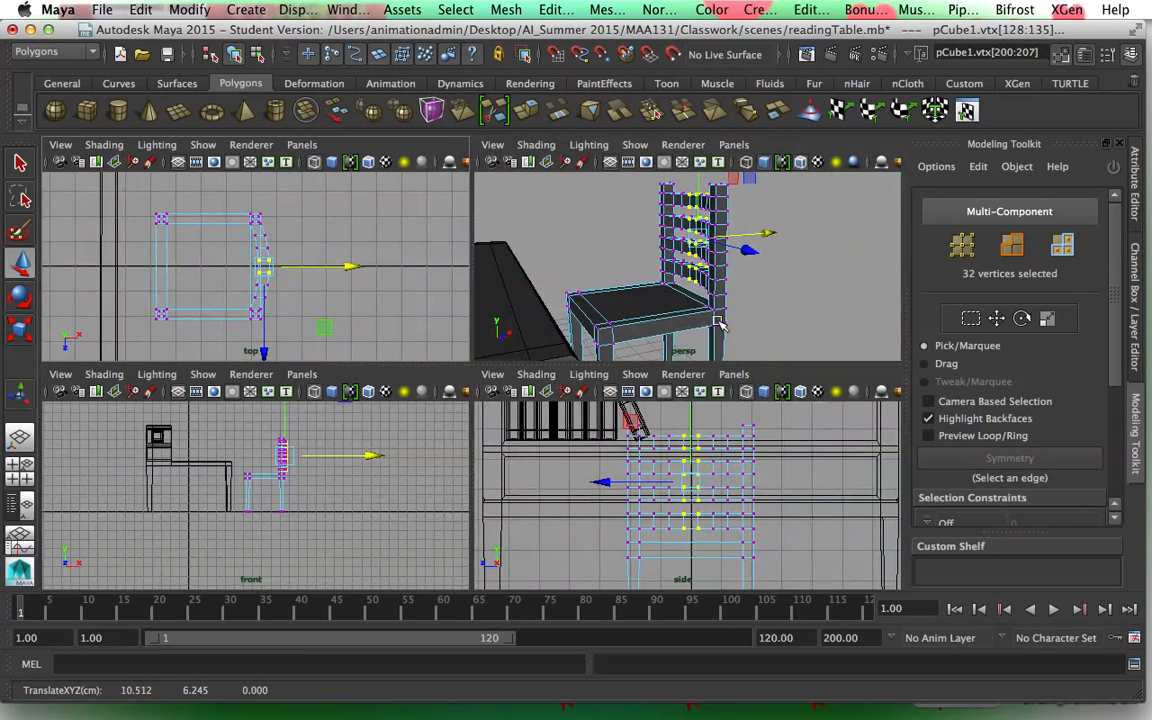
key("space")
left_click_drag(579, 470, 620, 482, "alt")
right_click_drag(473, 331, 560, 316, "ctrl")
right_click_drag(531, 425, 602, 412, "ctrl")
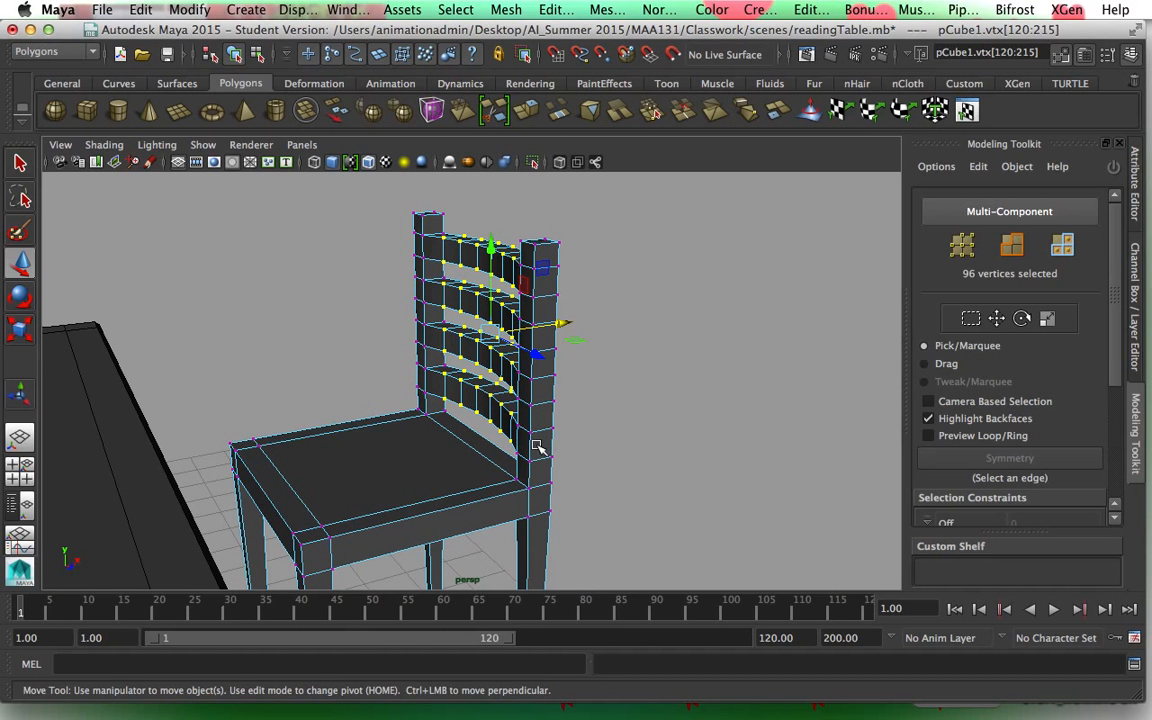
left_click_drag(425, 450, 405, 476, "alt")
right_click_drag(447, 522, 481, 500, "ctrl")
key("ctrl+z")
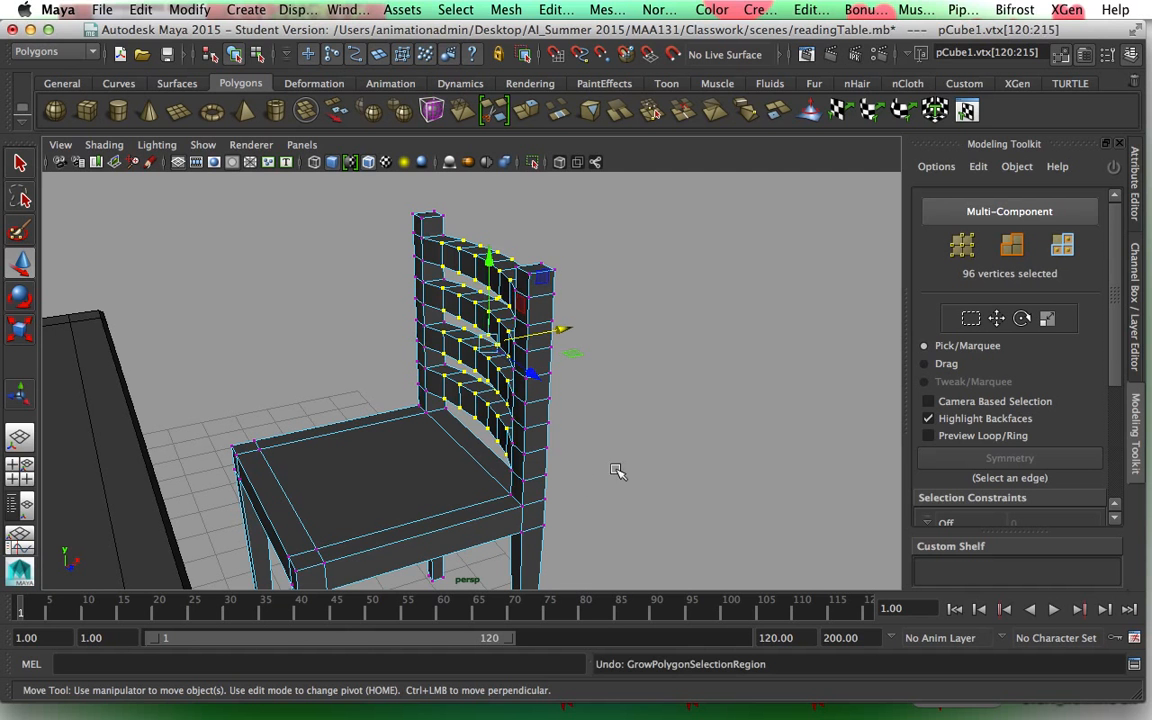
left_click(556, 420)
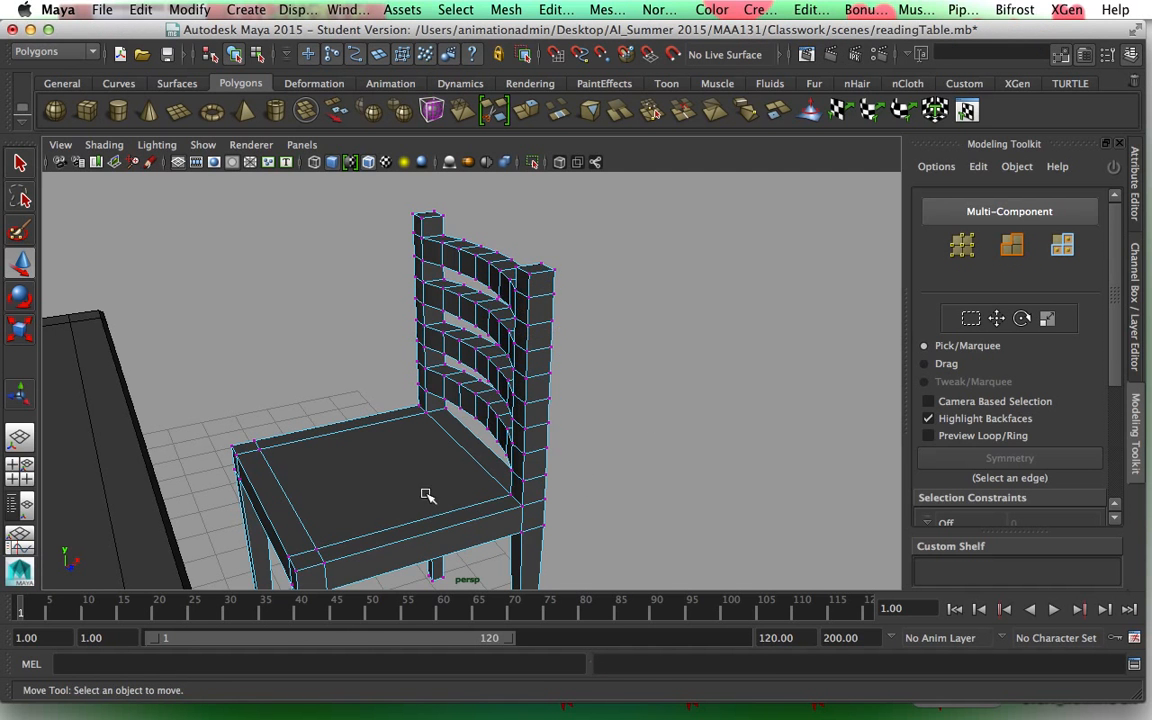
Switch the chair back to object mode and delete its construction history.
left_click_drag(427, 495, 486, 477, "alt")
right_click_drag(565, 312, 640, 300)
left_click_drag(680, 418, 478, 430, "alt")
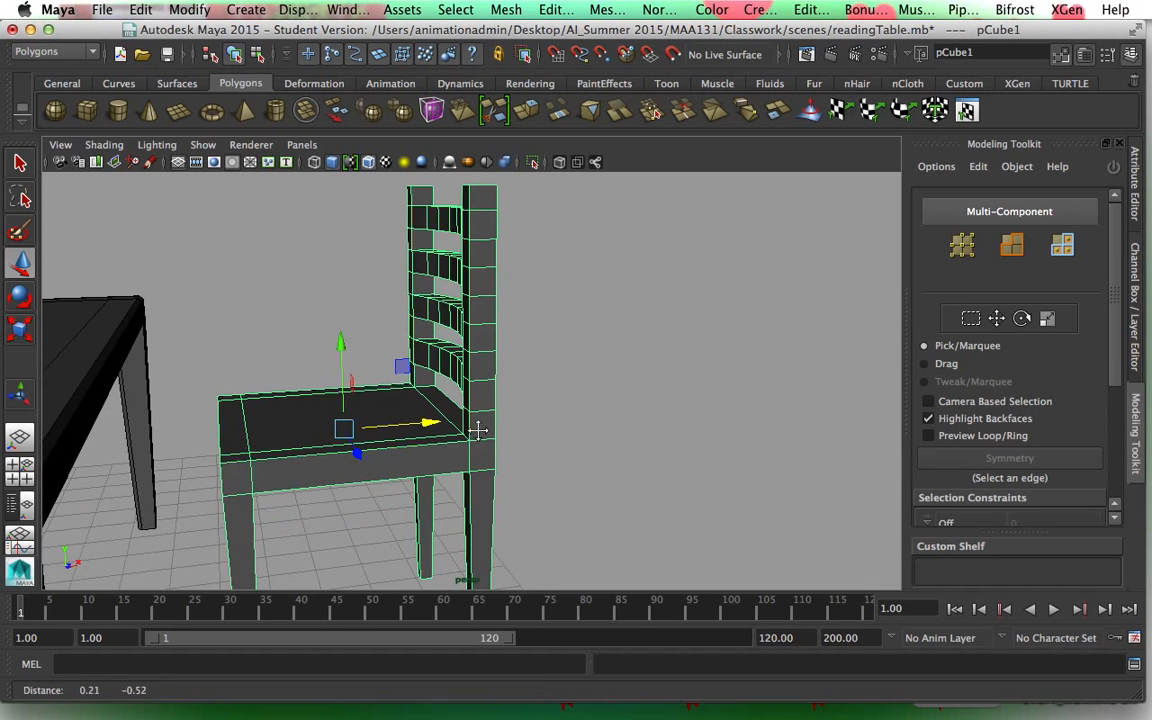
middle_click_drag(478, 430, 517, 421, "alt")
scroll(517, 423, "up", 3)
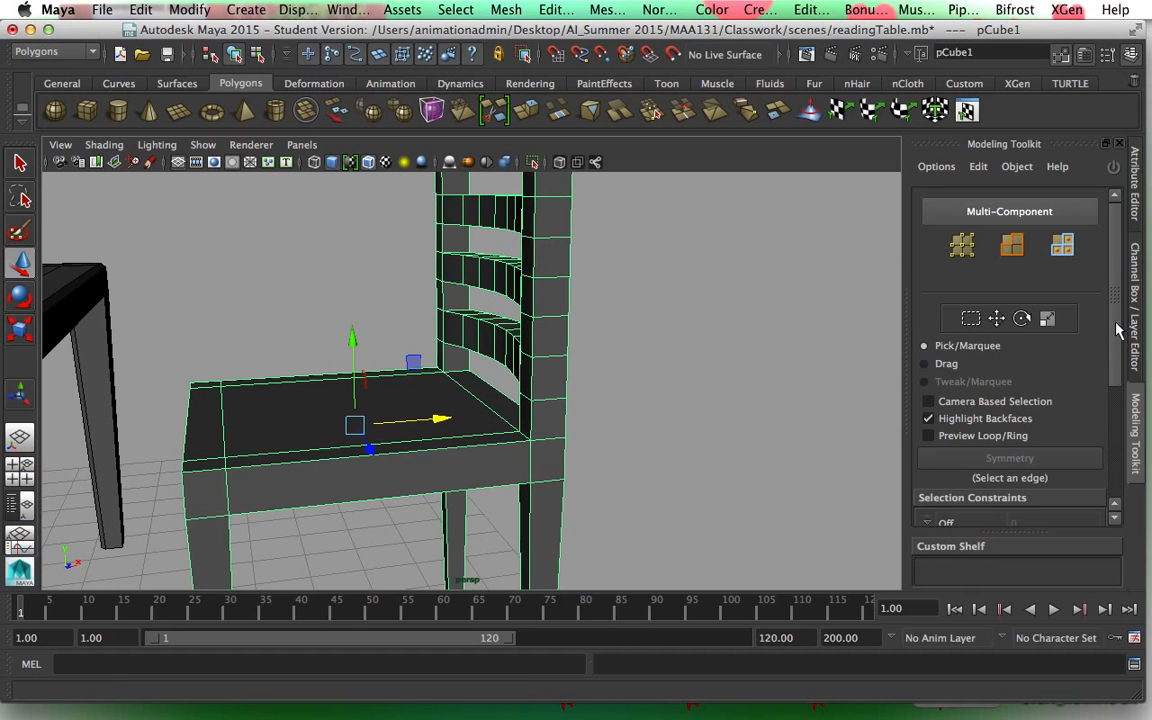
left_click(1137, 208)
left_click(1136, 318)
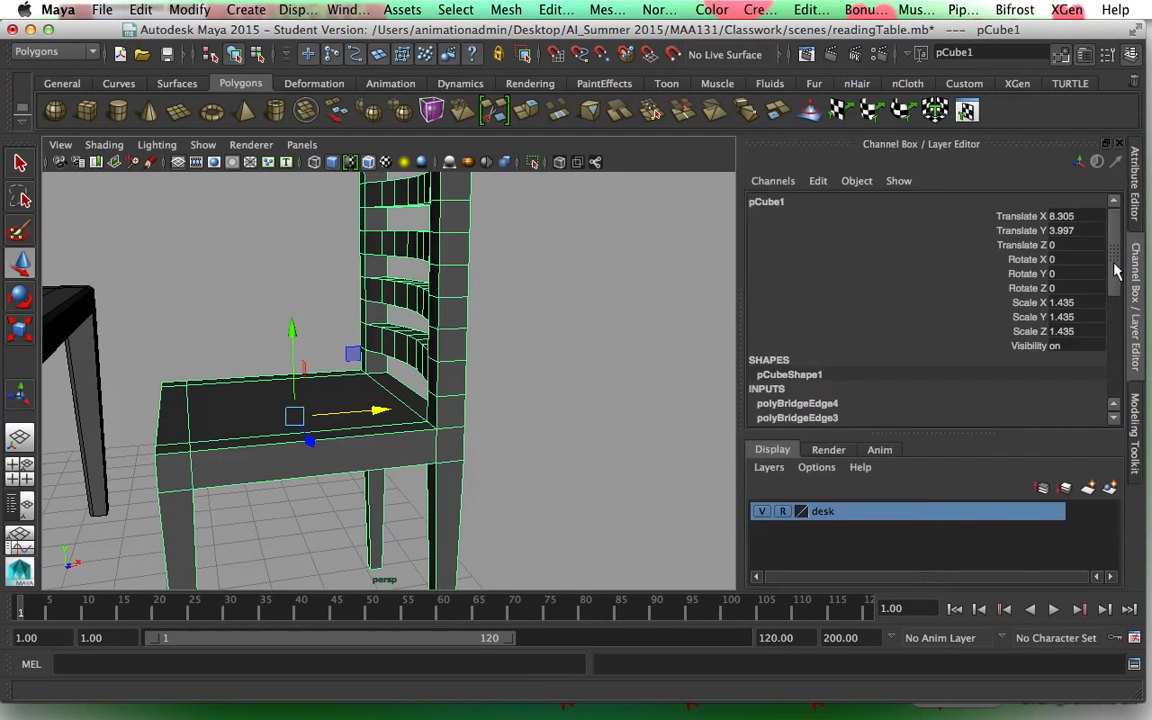
scroll(1116, 300, "down", 8)
mouse_move(1115, 358)
left_mouse_down()
mouse_move(1103, 285)
mouse_move(1115, 362)
left_mouse_up()
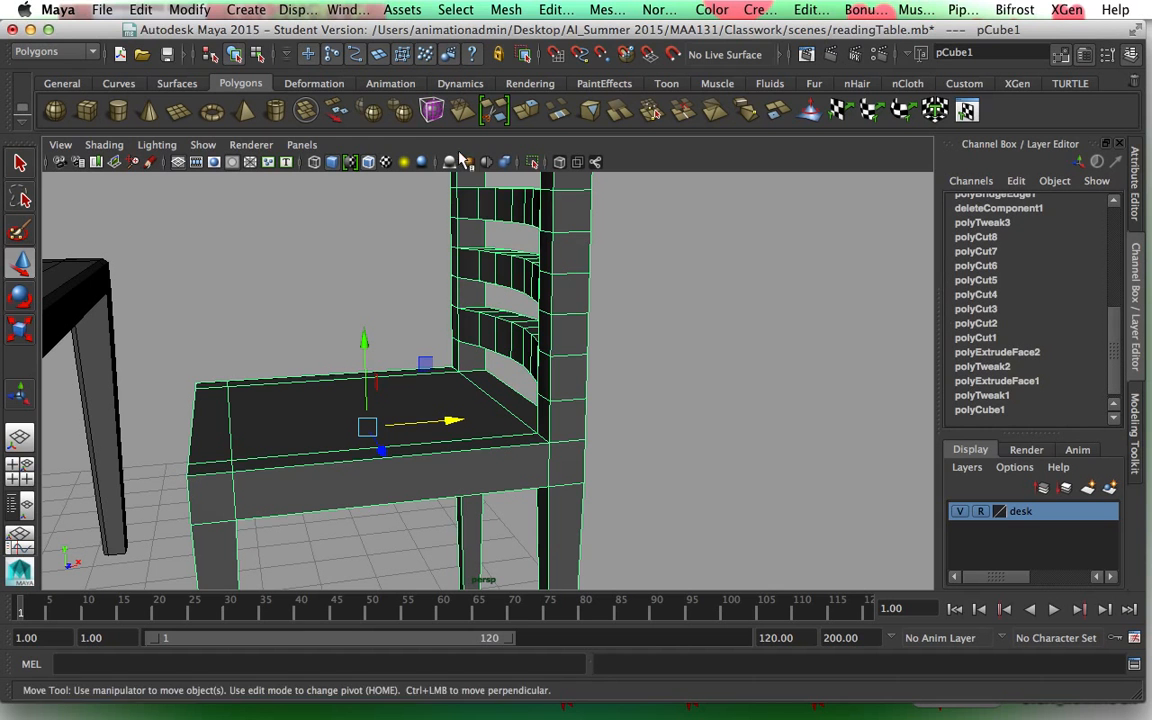
left_click(140, 9)
mouse_move(298, 228)
left_click(461, 228)
Bevel the seat's top outer edges along the front and both sides.
left_click_drag(458, 452, 516, 456, "alt")
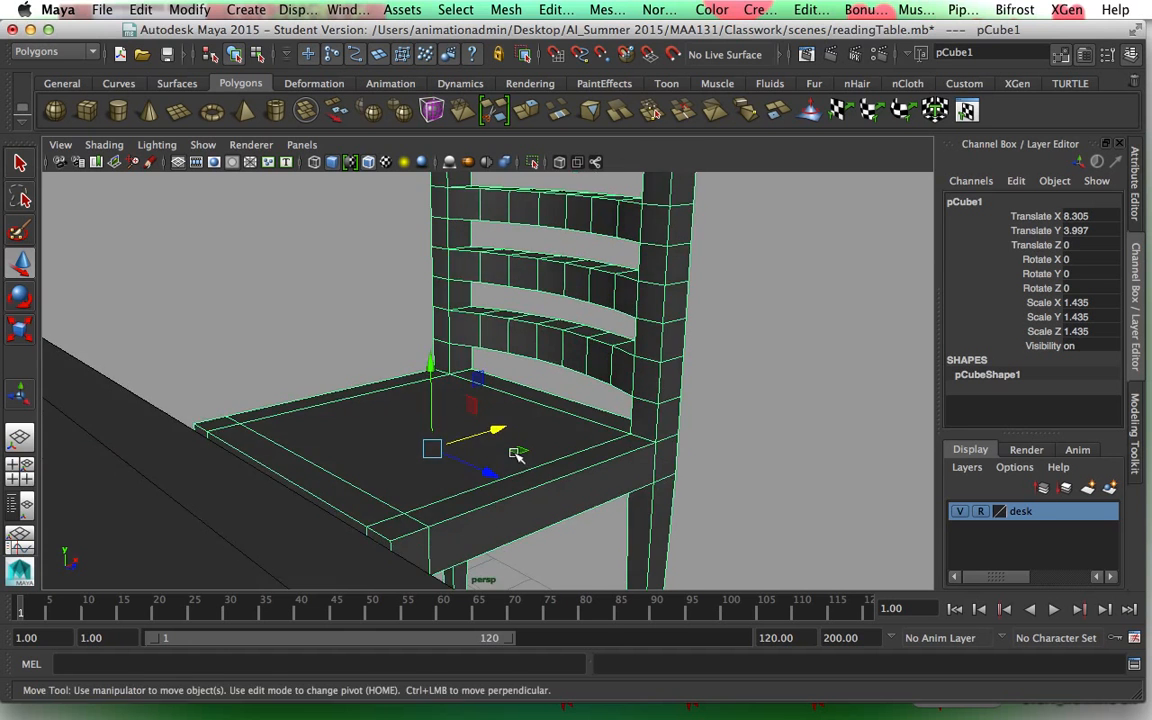
middle_click_drag(516, 456, 492, 391, "alt")
scroll(494, 393, "up", 3)
left_click_drag(494, 393, 525, 447, "alt")
right_click_drag(524, 306, 515, 265)
left_click(505, 447)
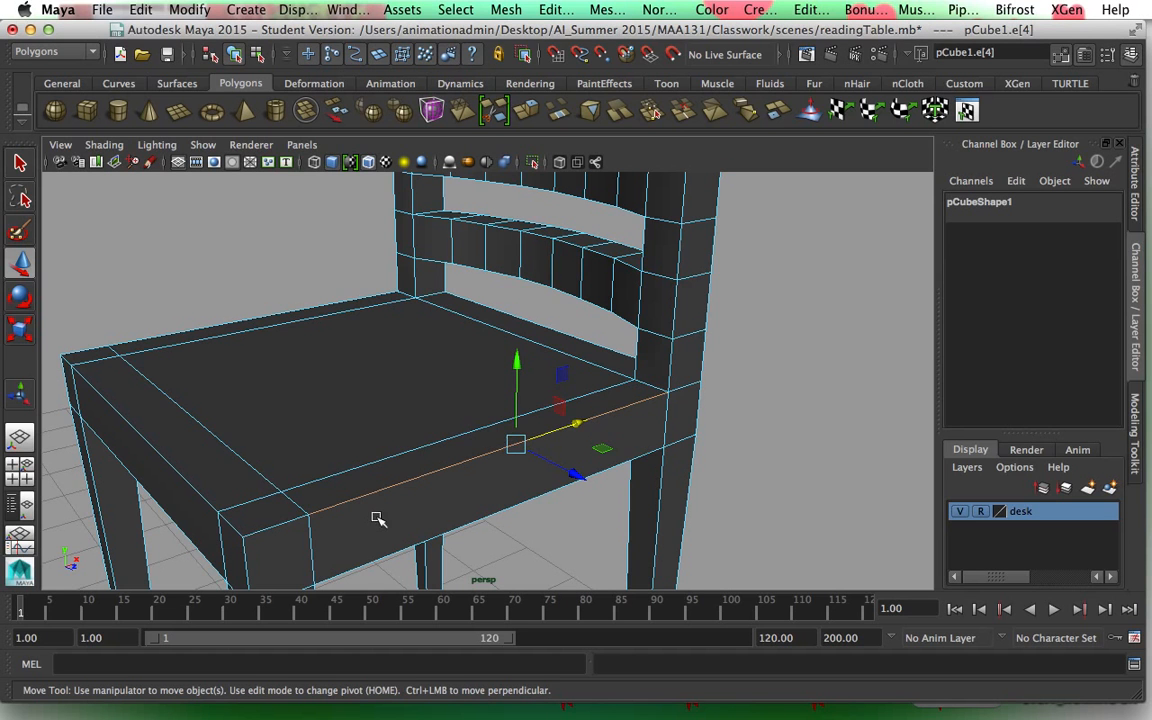
left_click(257, 528, "shift")
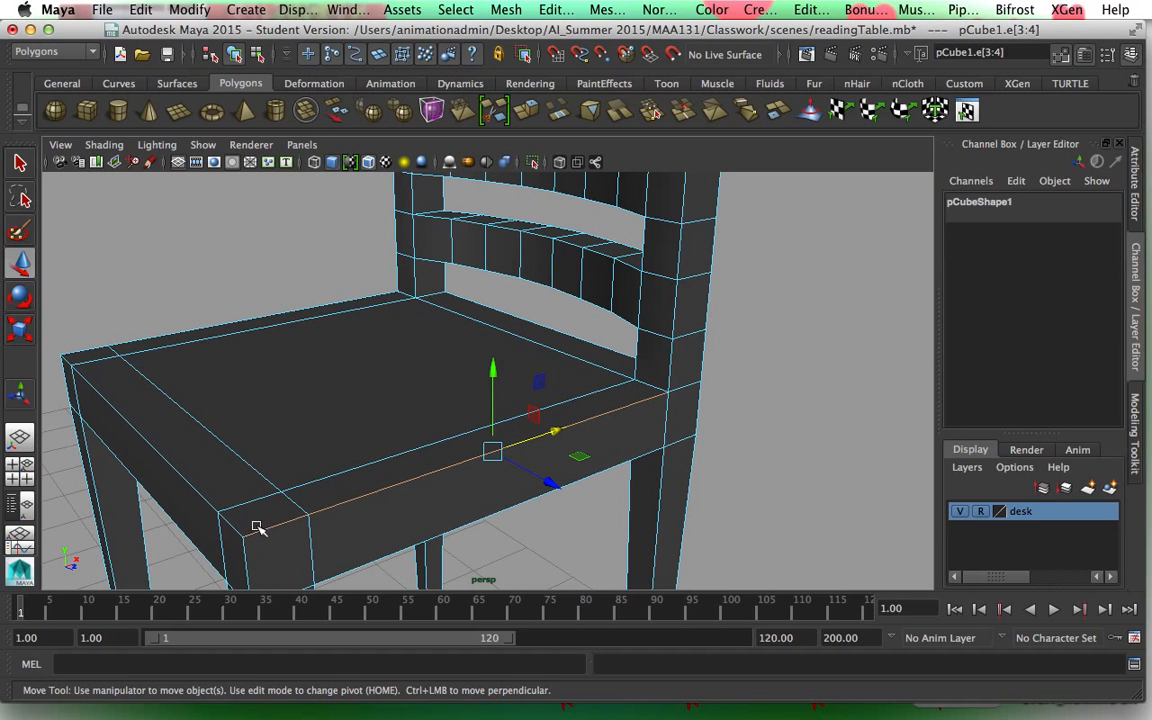
left_click(234, 533, "shift")
left_click(96, 363, "shift")
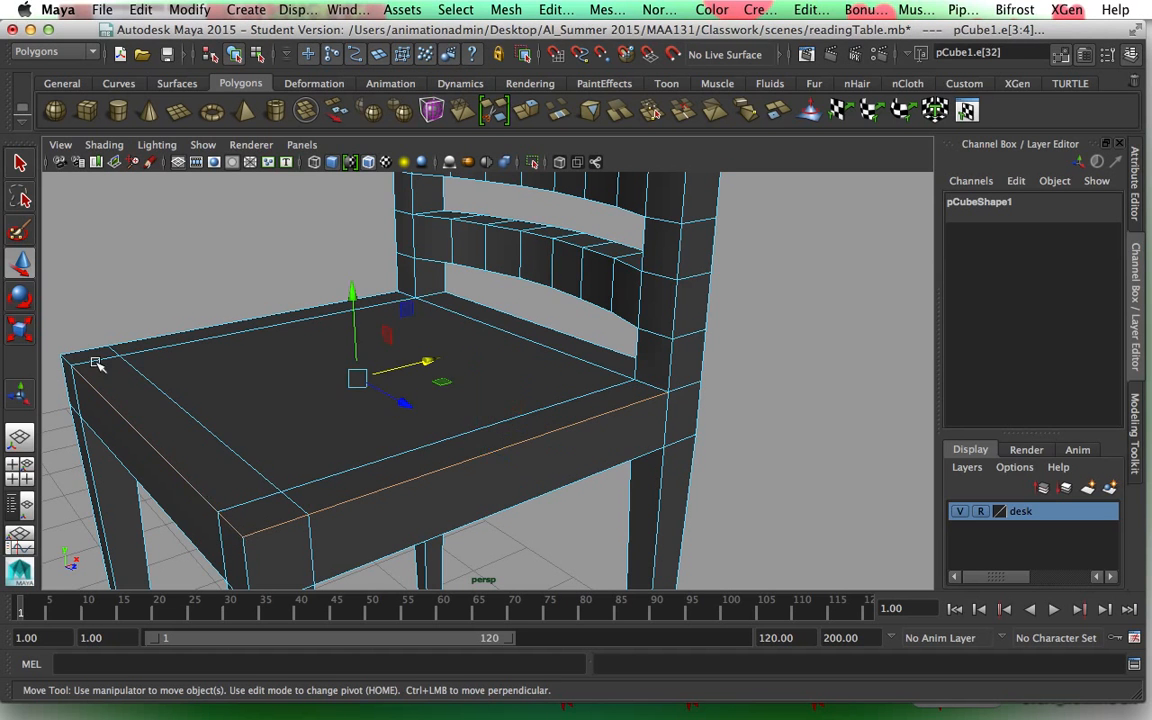
left_click(68, 360, "shift")
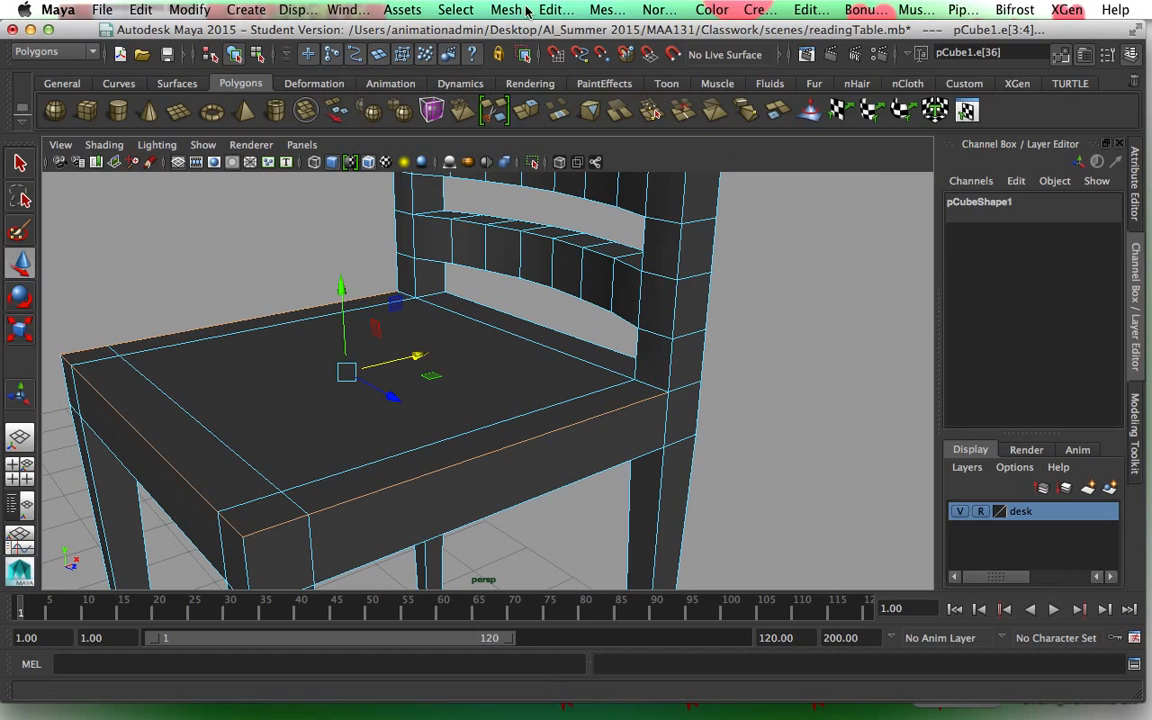
left_click(589, 10)
mouse_move(553, 12)
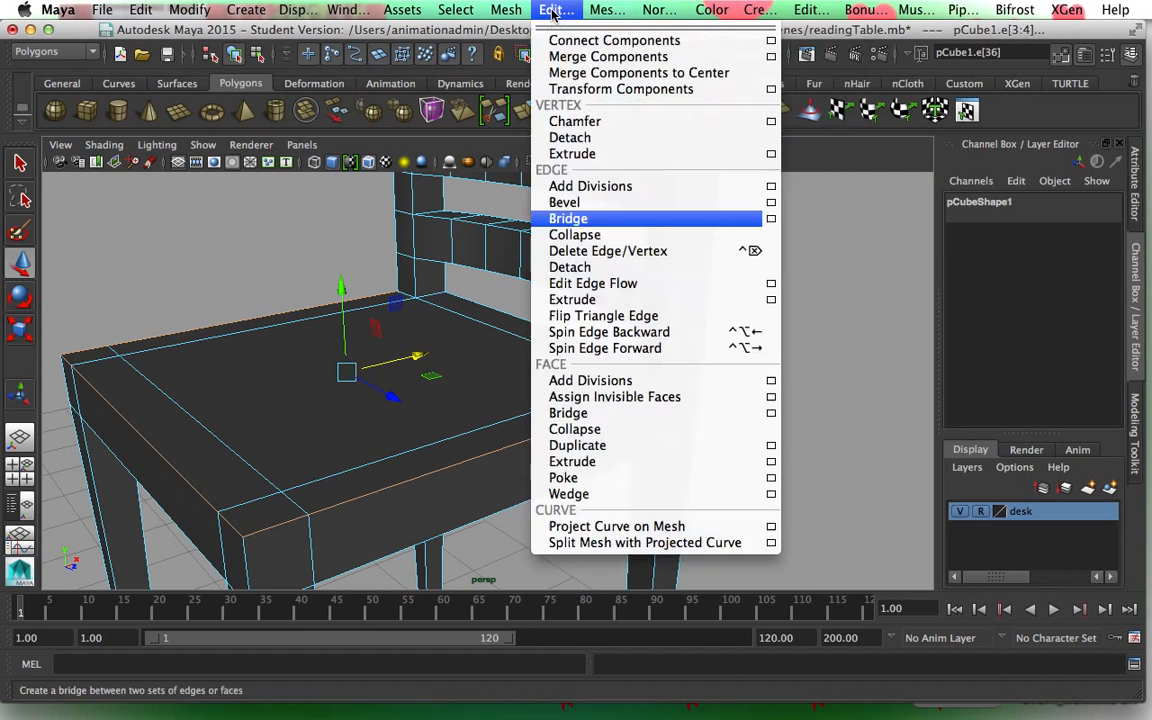
left_click(570, 198)
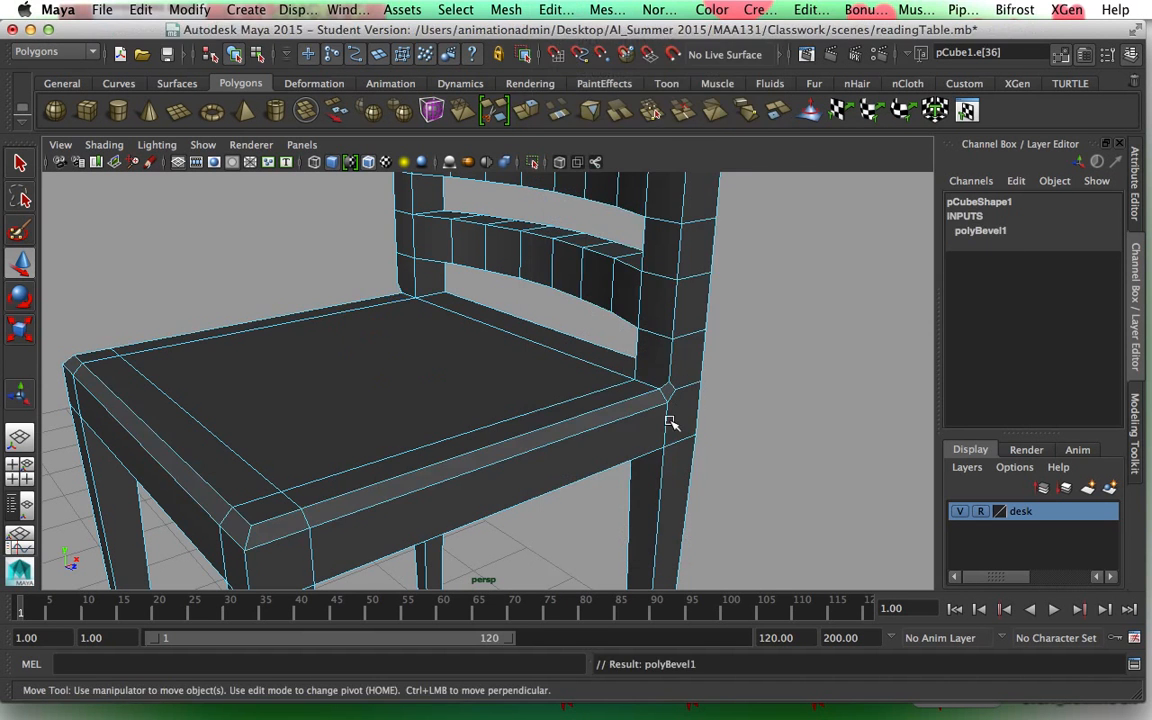
Set the seat bevel's Fraction to 0.2.
left_click(980, 231)
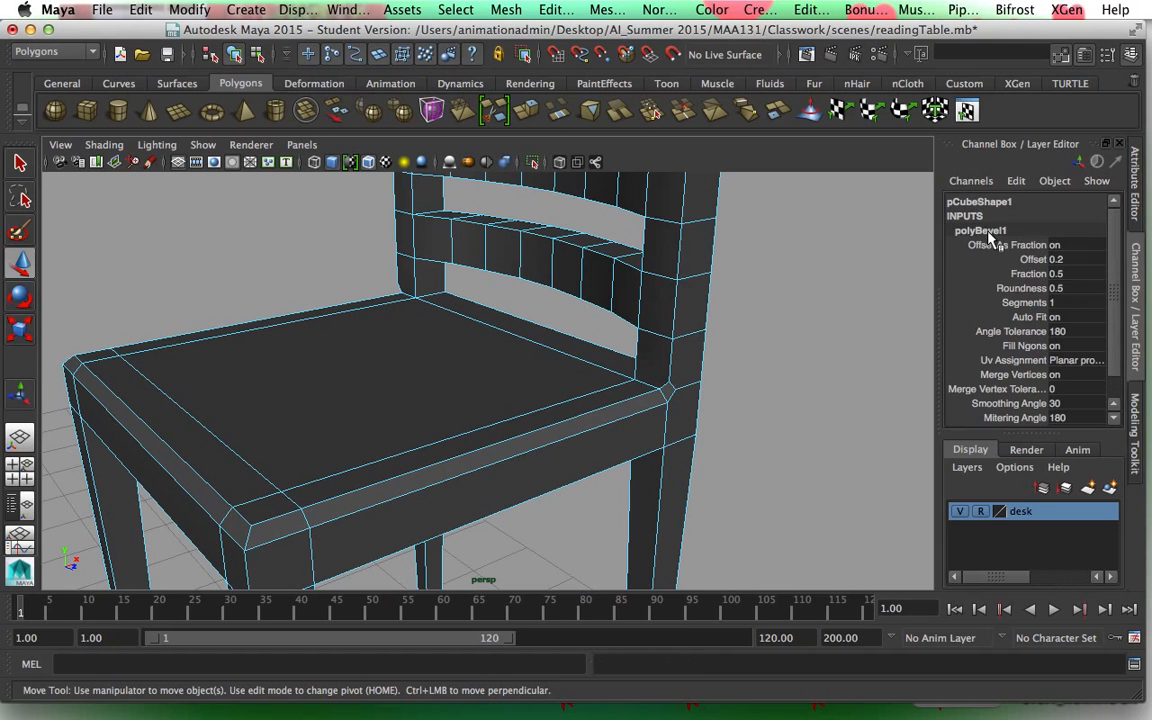
left_click(1030, 273)
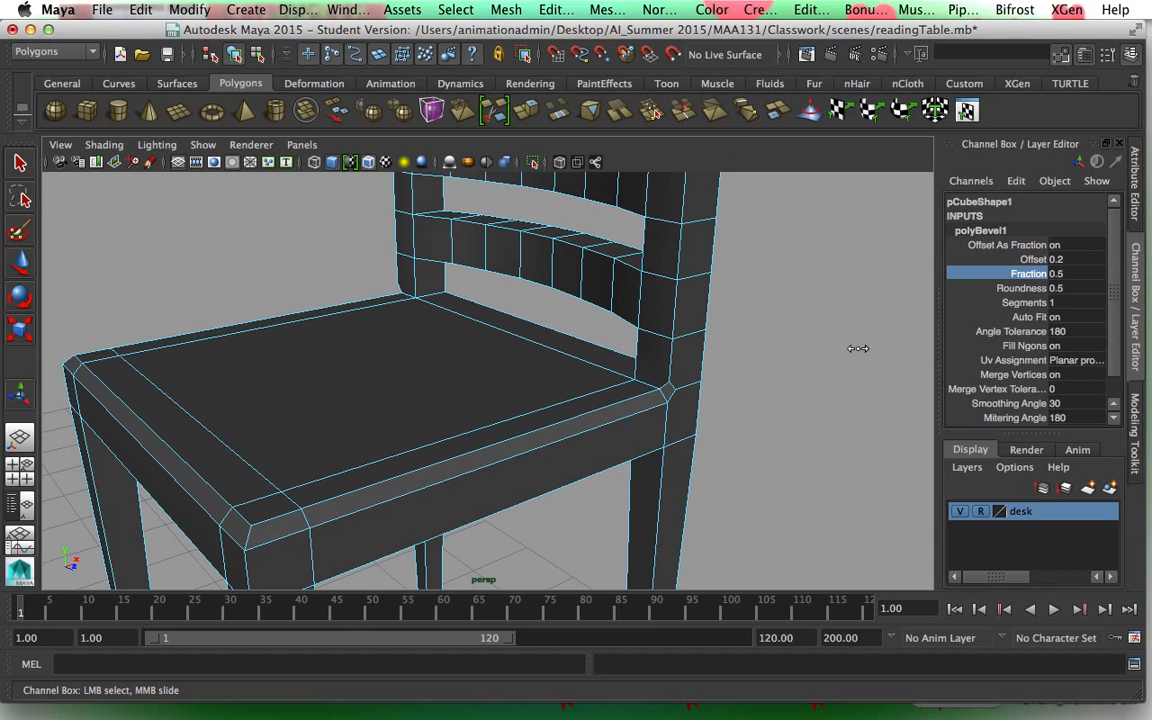
middle_click_drag(858, 348, 855, 348)
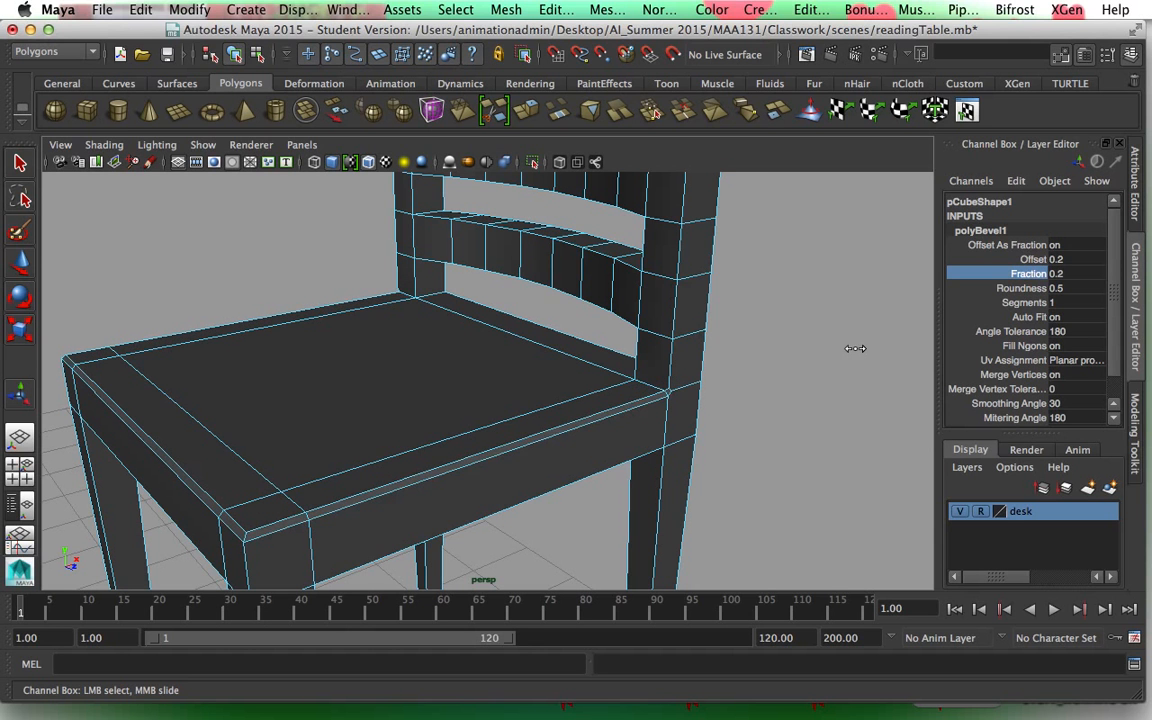
Select the outer vertical corner edges along one back post and bevel them.
left_click_drag(503, 496, 689, 442, "alt")
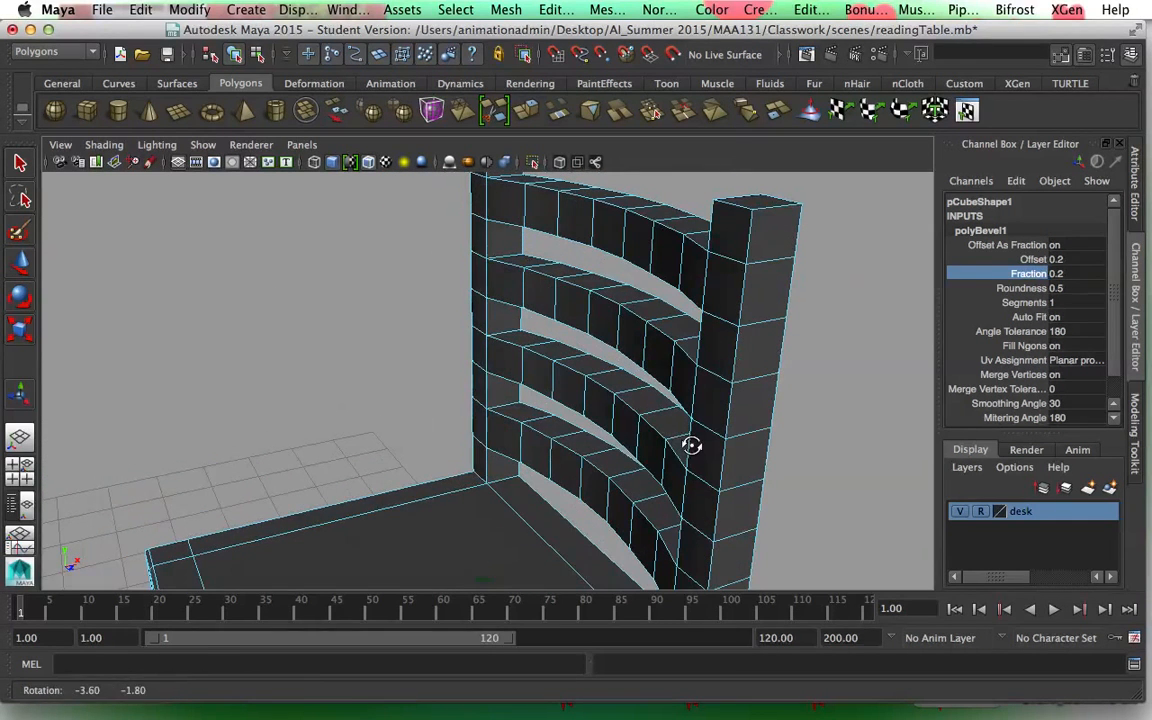
left_click(750, 244)
key("w")
right_click_drag(748, 298, 767, 261)
double_click(744, 291)
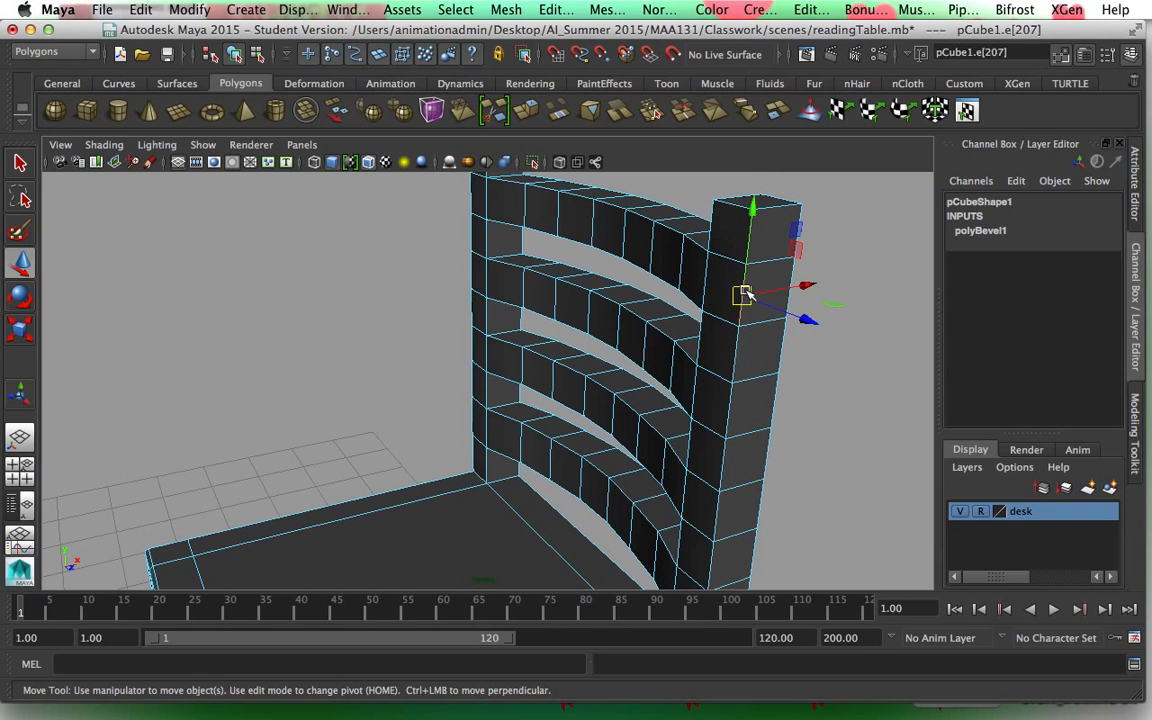
middle_click_drag(824, 404, 718, 421, "alt")
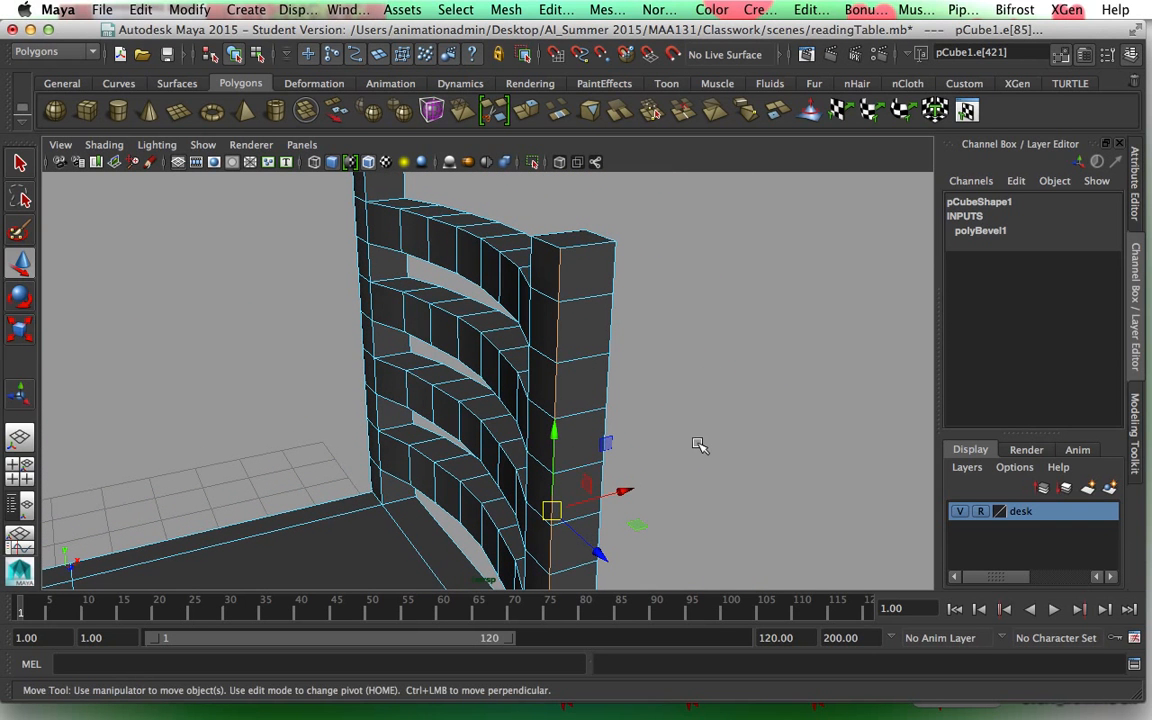
left_click_drag(465, 498, 490, 497, "alt")
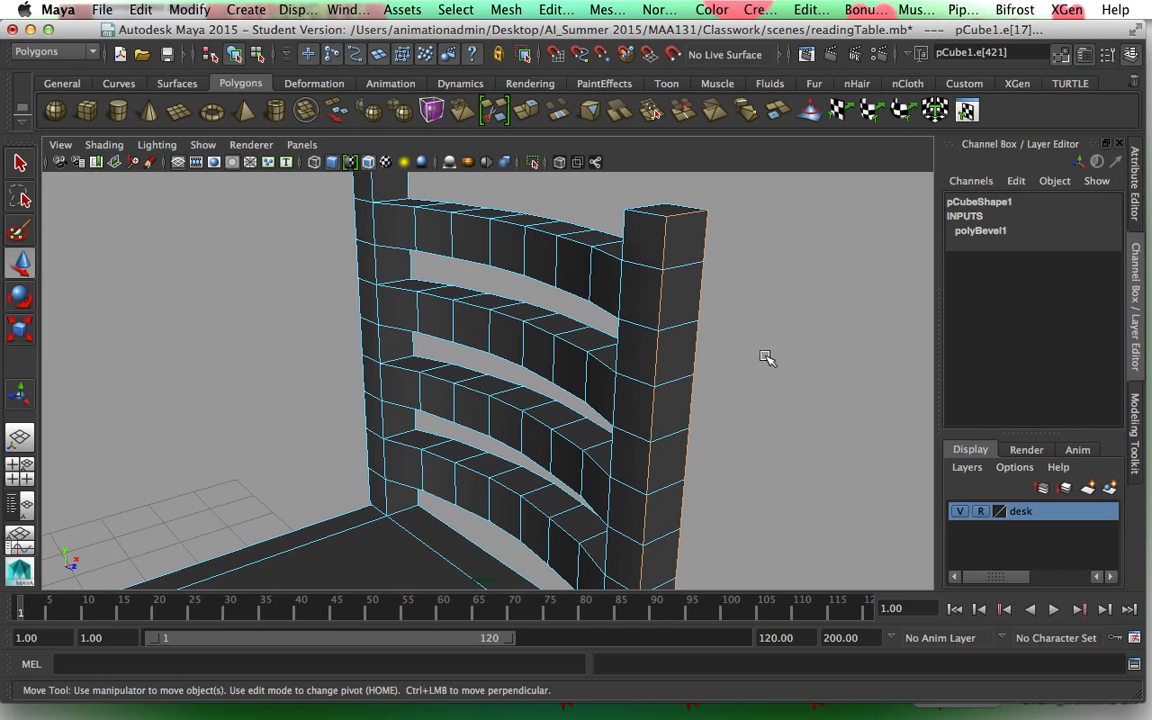
left_click_drag(766, 390, 545, 399, "alt")
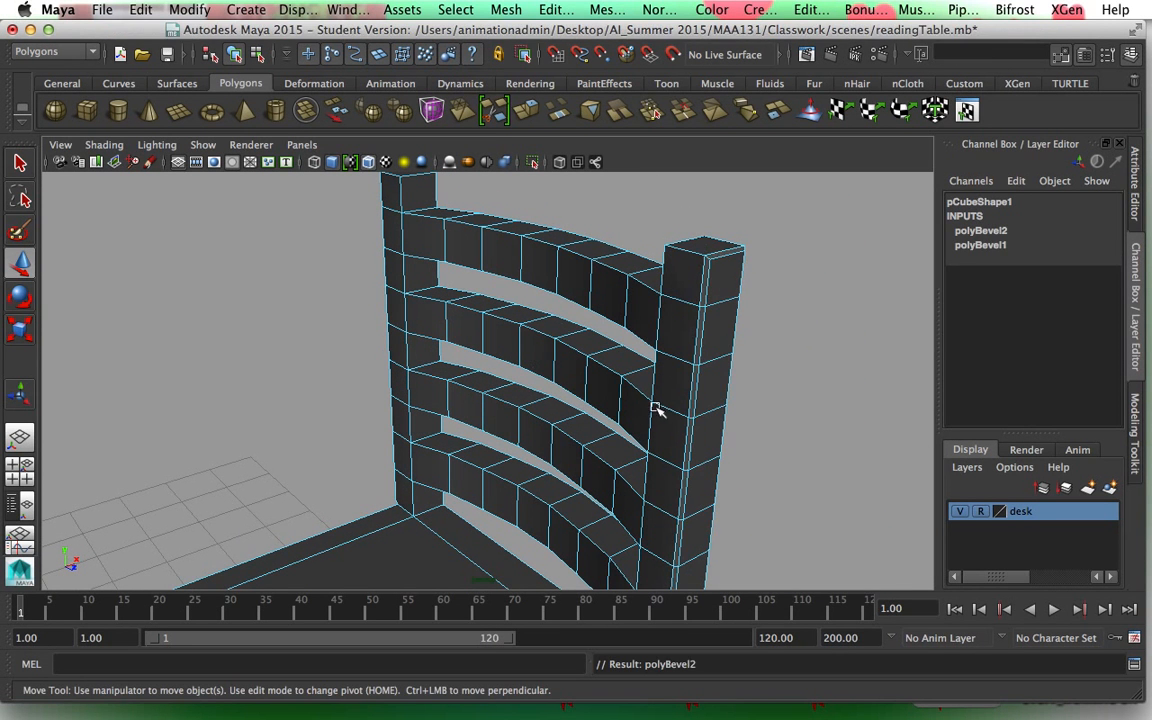
Select the outer vertical corner edges of the opposite back post and repeat the bevel.
middle_click_drag(658, 404, 605, 259, "alt")
left_click_drag(605, 259, 753, 419, "alt")
right_click_drag(753, 419, 560, 338, "alt")
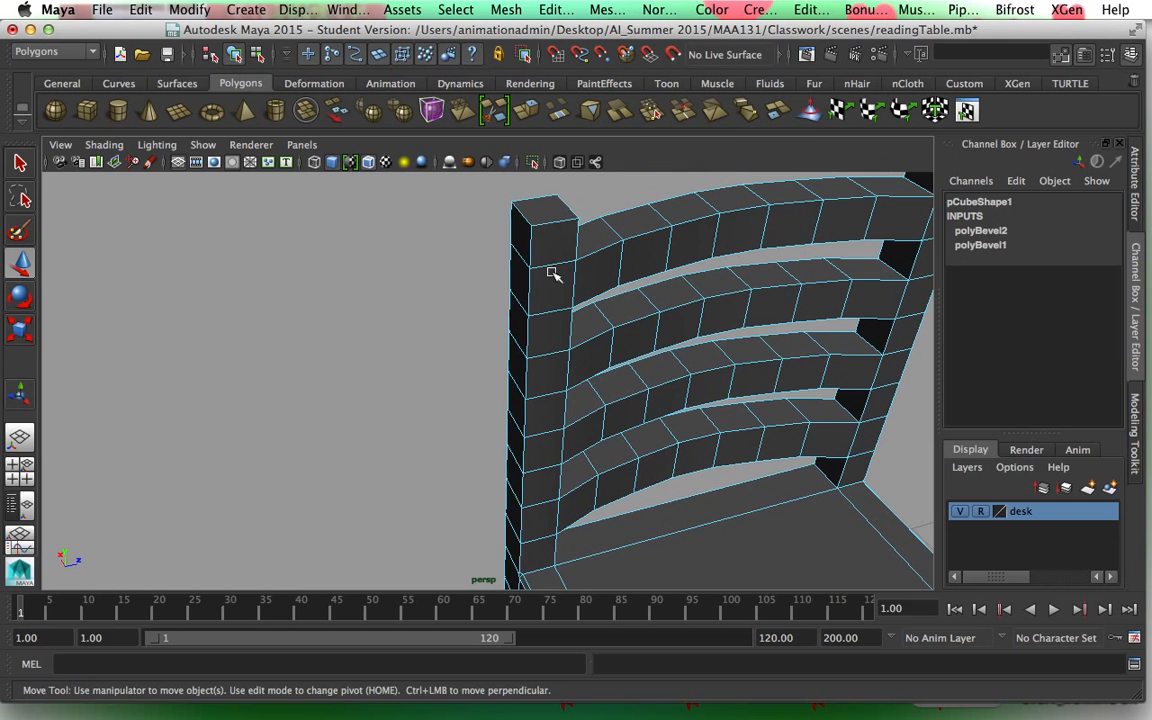
left_click_drag(605, 382, 595, 317, "alt")
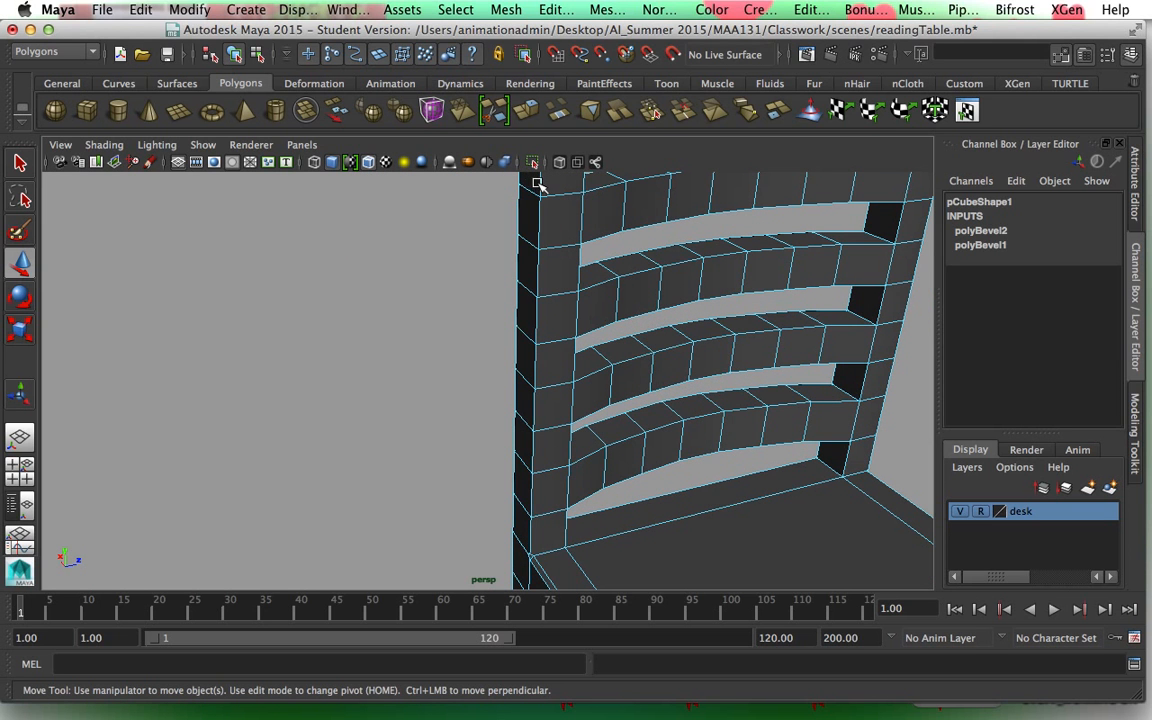
left_click(539, 188)
left_click_drag(590, 310, 505, 232, "alt")
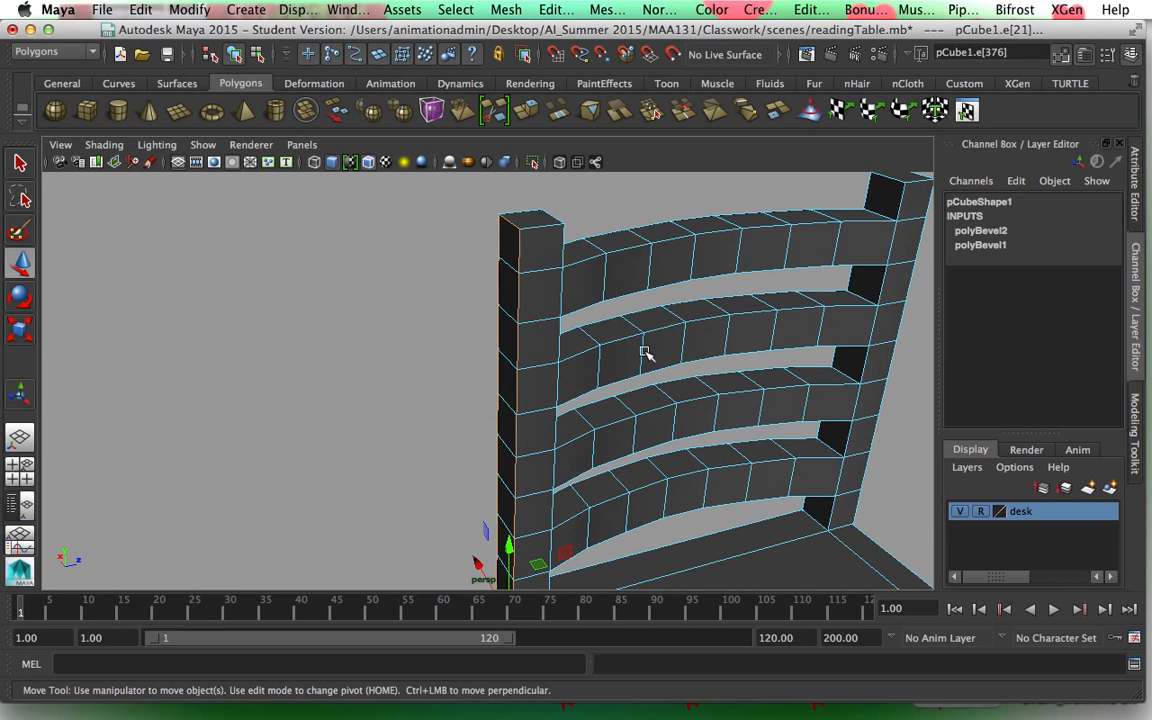
middle_click_drag(634, 372, 510, 313, "alt")
left_click_drag(510, 313, 561, 297, "alt")
key("g")
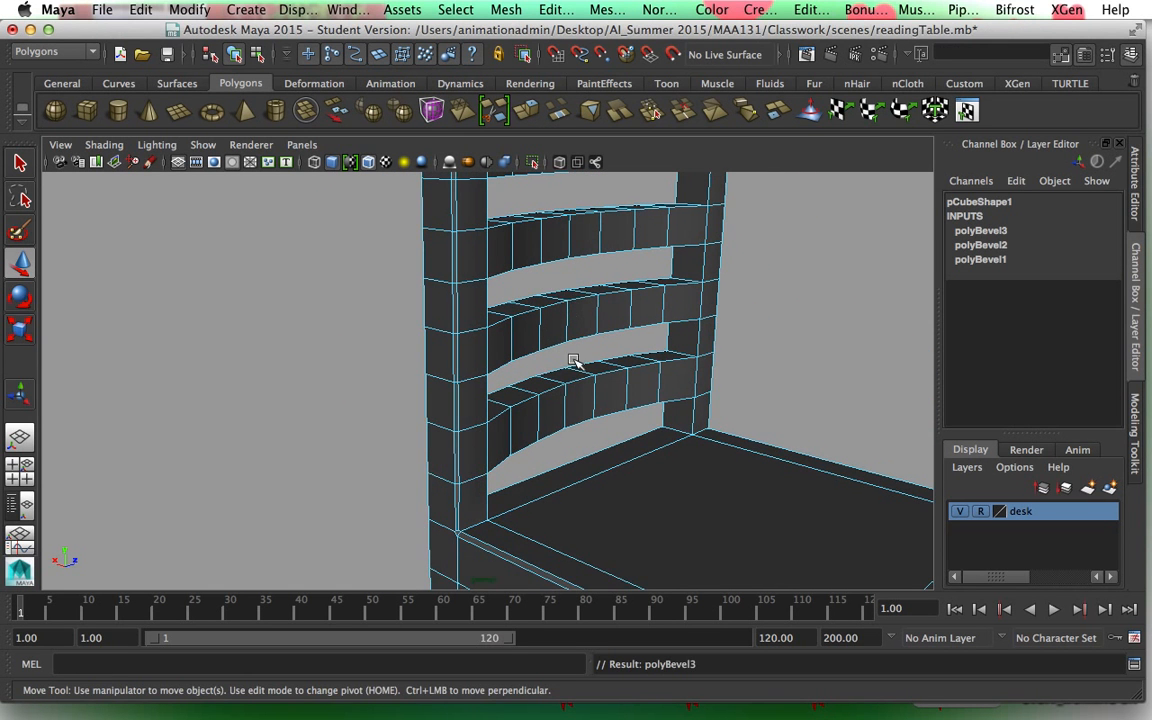
Return to object mode and select the whole chair to view its bevelled posts and seat.
left_click_drag(584, 386, 391, 406, "alt")
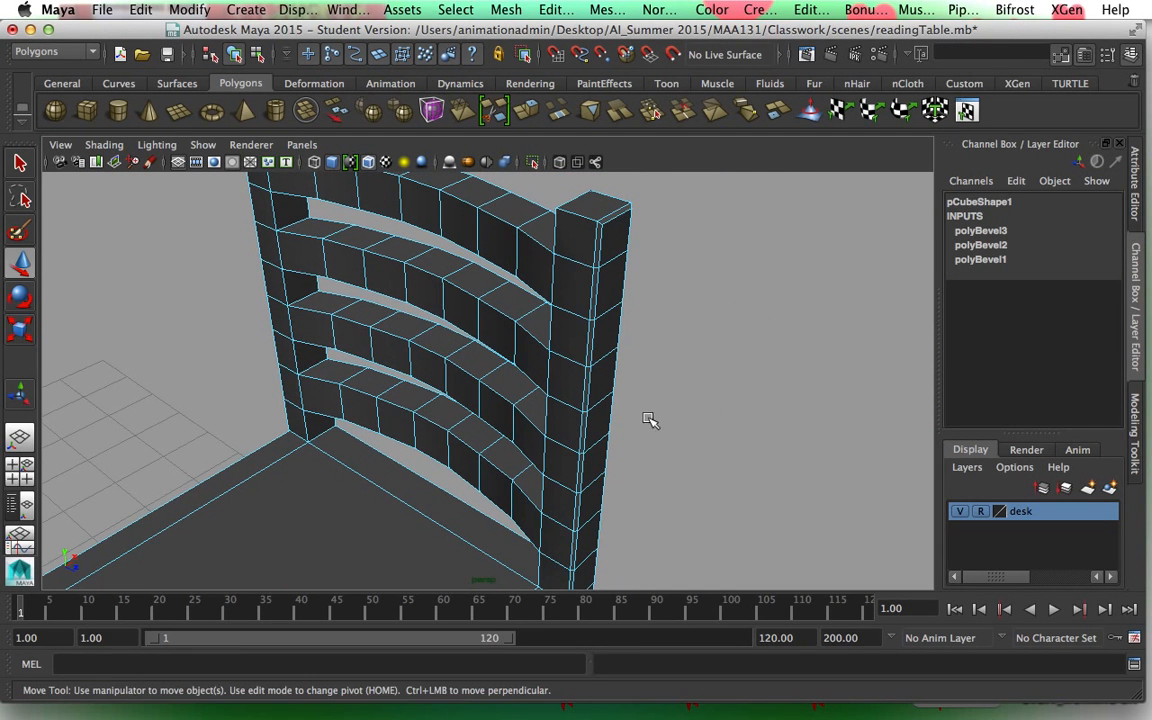
left_click(553, 390)
right_click(555, 391)
left_click(623, 285)
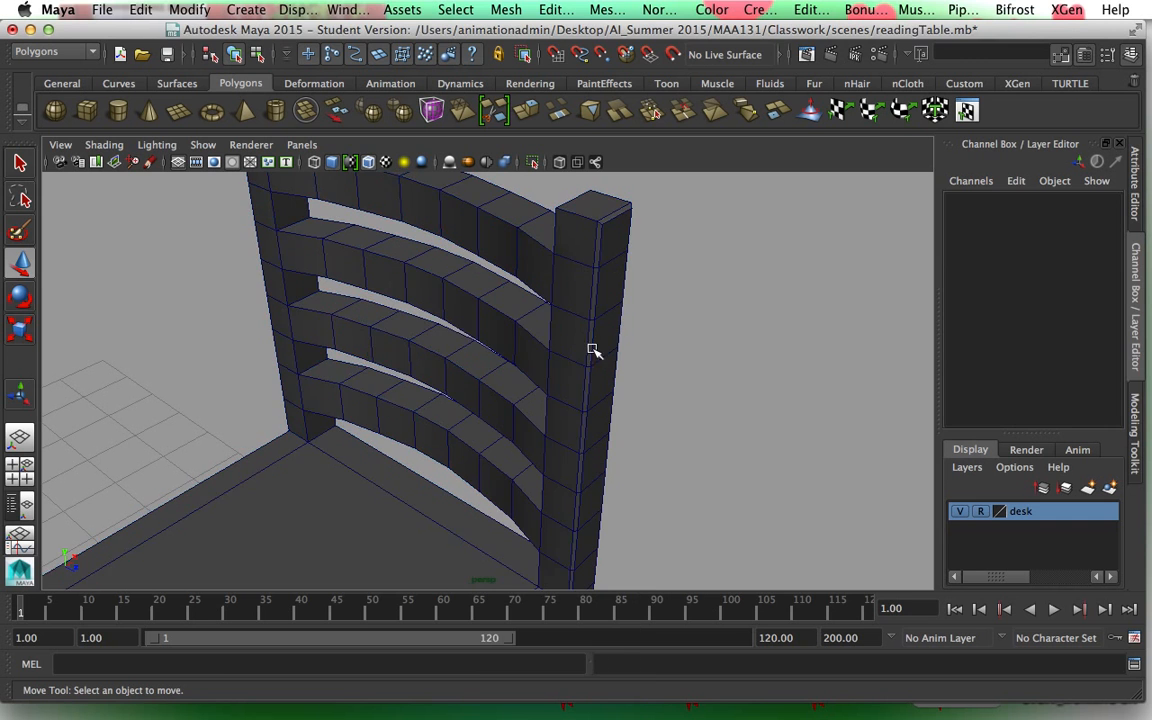
left_click(486, 313)
left_click_drag(617, 418, 584, 447, "alt")
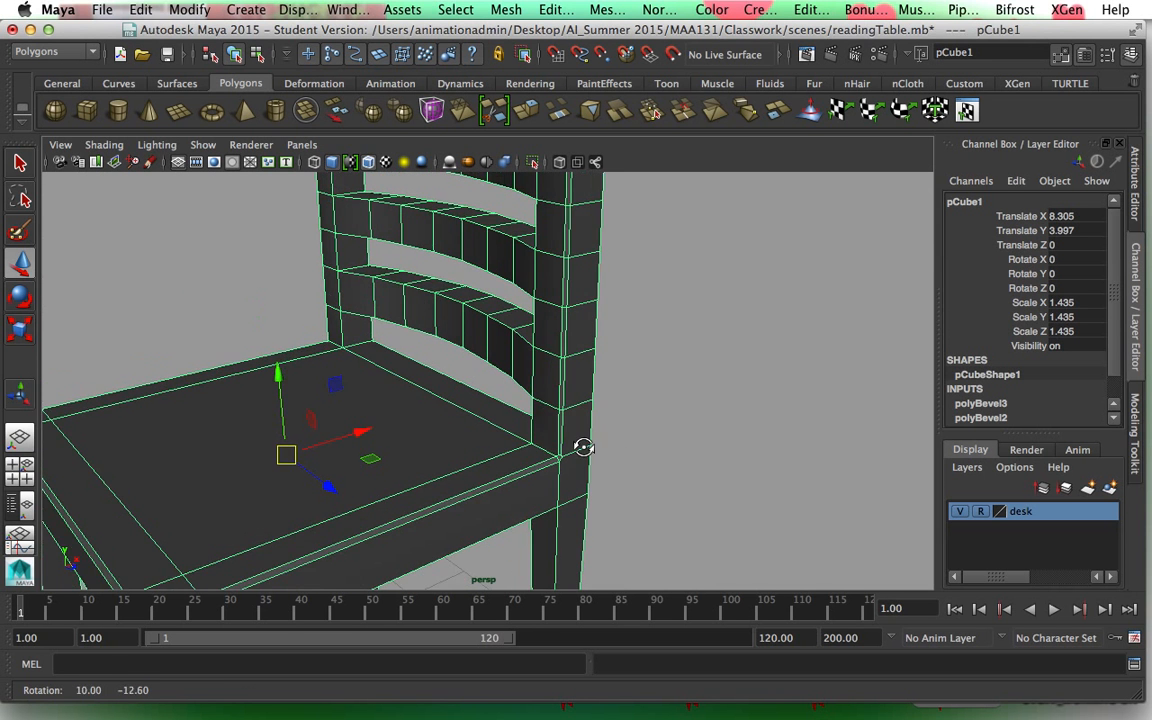
Delete the construction history of the chair.
middle_click_drag(540, 371, 632, 437, "alt")
scroll(633, 437, "down", 3)
left_click_drag(608, 449, 733, 432, "alt")
left_click(140, 10)
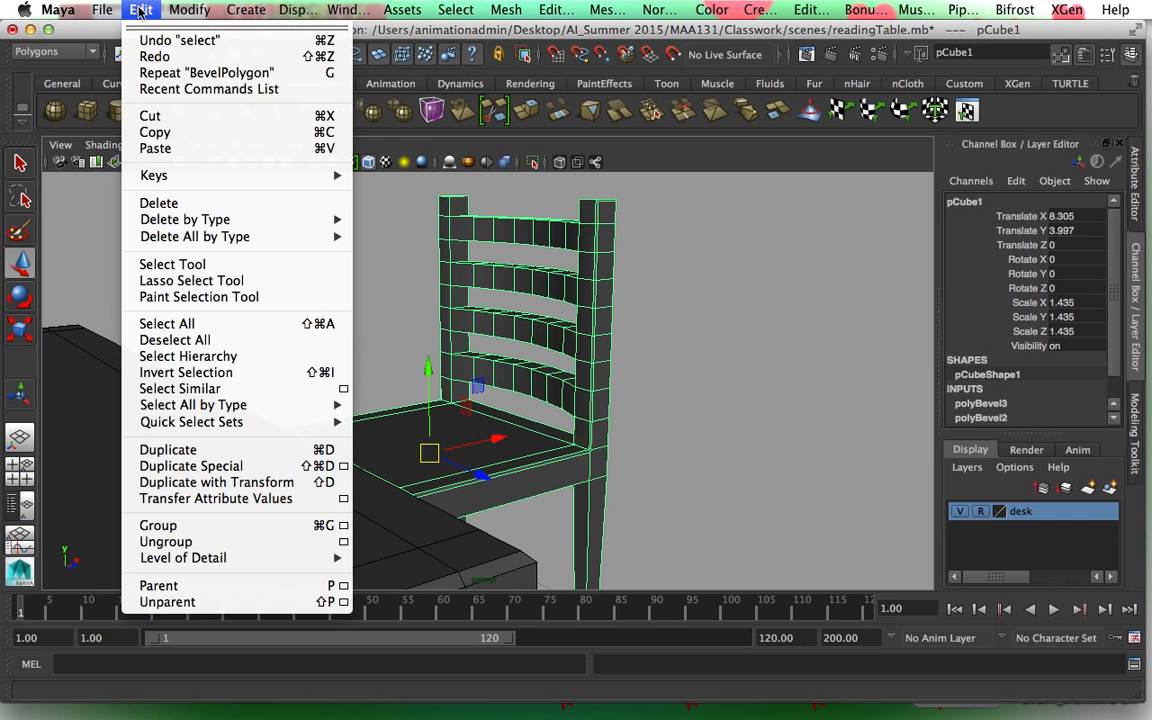
left_click(380, 227)
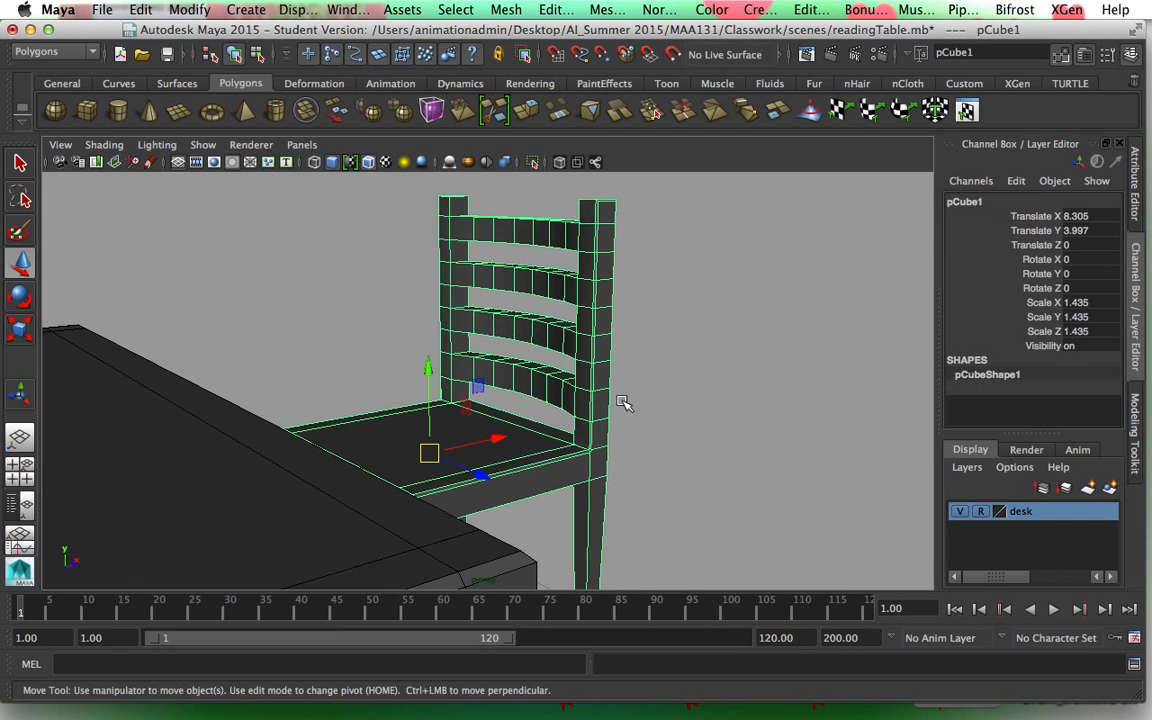
Move the chair along X toward the desk to about 5.473 and rename the object chair.
left_click_drag(633, 401, 527, 416, "alt")
left_click_drag(462, 438, 494, 432)
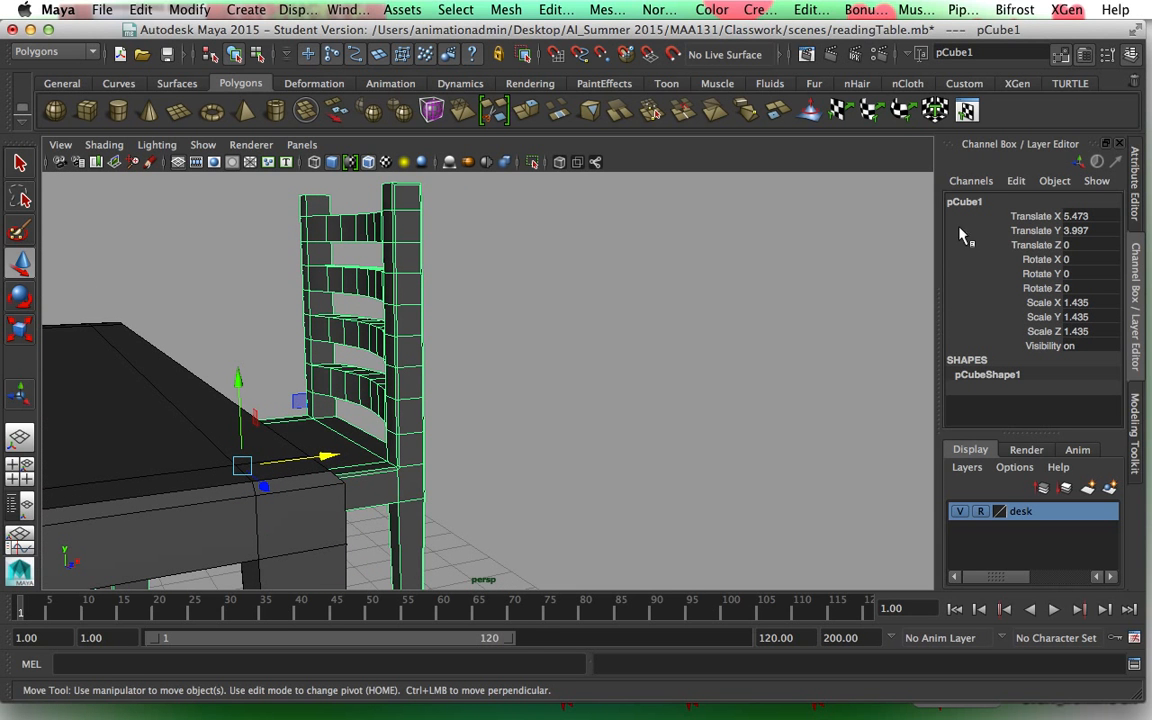
left_click(973, 202)
type("chair")
key("Return")
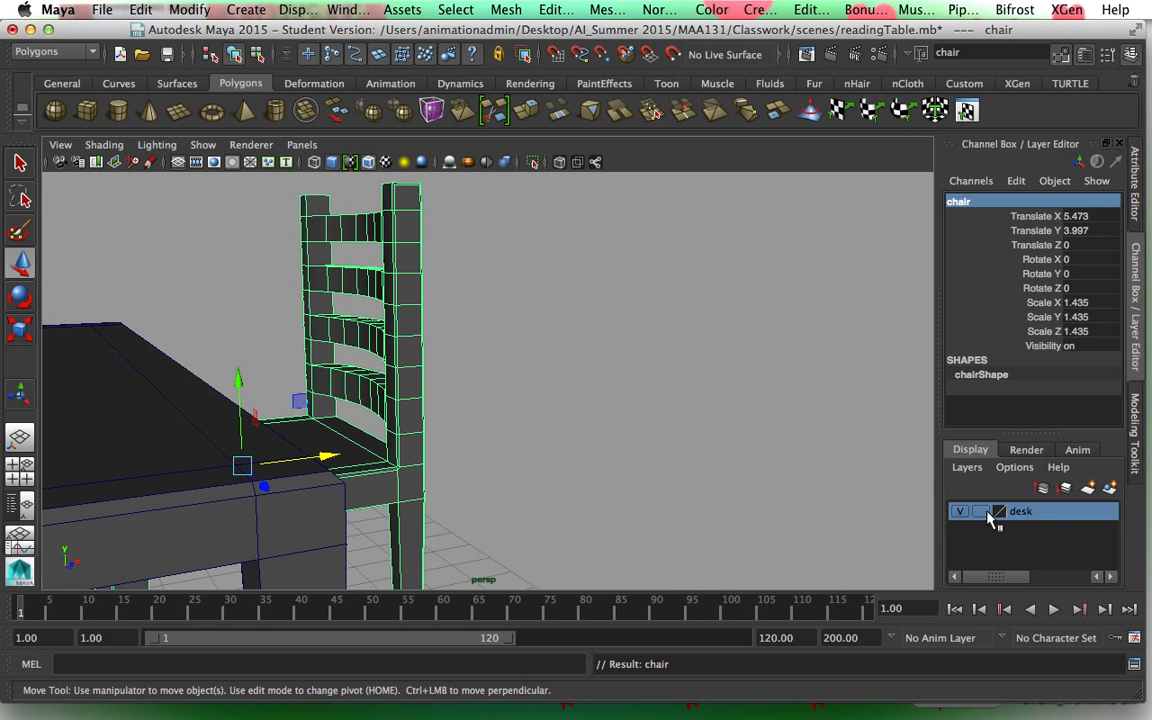
Slide the chair farther under the desk to about Translate X 4.139 and check its placement from several angles.
scroll(699, 475, "down", 10)
left_click_drag(673, 500, 506, 513, "alt")
left_click_drag(506, 404, 582, 418)
left_click_drag(334, 353, 451, 433, "alt")
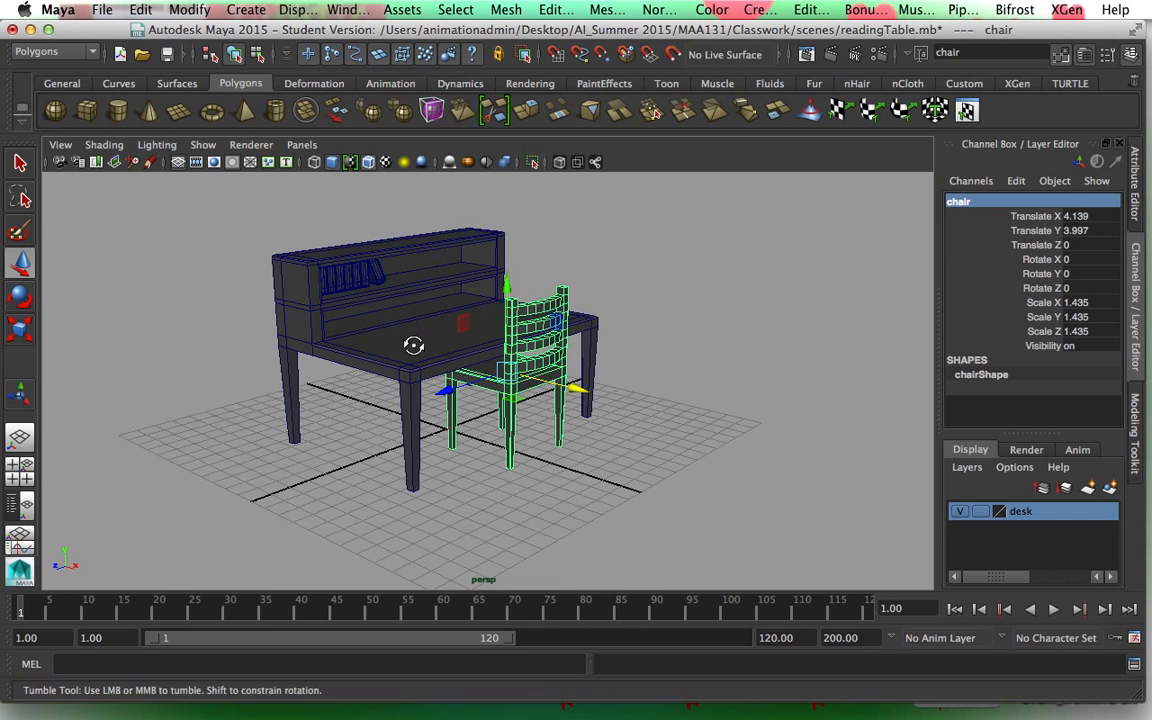
middle_click_drag(428, 344, 408, 361, "alt")
left_click_drag(665, 486, 695, 507, "alt")
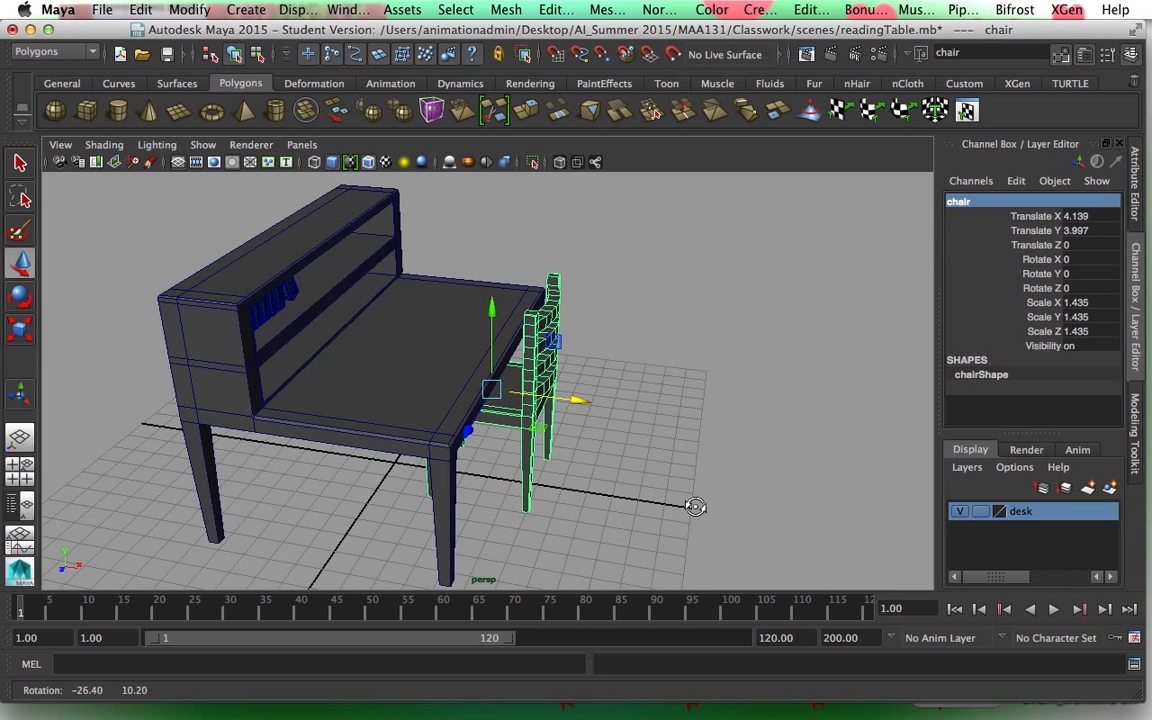
left_click_drag(545, 428, 489, 437, "alt")
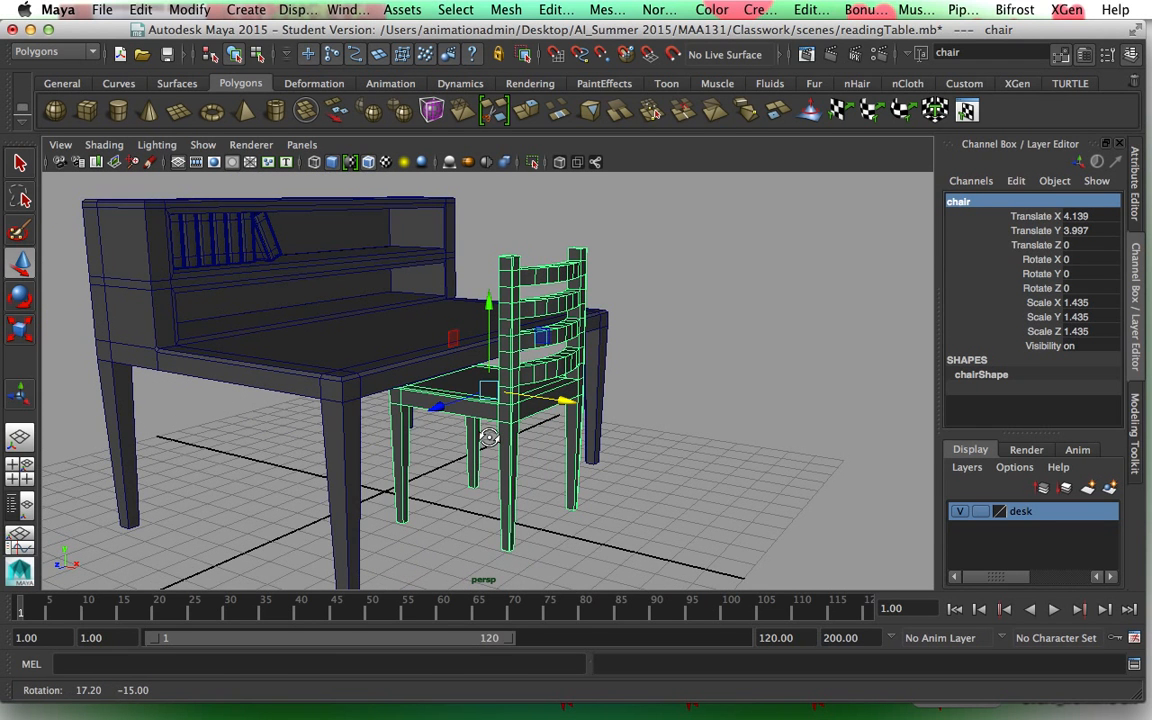
Save the scene, accepting the student version notice, and deselect the chair.
left_click(103, 10)
left_click(132, 86)
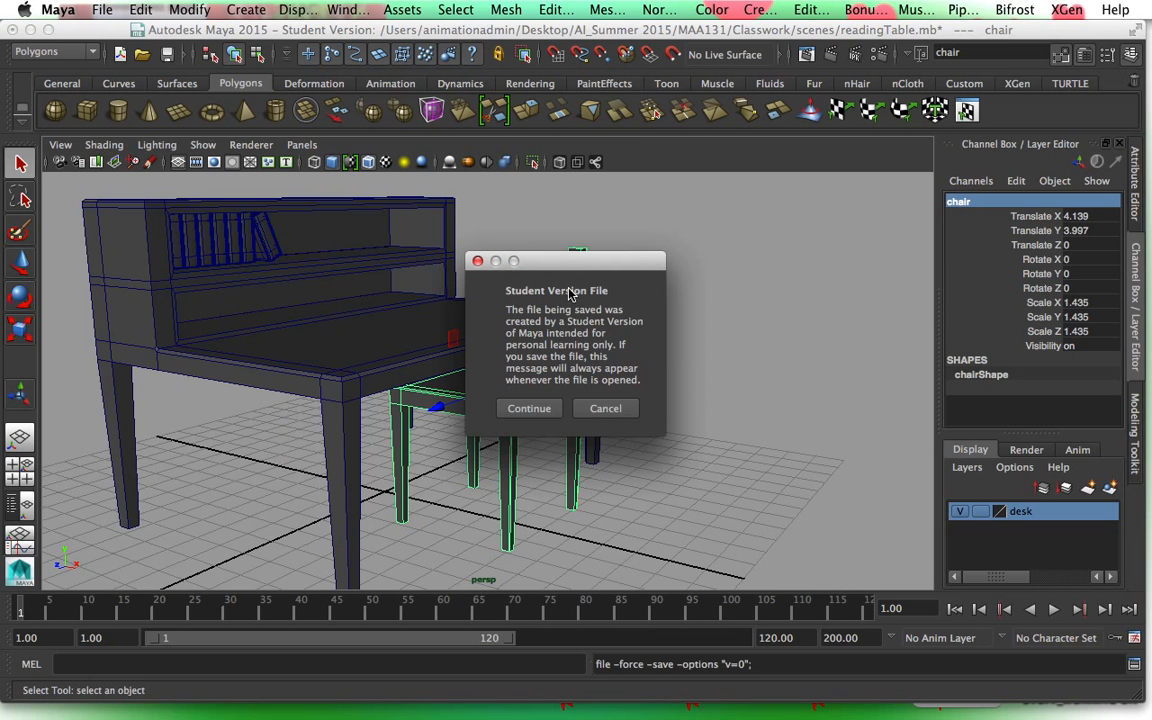
left_click(530, 409)
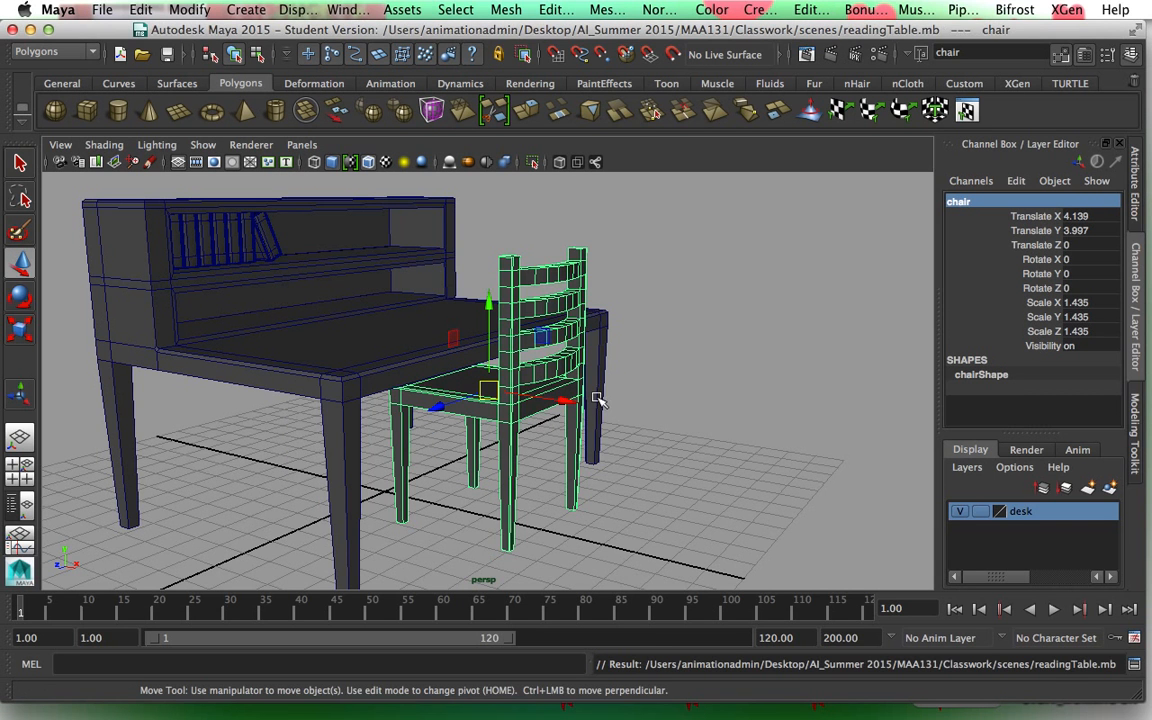
left_click(663, 414)
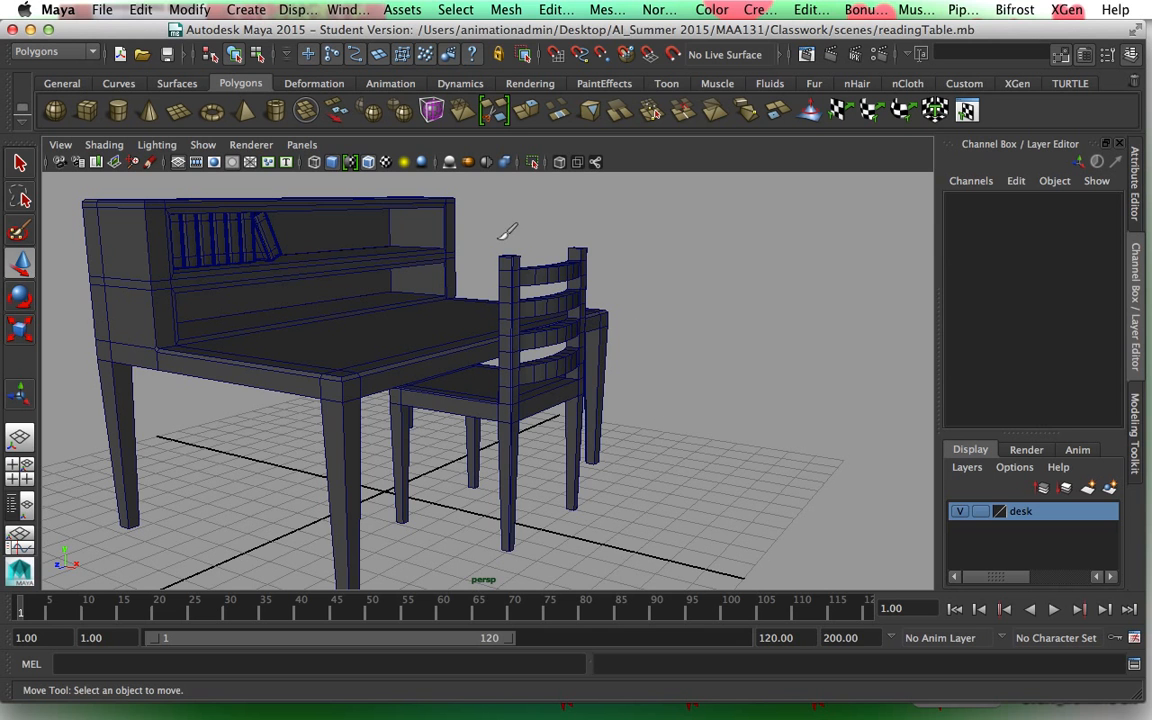
left_click(647, 250)
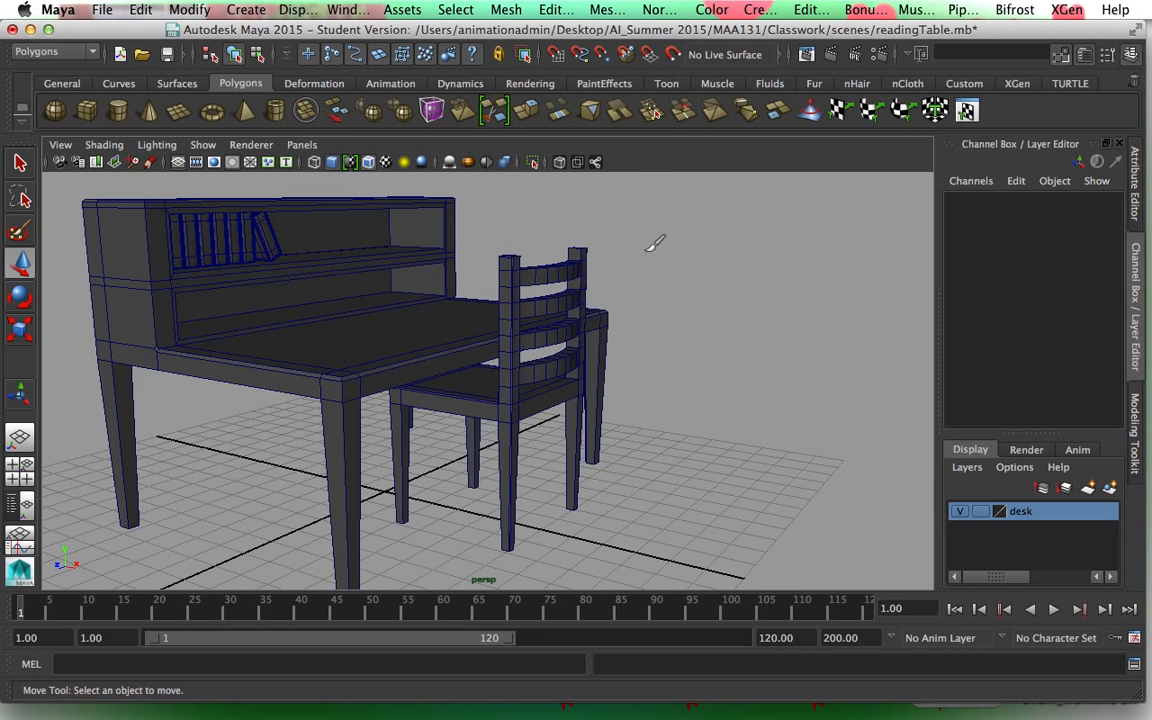
key("super+Tab")
key("super+Tab")
key("super+Tab")
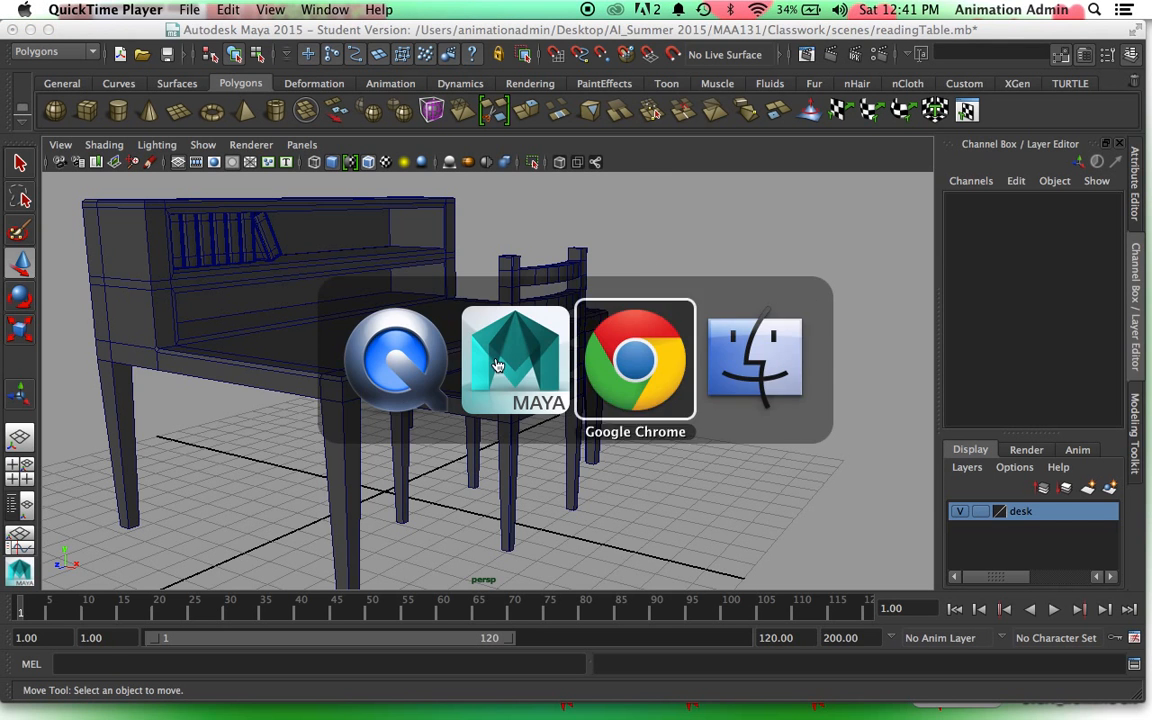